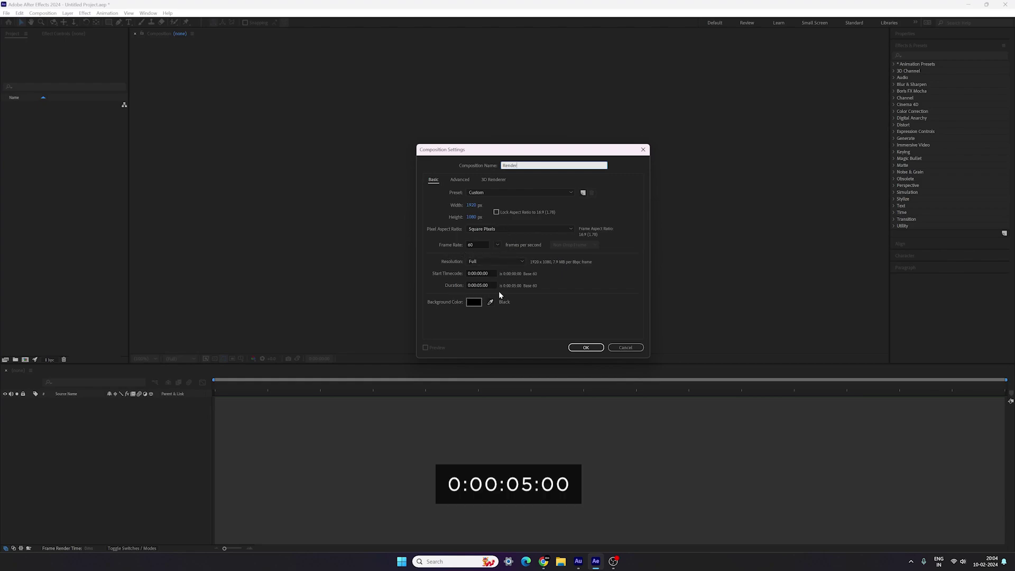
# Create the Render composition at 1920 × 1080, 60 fps and 5 seconds, and add a #151515 solid named BG to it.
pyautogui.click(581, 347)
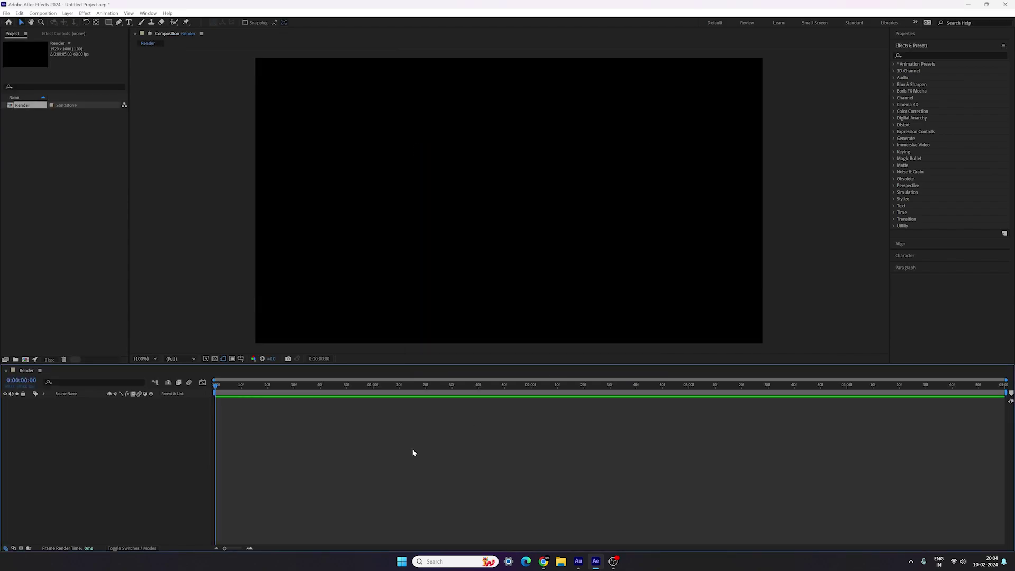
pyautogui.click(68, 13)
pyautogui.moveTo(106, 22)
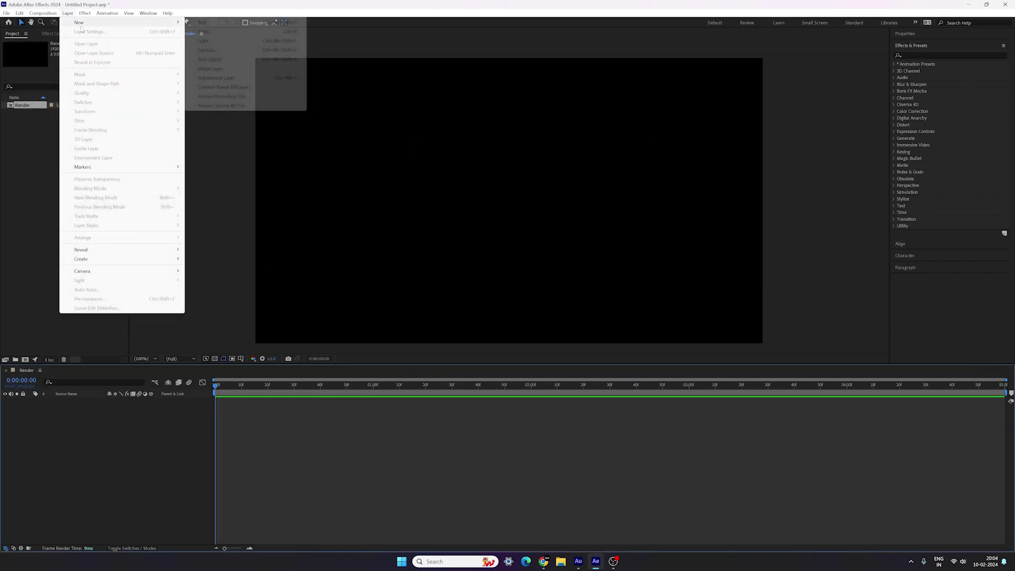
pyautogui.click(216, 35)
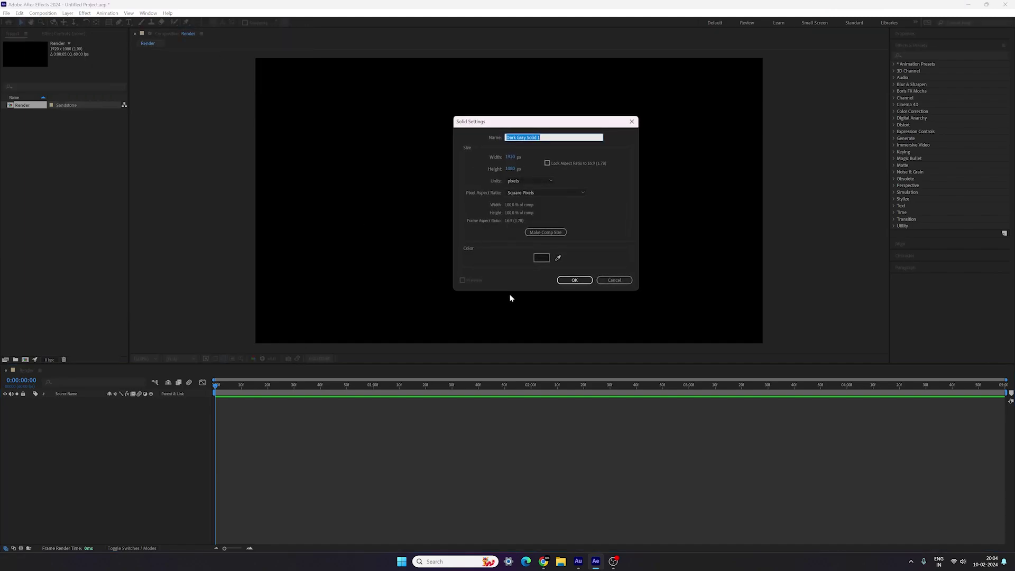
pyautogui.click(540, 259)
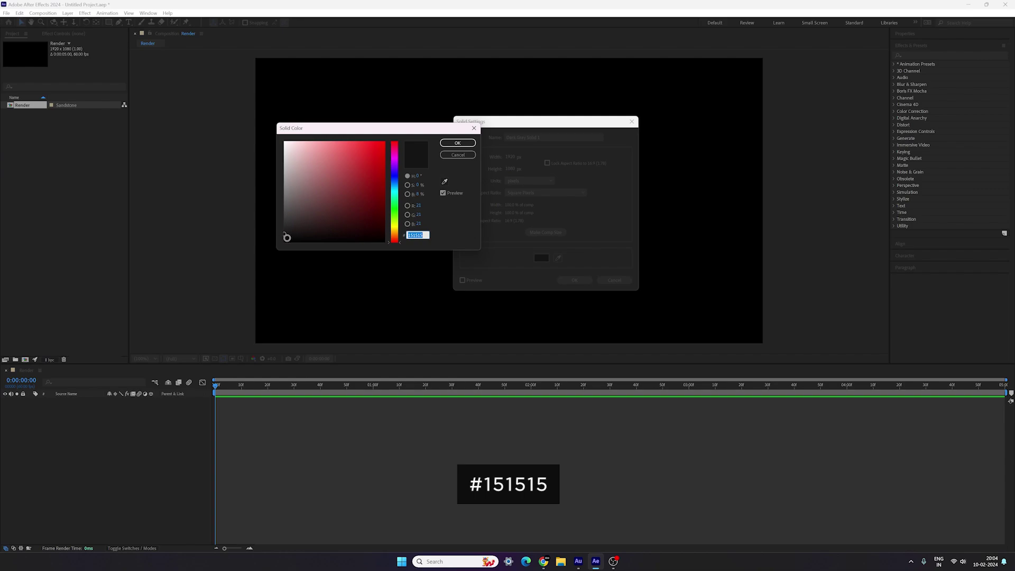
pyautogui.click(463, 144)
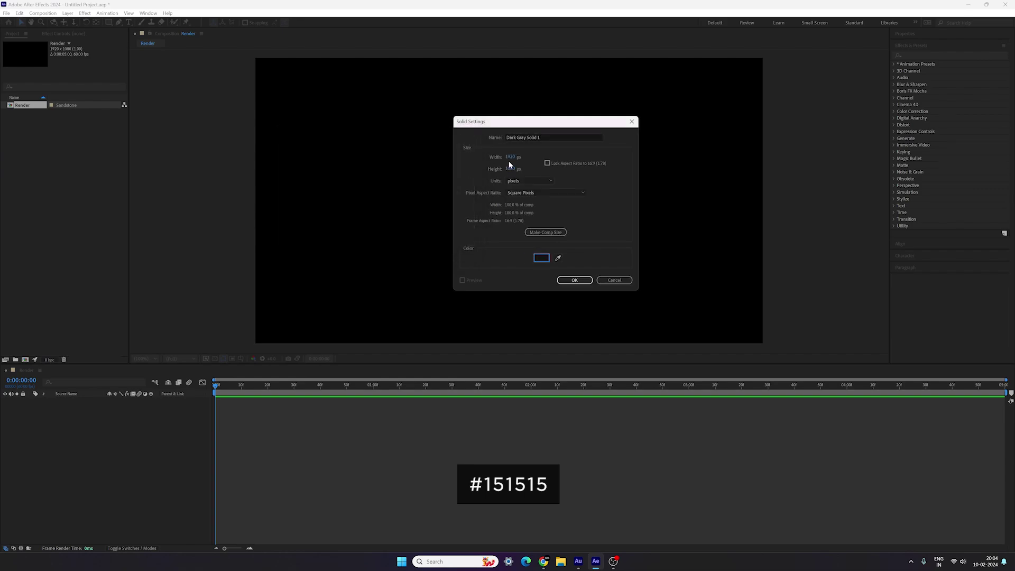
pyautogui.click(548, 139)
pyautogui.write('BG')
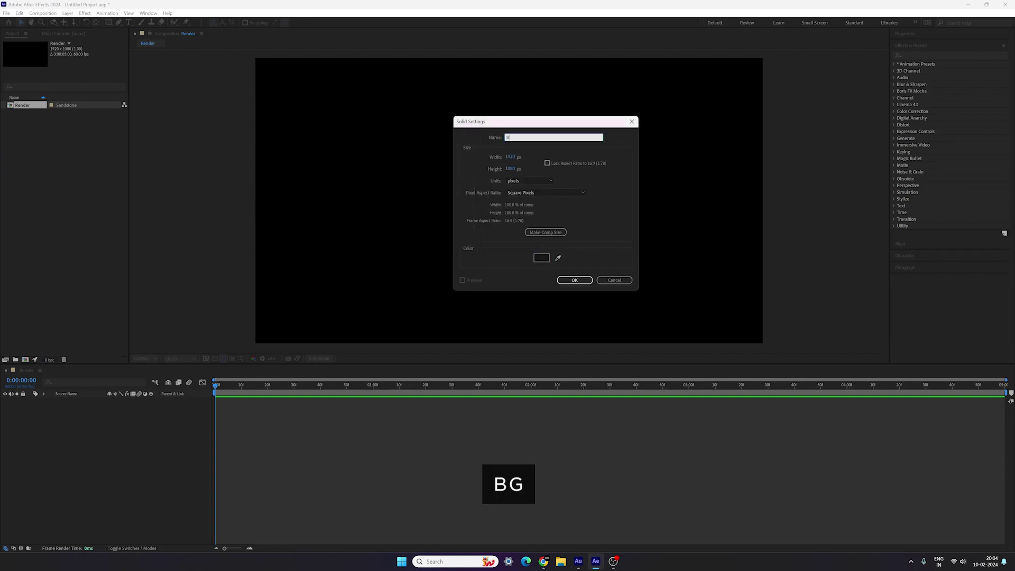
pyautogui.click(578, 282)
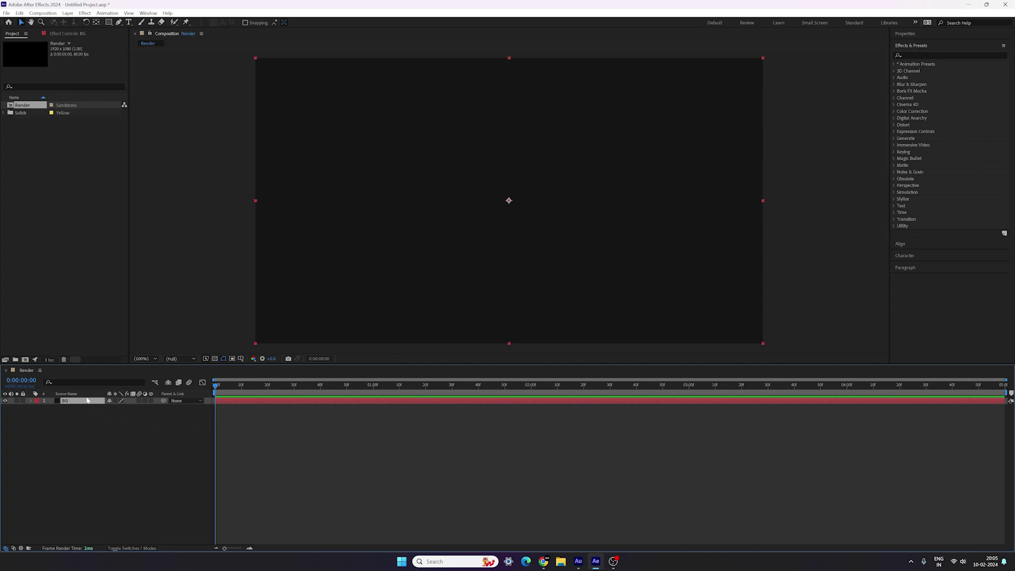
# Add a full-frame rectangular mask to the BG layer and set a Mask Path keyframe at 0:00:02:00.
pyautogui.press('ctrl')
pyautogui.doubleClick(108, 22)
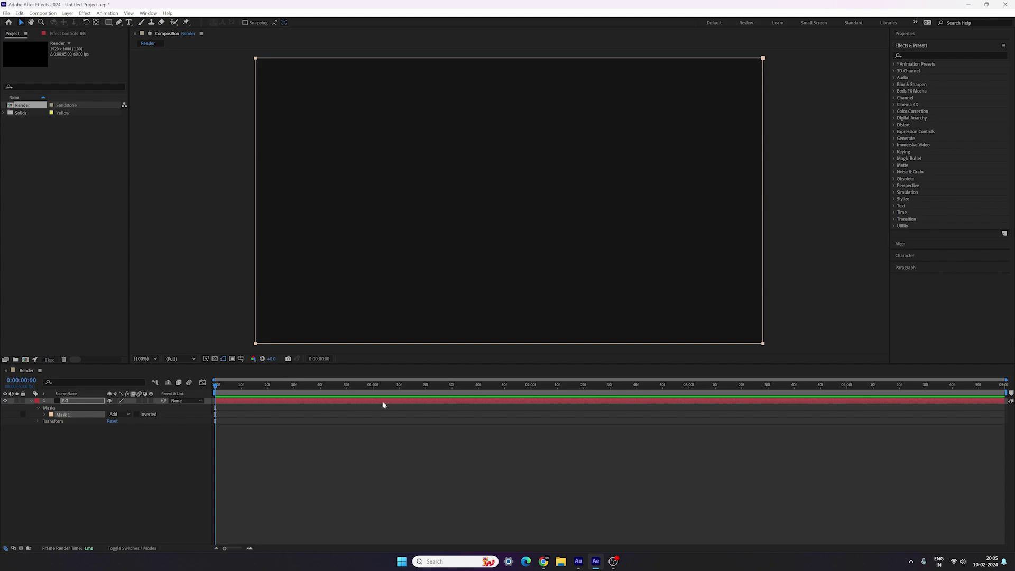
pyautogui.moveTo(382, 389); pyautogui.dragTo(532, 400)
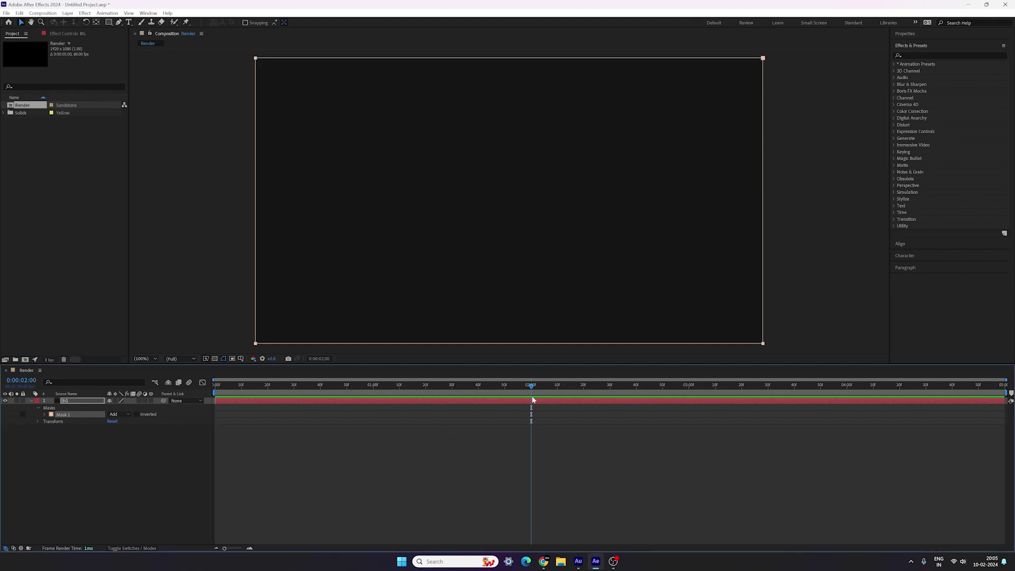
pyautogui.click(45, 416)
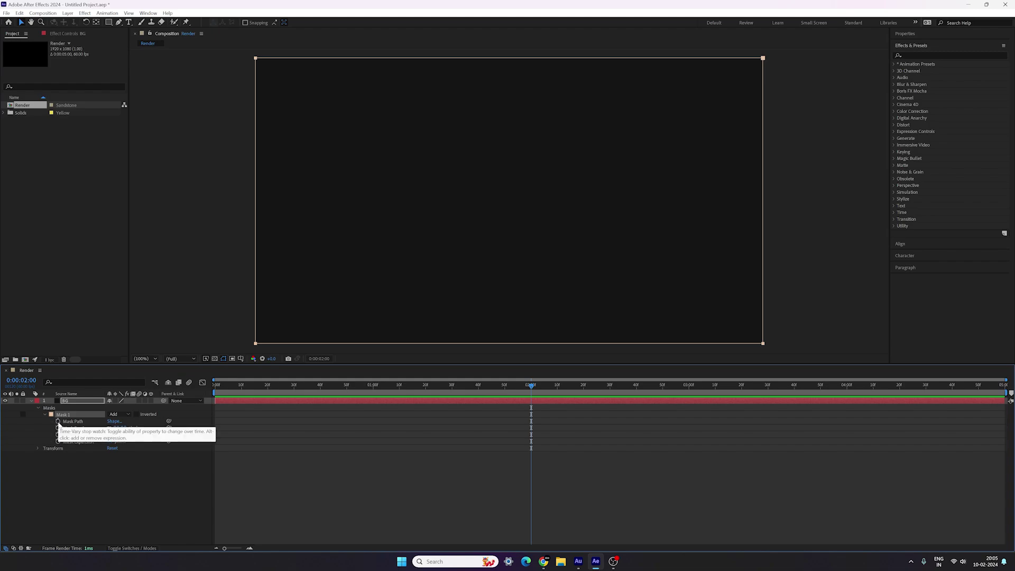
pyautogui.click(58, 421)
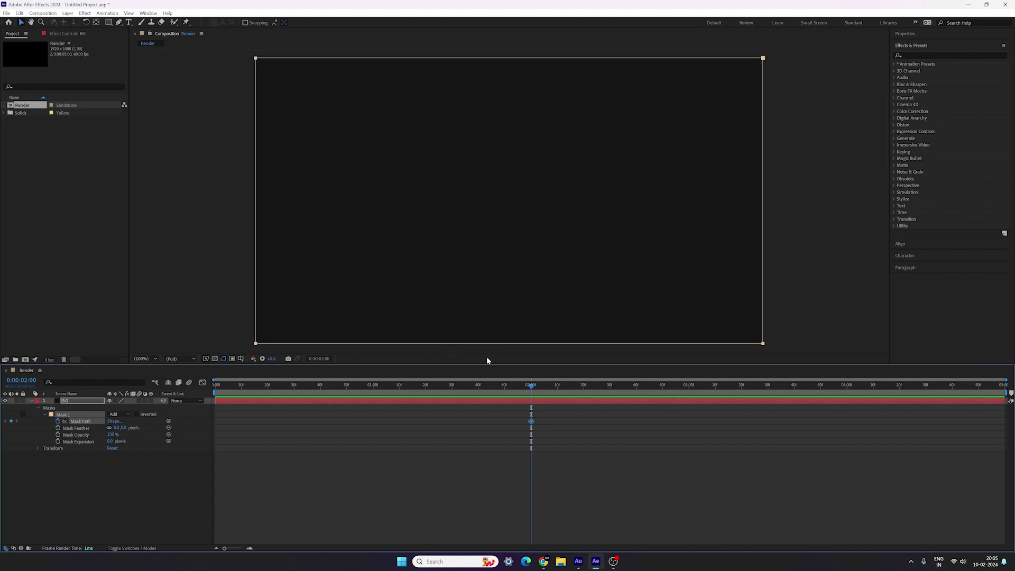
# At 0:00:00:00, move the BG mask's two right corner points onto the frame's left edge in large nudges, and preview the wipe.
pyautogui.moveTo(518, 391); pyautogui.dragTo(207, 389)
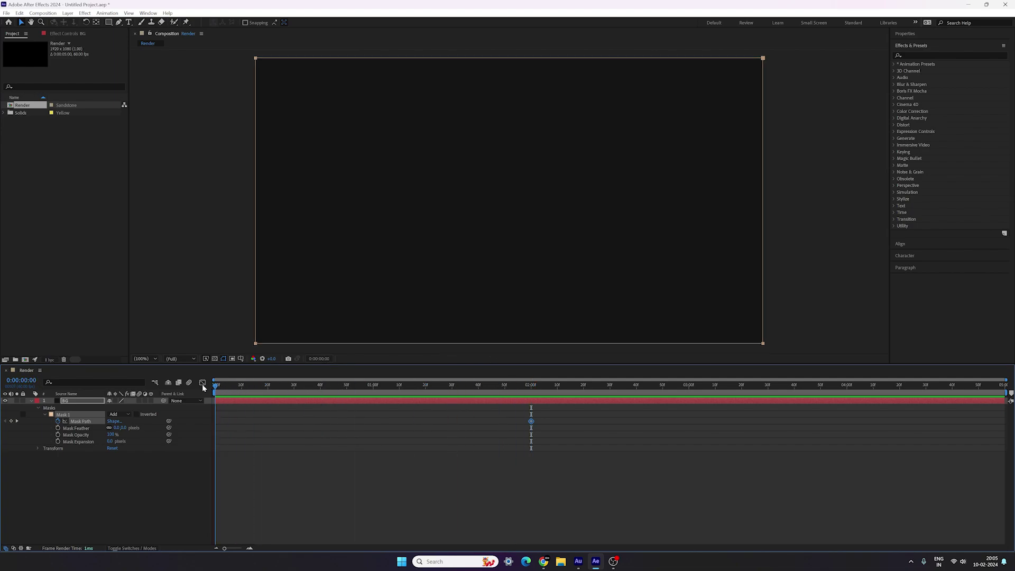
pyautogui.moveTo(786, 53); pyautogui.dragTo(736, 353)
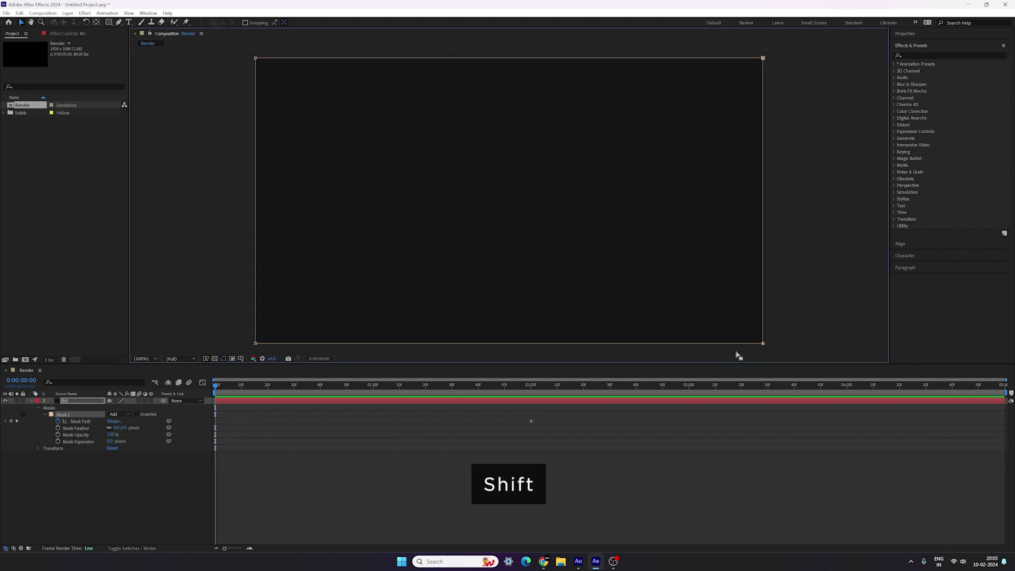
pyautogui.hotkey('shift', 'Left')
pyautogui.hotkey('shift', 'Left')
pyautogui.hotkey('shift', 'Left')
pyautogui.hotkey('shift', 'Left')
pyautogui.hotkey('shift', 'Left')
pyautogui.hotkey('shift', 'Left')
pyautogui.hotkey('shift', 'Left')
pyautogui.hotkey('shift', 'Left')
pyautogui.hotkey('shift', 'Left')
pyautogui.hotkey('shift', 'Left')
pyautogui.hotkey('shift', 'Left')
pyautogui.hotkey('shift', 'Left')
pyautogui.hotkey('shift', 'Left')
pyautogui.hotkey('shift', 'Left')
pyautogui.hotkey('shift', 'Left')
pyautogui.hotkey('shift', 'Left')
pyautogui.hotkey('shift', 'Left')
pyautogui.hotkey('shift', 'Left')
pyautogui.hotkey('shift', 'Left')
pyautogui.hotkey('shift', 'Left')
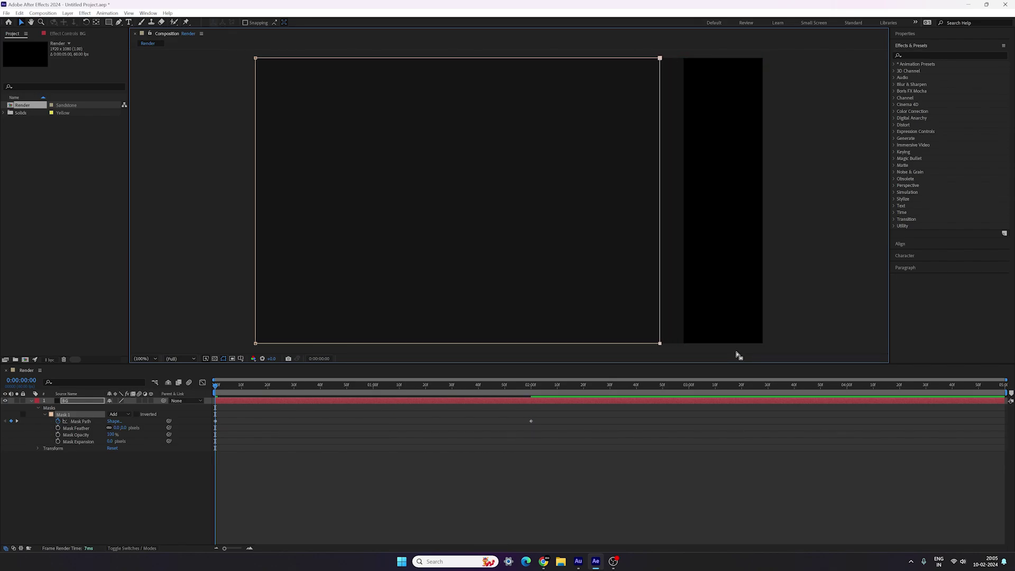
pyautogui.hotkey('shift', 'Left')
pyautogui.hotkey('shift', 'Left')
pyautogui.hotkey('shift', 'Left')
pyautogui.hotkey('shift', 'Left')
pyautogui.hotkey('shift', 'Left')
pyautogui.hotkey('shift', 'Left')
pyautogui.hotkey('shift', 'Left')
pyautogui.hotkey('shift', 'Left')
pyautogui.hotkey('shift', 'Left')
pyautogui.hotkey('shift', 'Left')
pyautogui.hotkey('shift', 'Left')
pyautogui.hotkey('shift', 'Left')
pyautogui.hotkey('shift', 'Left')
pyautogui.hotkey('shift', 'Left')
pyautogui.hotkey('shift', 'Left')
pyautogui.hotkey('shift', 'Left')
pyautogui.hotkey('shift', 'Left')
pyautogui.hotkey('shift', 'Left')
pyautogui.hotkey('shift', 'Left')
pyautogui.hotkey('shift', 'Left')
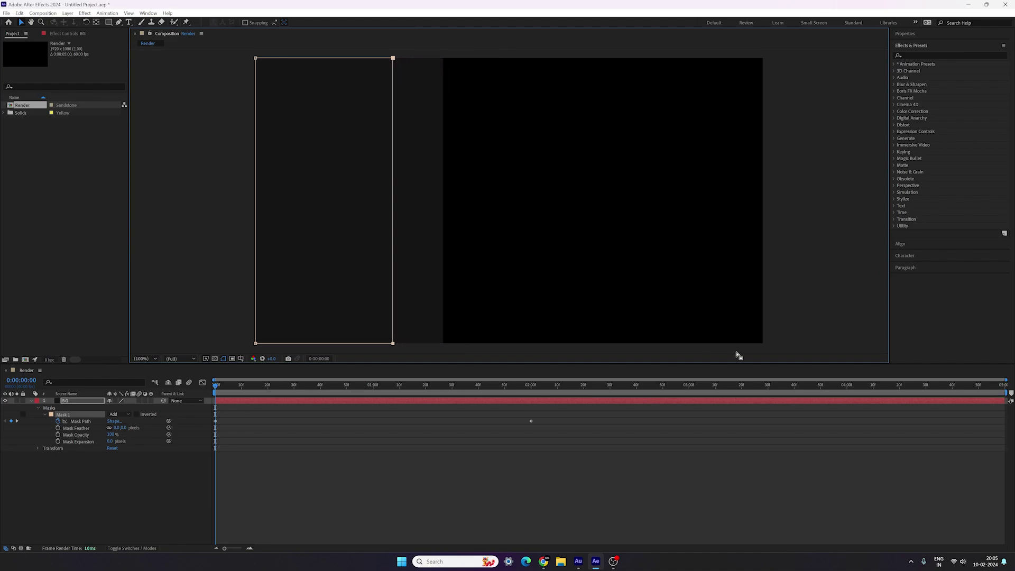
pyautogui.hotkey('shift', 'Left')
pyautogui.hotkey('shift', 'Left')
pyautogui.hotkey('shift', 'Left')
pyautogui.hotkey('shift', 'Left')
pyautogui.hotkey('shift', 'Left')
pyautogui.hotkey('shift', 'Left')
pyautogui.hotkey('shift', 'Left')
pyautogui.hotkey('shift', 'Left')
pyautogui.hotkey('shift', 'Left')
pyautogui.hotkey('shift', 'Left')
pyautogui.hotkey('shift', 'Left')
pyautogui.hotkey('shift', 'Left')
pyautogui.hotkey('shift', 'Left')
pyautogui.hotkey('shift', 'Left')
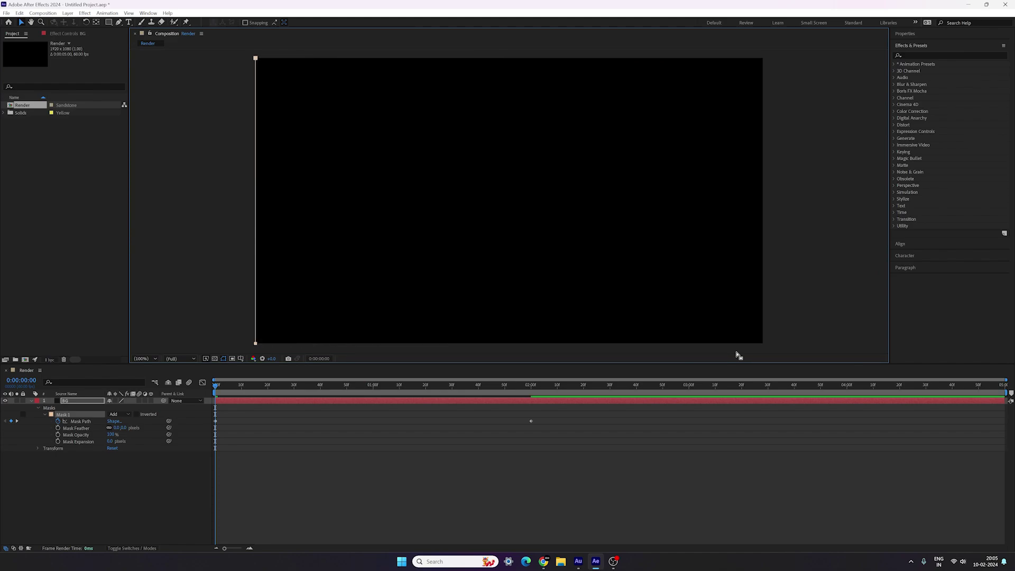
pyautogui.press('space')
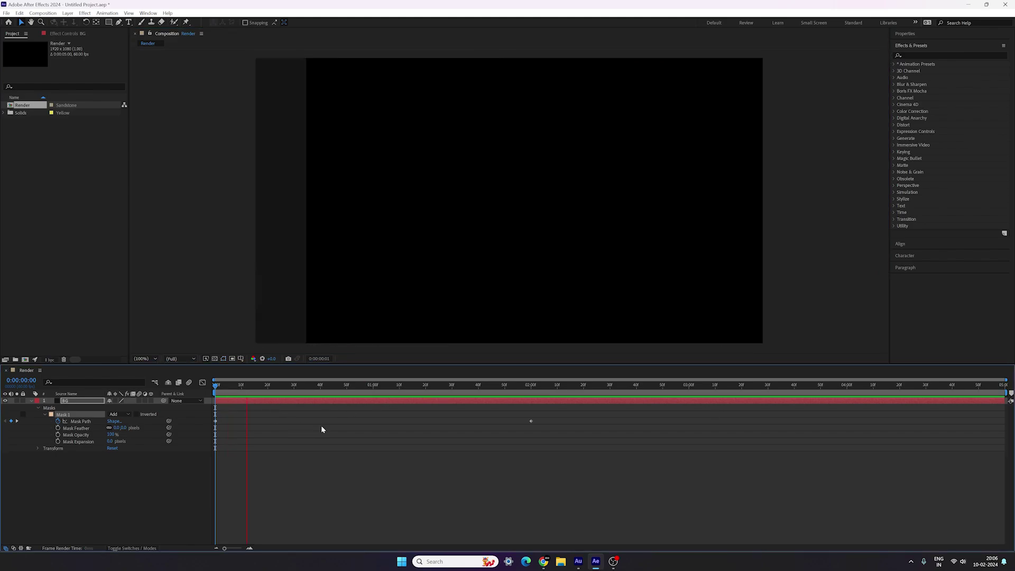
pyautogui.press('space')
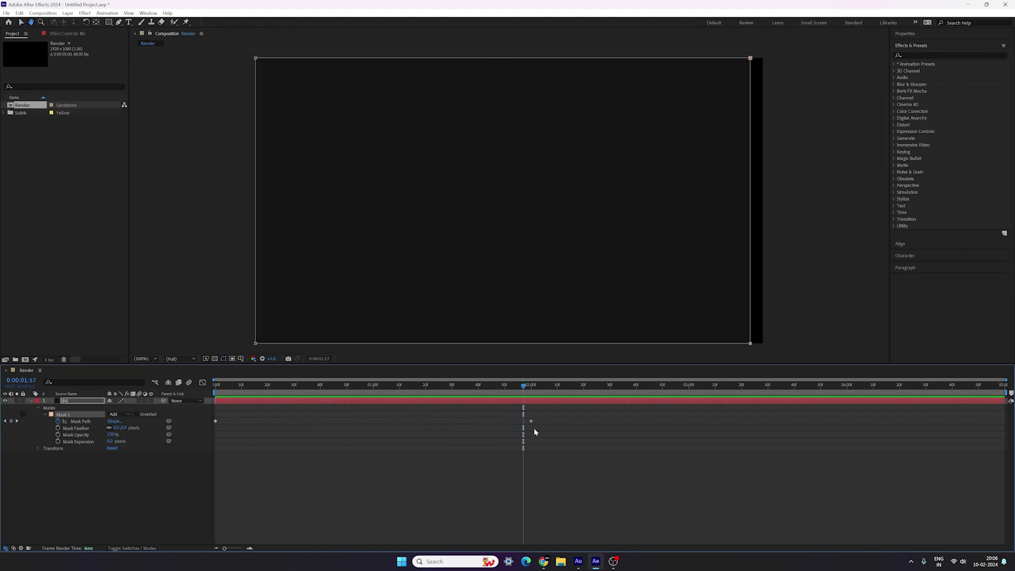
# Apply Easy Ease to both Mask Path keyframes of the BG layer and scrub back to check the motion.
pyautogui.moveTo(569, 414); pyautogui.dragTo(215, 436)
pyautogui.press('F9')
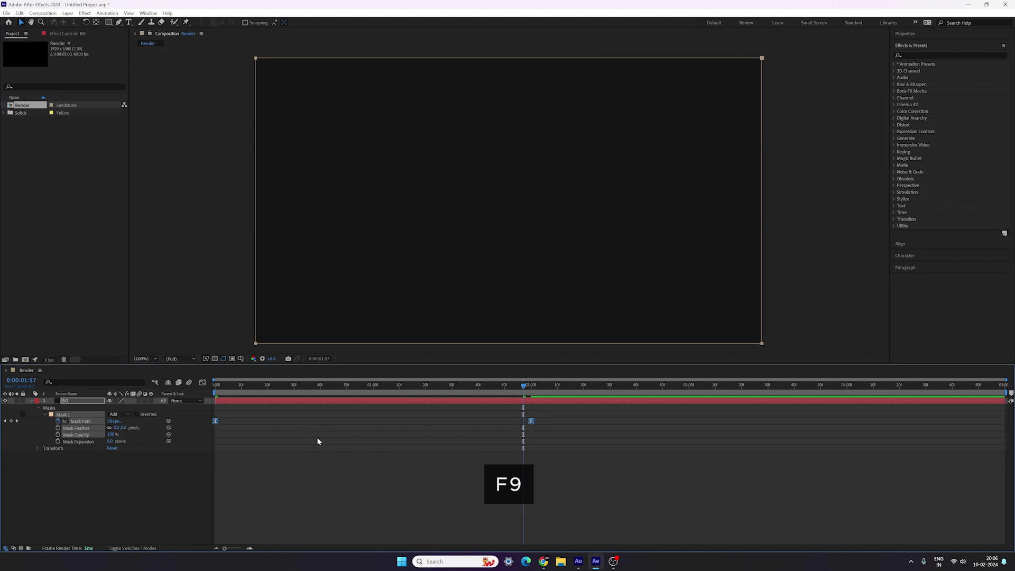
pyautogui.click(494, 433)
pyautogui.moveTo(510, 385); pyautogui.dragTo(366, 387)
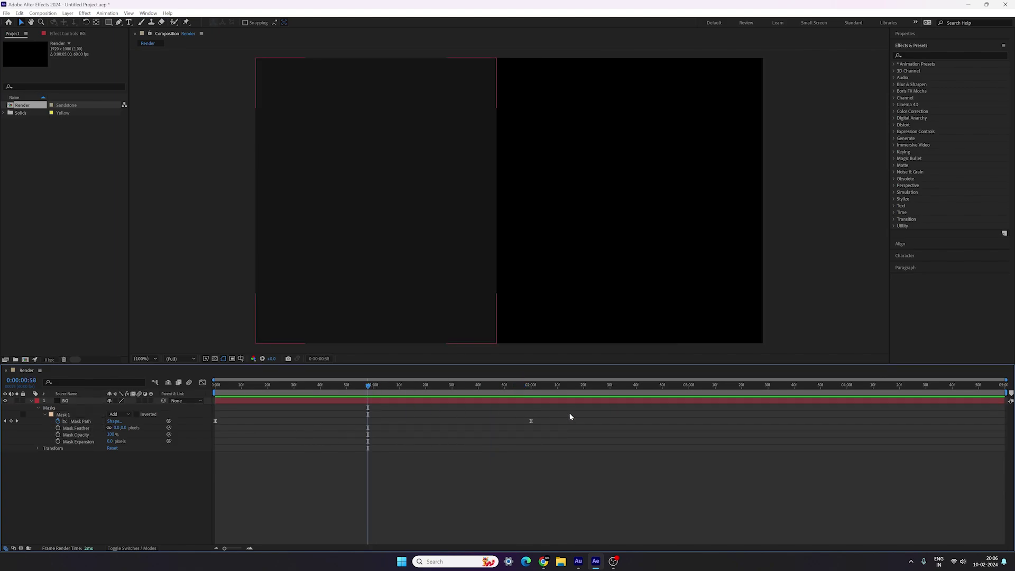
# Reshape the Mask Path speed graph to peak at about frame 23 and ease slowly into the 2-second keyframe, and preview it.
pyautogui.moveTo(568, 418); pyautogui.dragTo(218, 427)
pyautogui.click(203, 383)
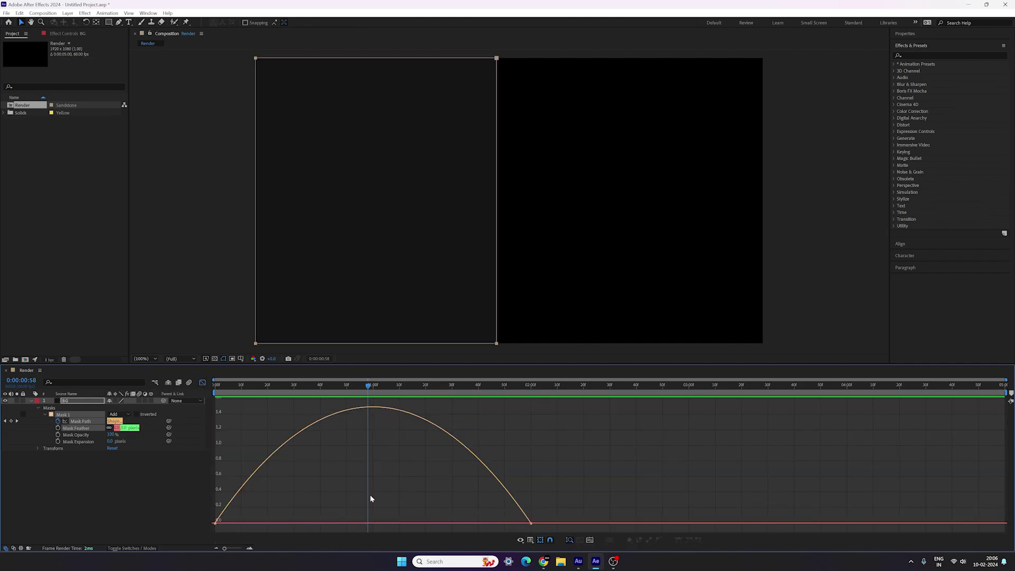
pyautogui.rightClick(387, 492)
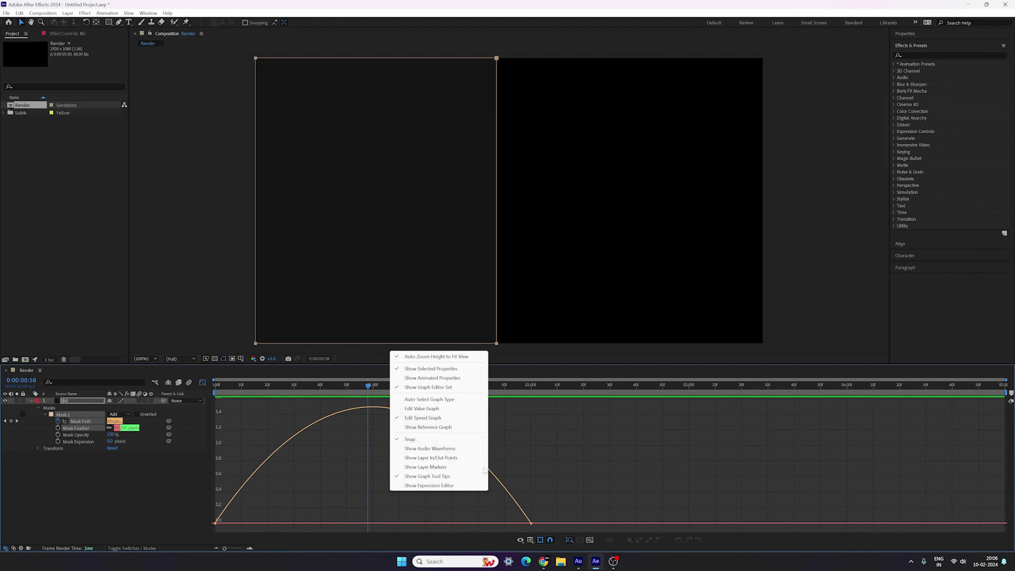
pyautogui.moveTo(552, 514); pyautogui.dragTo(306, 525)
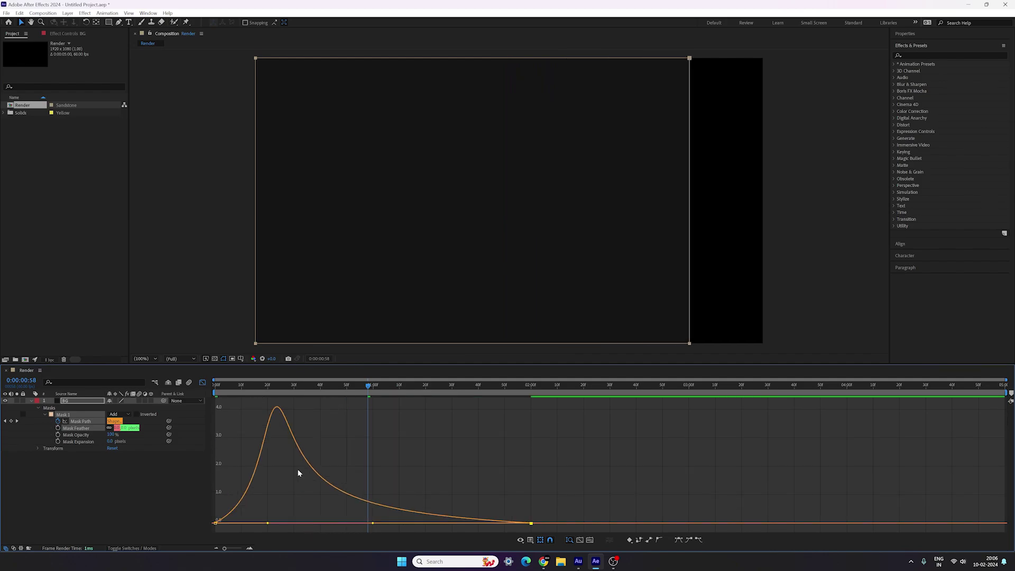
pyautogui.press('Home')
pyautogui.press('space')
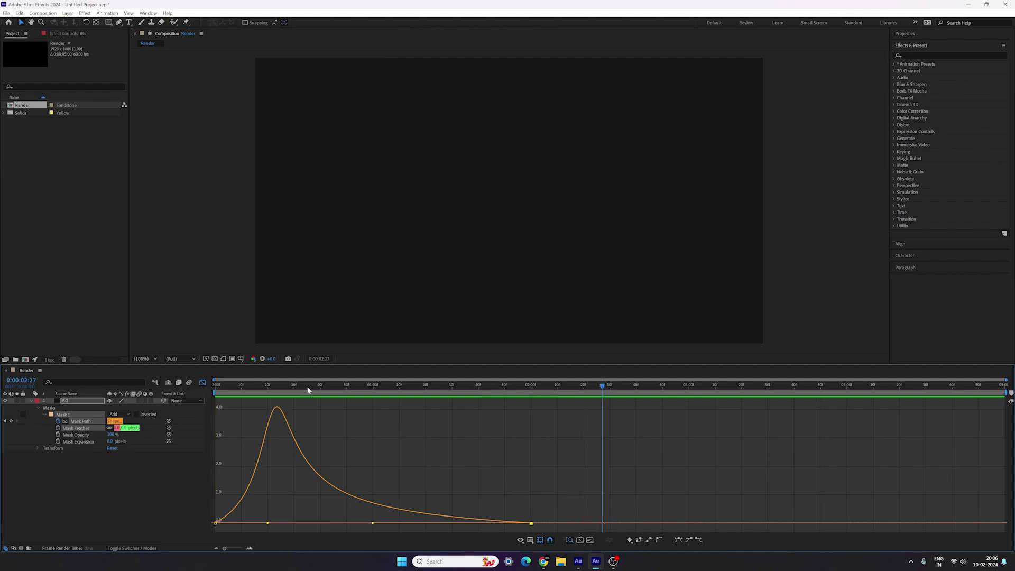
pyautogui.press('space')
pyautogui.press('space')
pyautogui.press('space')
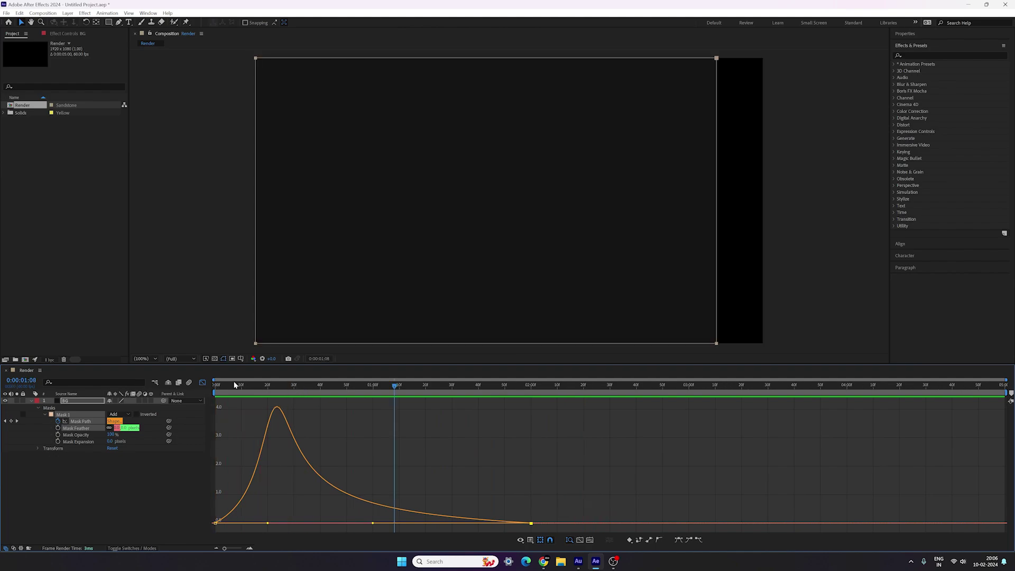
# Return from the graph editor to the layer bars and collapse the BG layer's properties.
pyautogui.click(203, 383)
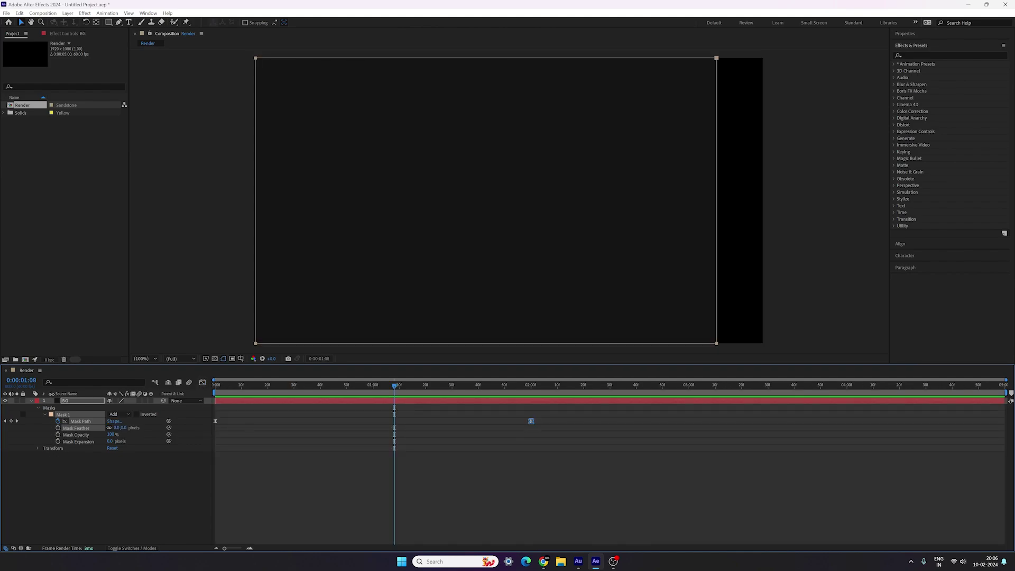
pyautogui.click(31, 402)
pyautogui.click(326, 410)
# Add a white full-frame solid named White BG above the BG layer, with the playhead near the 2-second mark.
pyautogui.moveTo(365, 385); pyautogui.dragTo(527, 386)
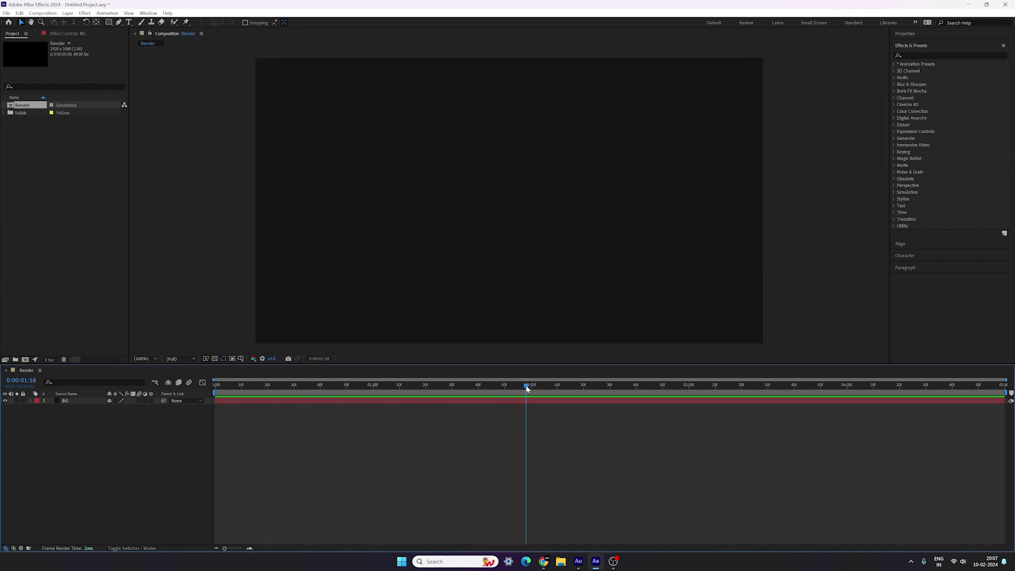
pyautogui.click(69, 13)
pyautogui.moveTo(82, 22)
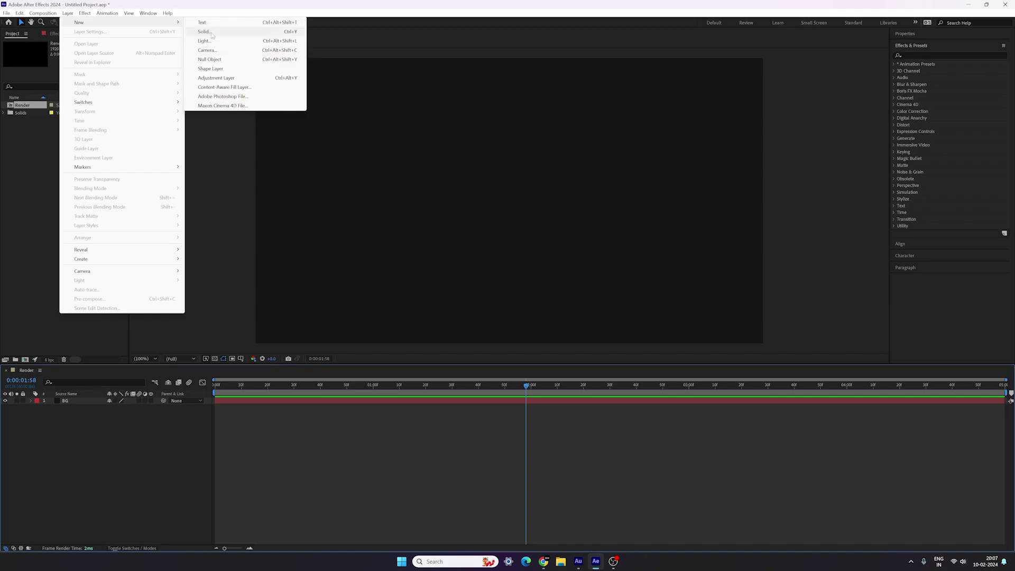
pyautogui.click(211, 34)
pyautogui.click(548, 263)
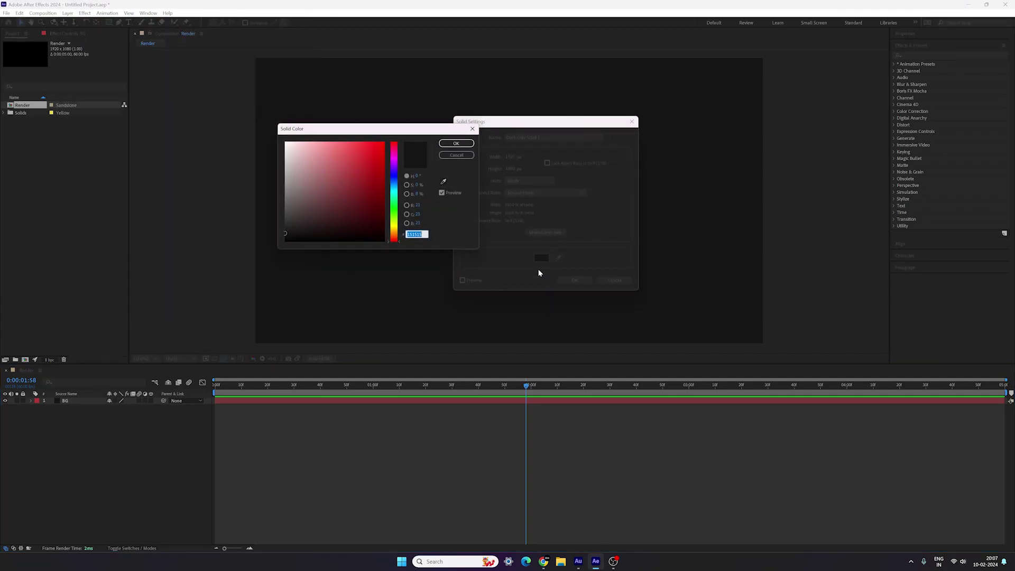
pyautogui.moveTo(351, 197); pyautogui.dragTo(263, 141)
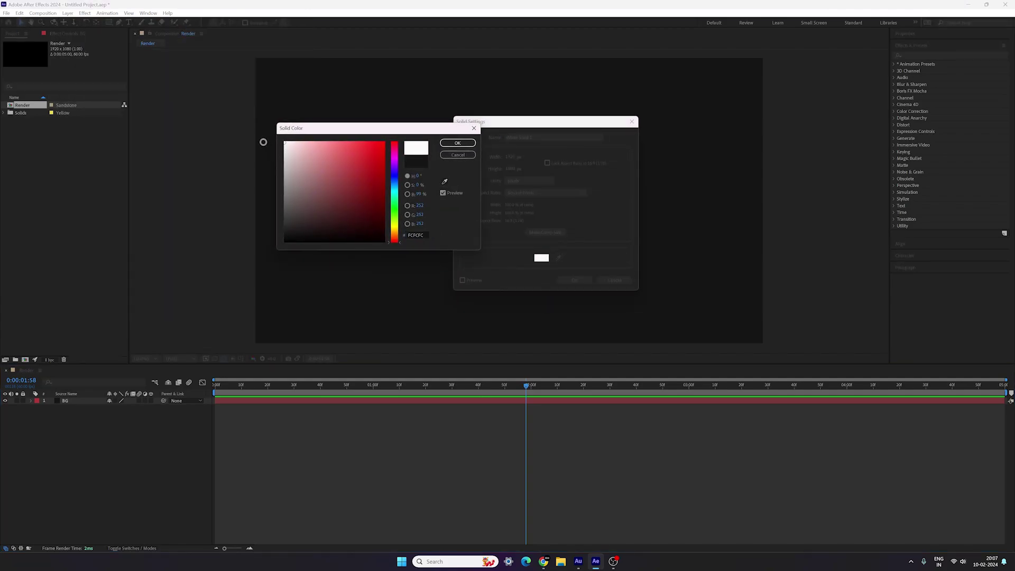
pyautogui.click(457, 143)
pyautogui.moveTo(534, 137); pyautogui.dragTo(520, 138)
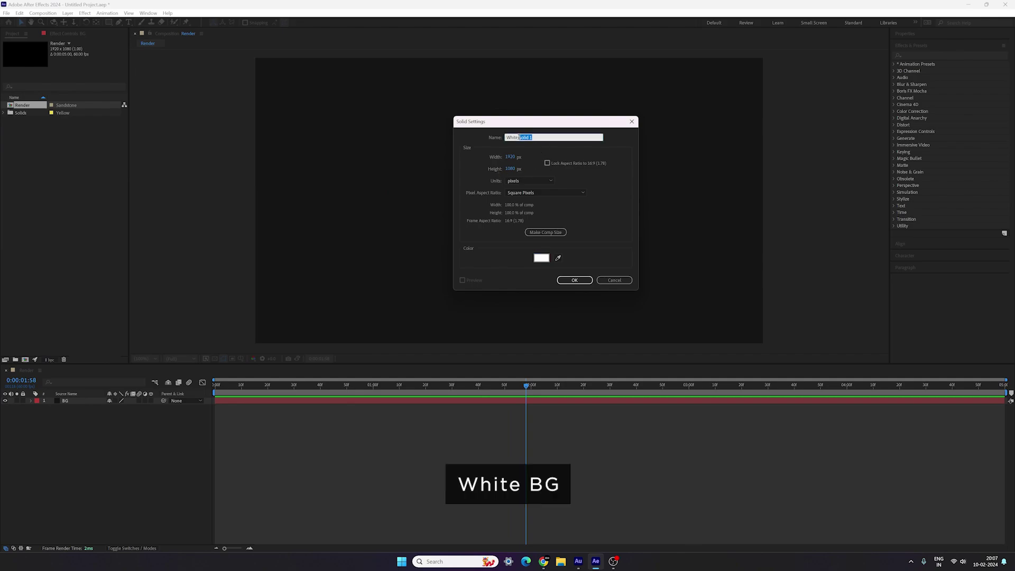
pyautogui.write('BG')
pyautogui.click(574, 281)
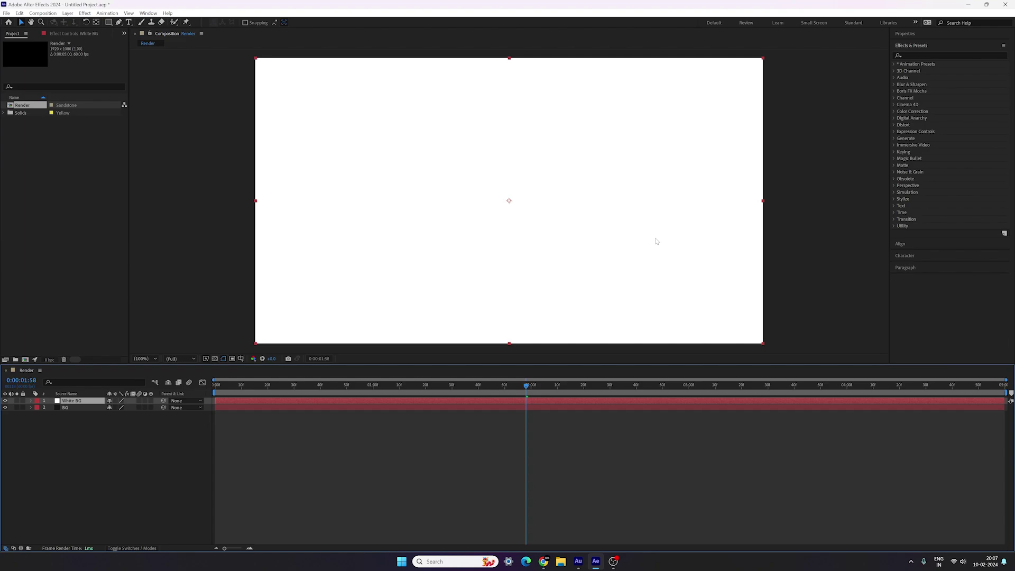
# Add a full-frame rectangular mask to the White BG layer and set a Mask Path keyframe at 0:00:02:00.
pyautogui.press('ctrl')
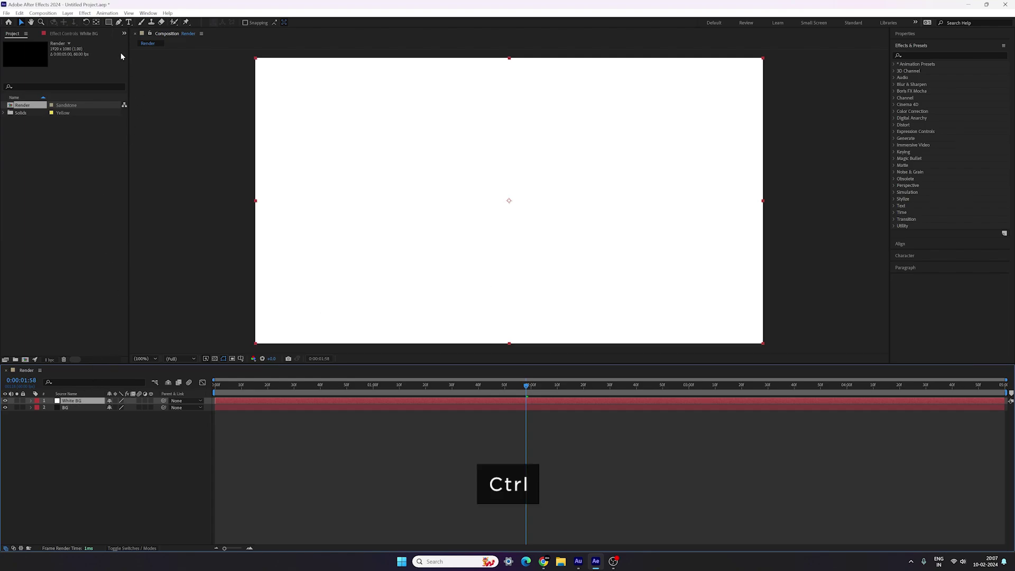
pyautogui.doubleClick(109, 22)
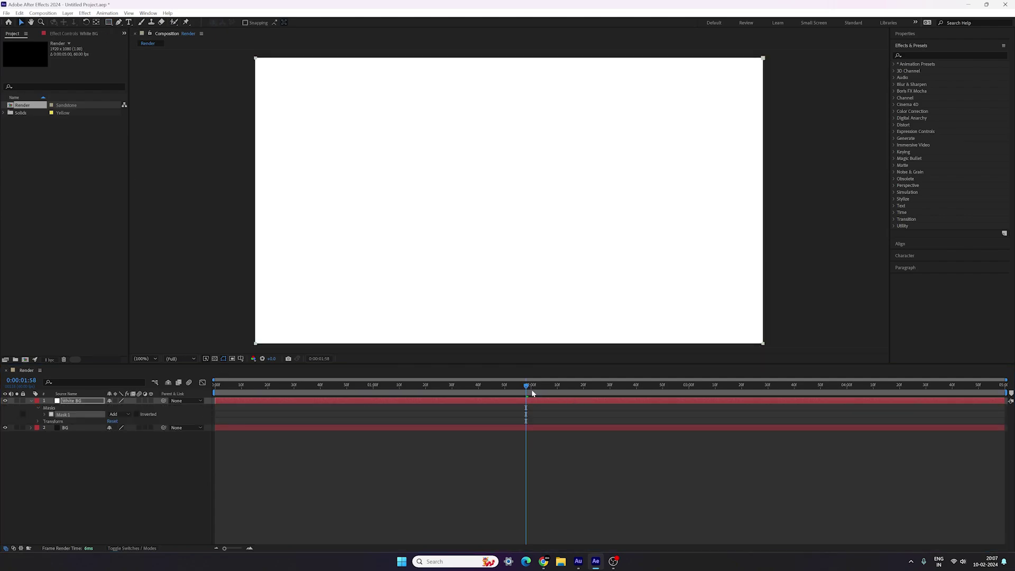
pyautogui.moveTo(531, 389)
pyautogui.mouseDown()
pyautogui.moveTo(521, 388)
pyautogui.moveTo(531, 391)
pyautogui.mouseUp()
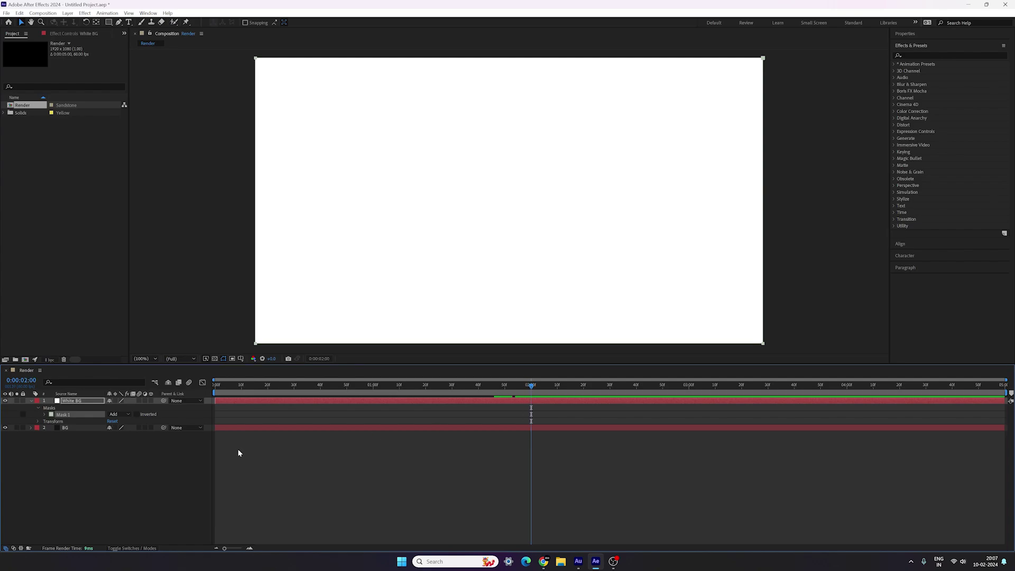
pyautogui.click(45, 415)
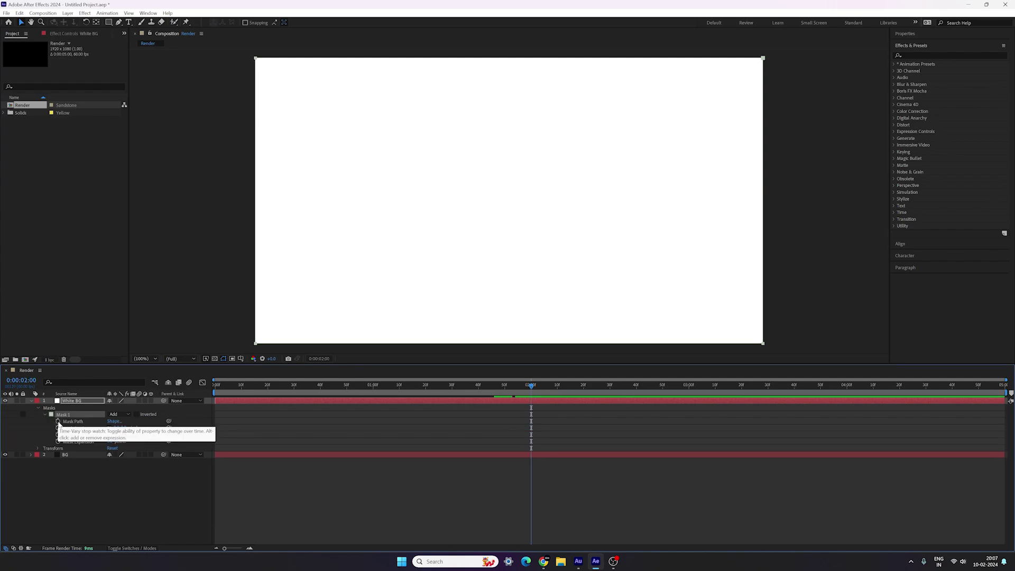
pyautogui.click(58, 421)
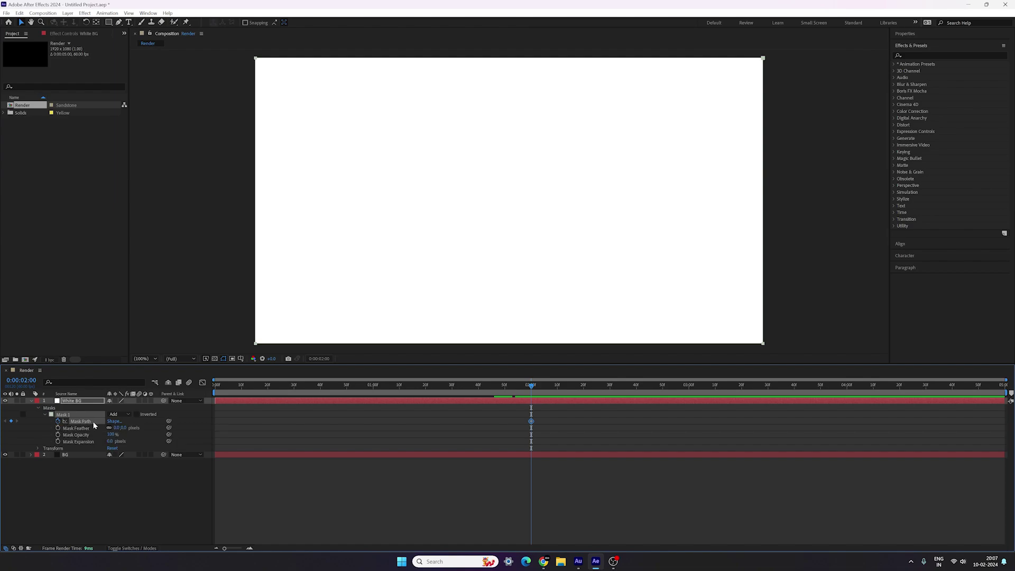
# At the 2-second keyframe, move the White BG mask's right edge inward so the mask covers about two-thirds of the frame width.
pyautogui.moveTo(780, 55); pyautogui.dragTo(729, 353)
pyautogui.press('shift')
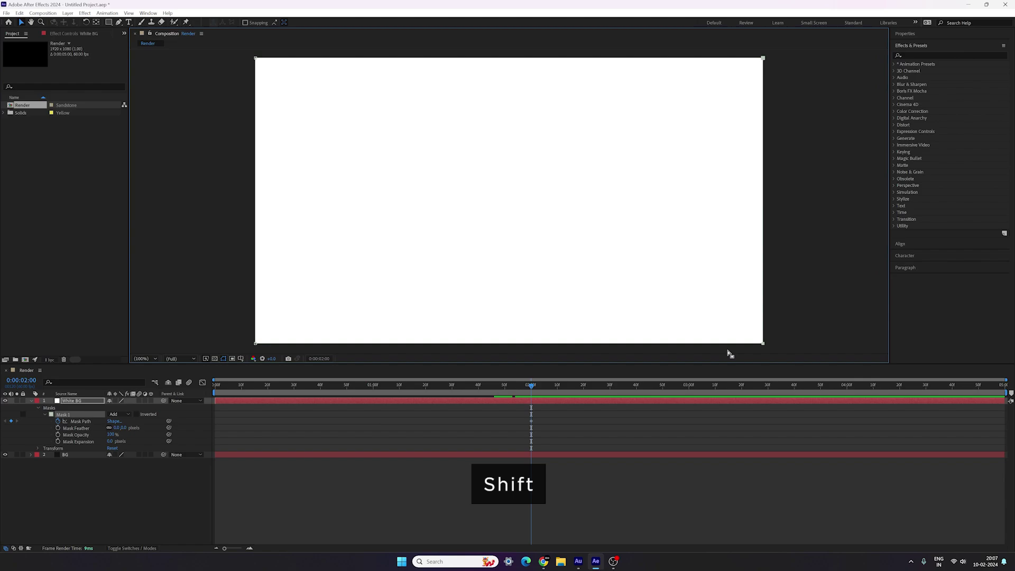
pyautogui.hotkey('shift', 'Left')
pyautogui.hotkey('shift', 'Left')
pyautogui.hotkey('shift', 'Left')
pyautogui.hotkey('shift', 'Left')
pyautogui.hotkey('shift', 'Left')
pyautogui.hotkey('shift', 'Left')
pyautogui.hotkey('shift', 'Left')
pyautogui.hotkey('shift', 'Left')
pyautogui.hotkey('shift', 'Left')
pyautogui.hotkey('shift', 'Left')
pyautogui.hotkey('shift', 'Left')
pyautogui.hotkey('shift', 'Left')
pyautogui.hotkey('shift', 'Left')
pyautogui.hotkey('shift', 'Left')
pyautogui.hotkey('shift', 'Left')
pyautogui.hotkey('shift', 'Left')
pyautogui.hotkey('shift', 'Left')
pyautogui.hotkey('shift', 'Left')
pyautogui.hotkey('shift', 'Left')
pyautogui.hotkey('shift', 'Left')
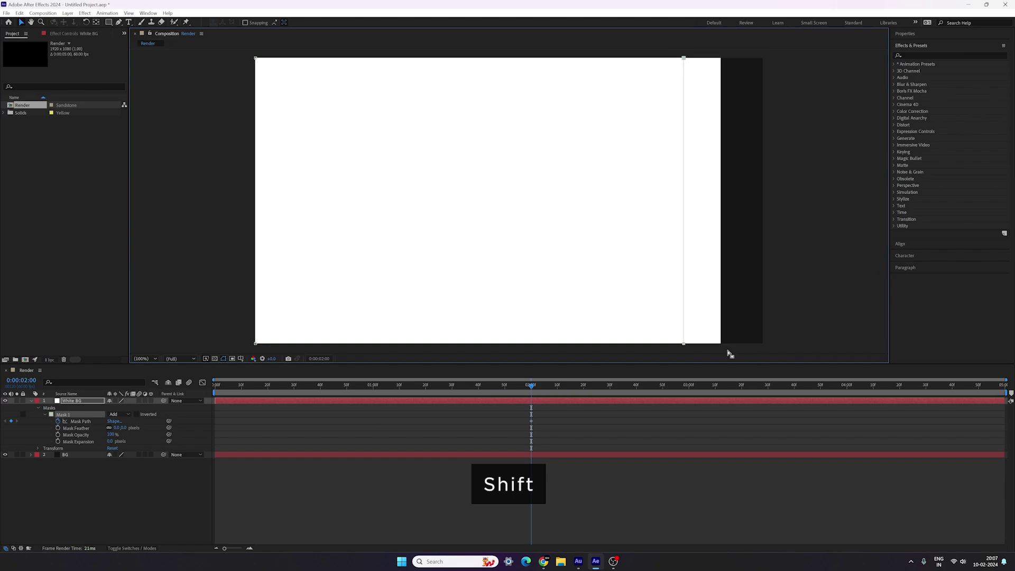
pyautogui.hotkey('shift', 'Left')
pyautogui.hotkey('shift', 'Left')
pyautogui.hotkey('shift', 'Left')
pyautogui.hotkey('shift', 'Left')
pyautogui.hotkey('shift', 'Left')
pyautogui.hotkey('shift', 'Left')
pyautogui.hotkey('shift', 'Left')
pyautogui.hotkey('shift', 'Left')
pyautogui.hotkey('shift', 'Left')
pyautogui.hotkey('shift', 'Left')
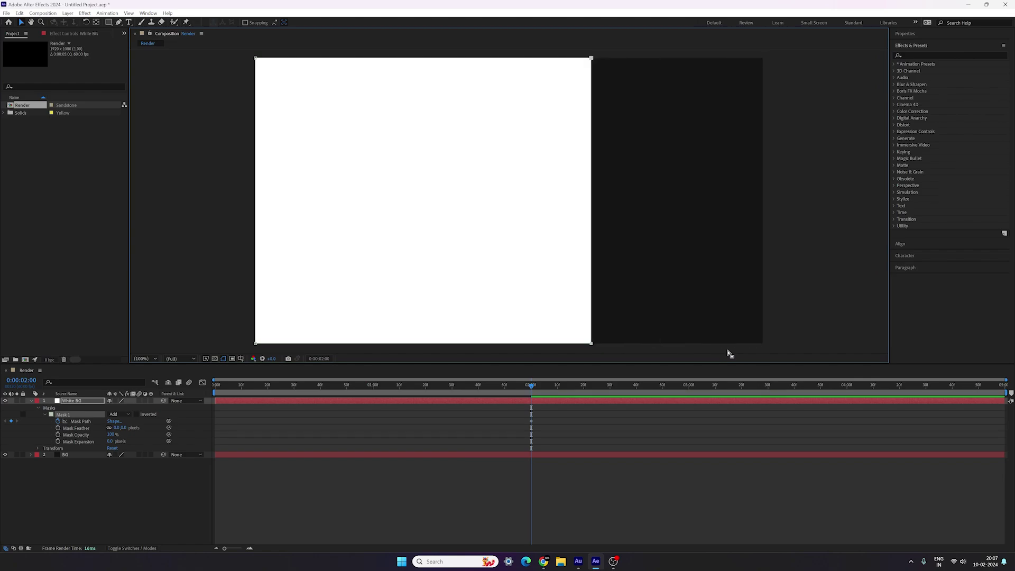
pyautogui.press('Left')
pyautogui.press('Left')
pyautogui.press('Left')
pyautogui.press('Left')
pyautogui.press('Left')
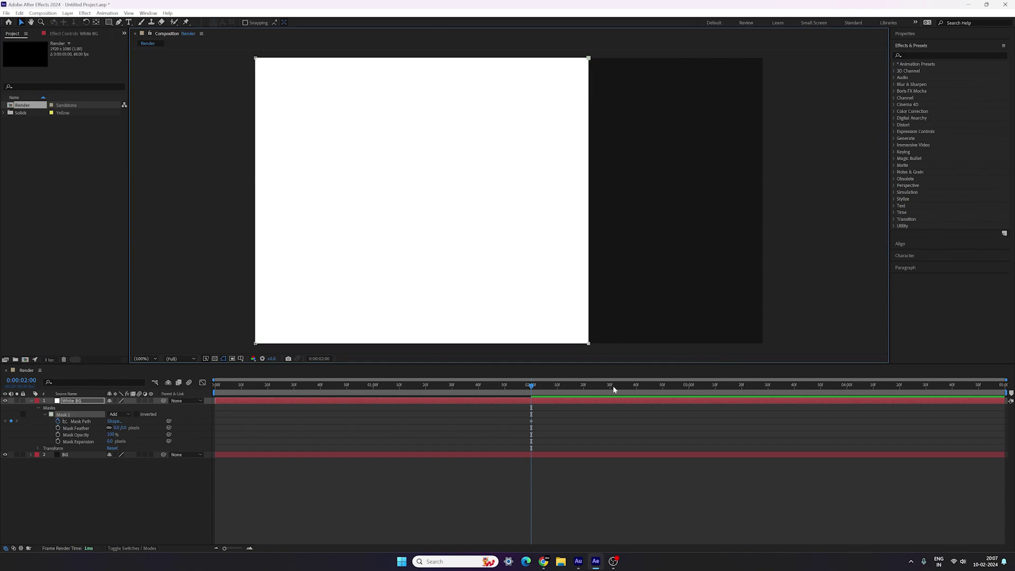
# At 0:00:00:00, move the White BG mask's left edge rightward until the mask is a thin vertical strip.
pyautogui.moveTo(531, 386); pyautogui.dragTo(214, 380)
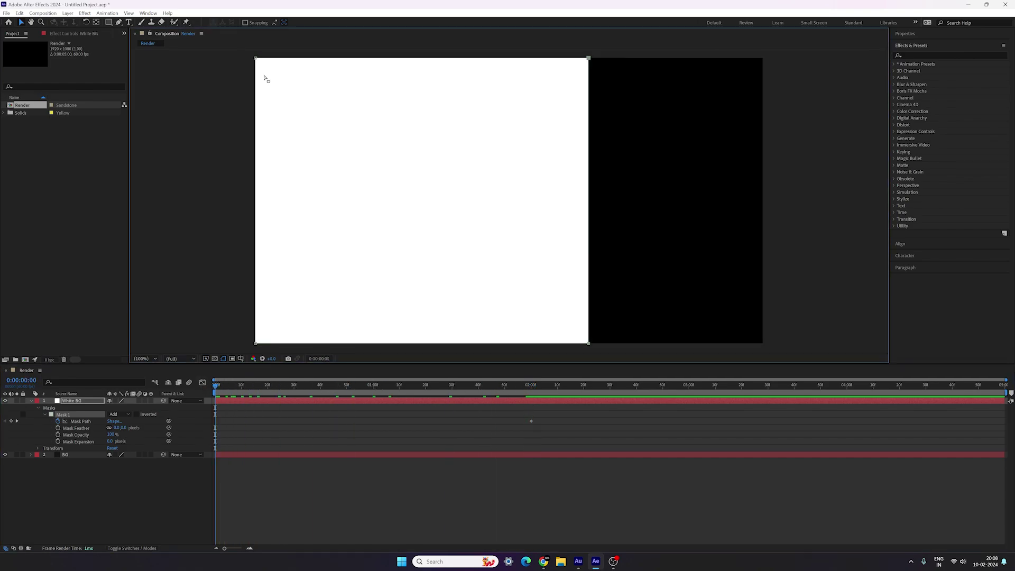
pyautogui.moveTo(239, 52); pyautogui.dragTo(310, 362)
pyautogui.hotkey('shift', 'Right')
pyautogui.hotkey('shift', 'Right')
pyautogui.hotkey('shift', 'Right')
pyautogui.hotkey('shift', 'Right')
pyautogui.hotkey('shift', 'Right')
pyautogui.hotkey('shift', 'Right')
pyautogui.hotkey('shift', 'Right')
pyautogui.hotkey('shift', 'Right')
pyautogui.hotkey('shift', 'Right')
pyautogui.hotkey('shift', 'Right')
pyautogui.hotkey('shift', 'Right')
pyautogui.hotkey('shift', 'Right')
pyautogui.hotkey('shift', 'Right')
pyautogui.hotkey('shift', 'Right')
pyautogui.hotkey('shift', 'Right')
pyautogui.hotkey('shift', 'Right')
pyautogui.hotkey('shift', 'Right')
pyautogui.hotkey('shift', 'Right')
pyautogui.hotkey('shift', 'Right')
pyautogui.hotkey('shift', 'Right')
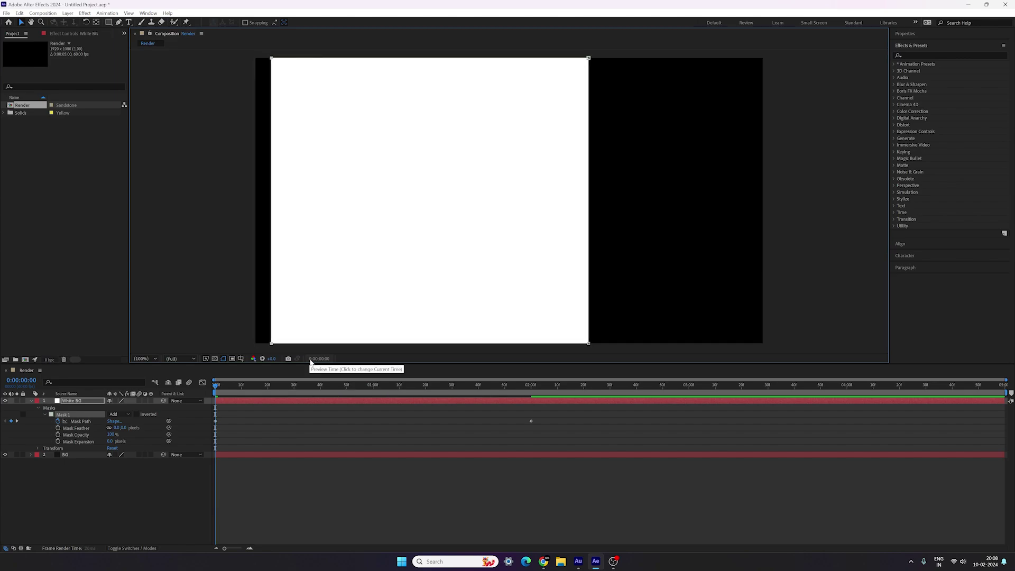
pyautogui.hotkey('shift', 'Right')
pyautogui.hotkey('shift', 'Right')
pyautogui.hotkey('shift', 'Right')
pyautogui.hotkey('shift', 'Right')
pyautogui.hotkey('shift', 'Right')
pyautogui.hotkey('shift', 'Right')
pyautogui.hotkey('shift', 'Right')
pyautogui.hotkey('shift', 'Right')
pyautogui.hotkey('shift', 'Right')
pyautogui.hotkey('shift', 'Right')
pyautogui.hotkey('shift', 'Right')
pyautogui.hotkey('shift', 'Right')
pyautogui.hotkey('shift', 'Right')
pyautogui.hotkey('shift', 'Right')
pyautogui.hotkey('shift', 'Right')
pyautogui.hotkey('shift', 'Right')
pyautogui.hotkey('shift', 'Right')
pyautogui.hotkey('shift', 'Right')
pyautogui.hotkey('shift', 'Right')
pyautogui.hotkey('shift', 'Right')
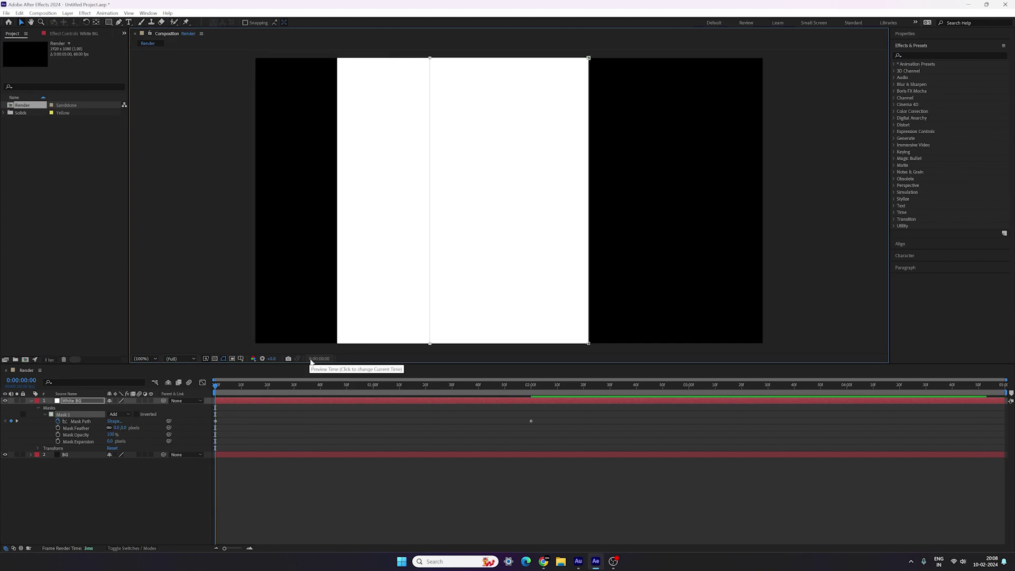
pyautogui.hotkey('shift', 'Right')
pyautogui.hotkey('shift', 'Right')
pyautogui.hotkey('shift', 'Right')
pyautogui.hotkey('shift', 'Right')
pyautogui.hotkey('shift', 'Right')
pyautogui.hotkey('shift', 'Right')
pyautogui.hotkey('shift', 'Right')
pyautogui.hotkey('shift', 'Right')
pyautogui.hotkey('shift', 'Right')
pyautogui.hotkey('shift', 'Right')
pyautogui.hotkey('shift', 'Right')
pyautogui.hotkey('shift', 'Right')
pyautogui.hotkey('shift', 'Right')
pyautogui.hotkey('shift', 'Right')
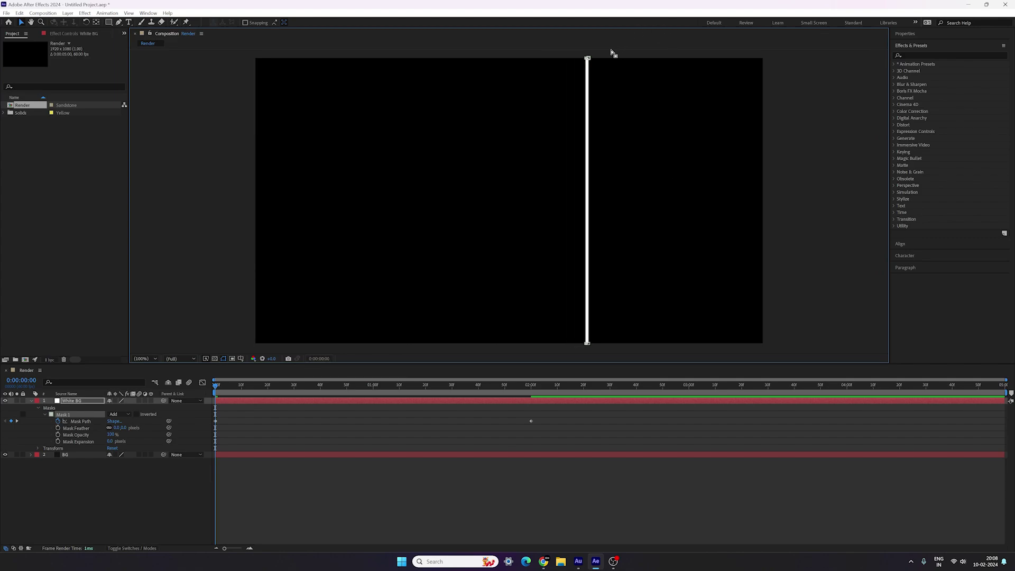
# Move the whole thin mask strip just outside the frame's right edge at 0:00:00:00 and preview the white wipe.
pyautogui.moveTo(608, 51); pyautogui.dragTo(553, 358)
pyautogui.hotkey('shift', 'Right')
pyautogui.hotkey('shift', 'Right')
pyautogui.hotkey('shift', 'Right')
pyautogui.hotkey('shift', 'Right')
pyautogui.hotkey('shift', 'Right')
pyautogui.hotkey('shift', 'Right')
pyautogui.hotkey('shift', 'Right')
pyautogui.hotkey('shift', 'Right')
pyautogui.hotkey('shift', 'Right')
pyautogui.hotkey('shift', 'Right')
pyautogui.hotkey('shift', 'Right')
pyautogui.hotkey('shift', 'Right')
pyautogui.hotkey('shift', 'Right')
pyautogui.hotkey('shift', 'Right')
pyautogui.hotkey('shift', 'Right')
pyautogui.hotkey('shift', 'Right')
pyautogui.hotkey('shift', 'Right')
pyautogui.hotkey('shift', 'Right')
pyautogui.hotkey('shift', 'Right')
pyautogui.hotkey('shift', 'Right')
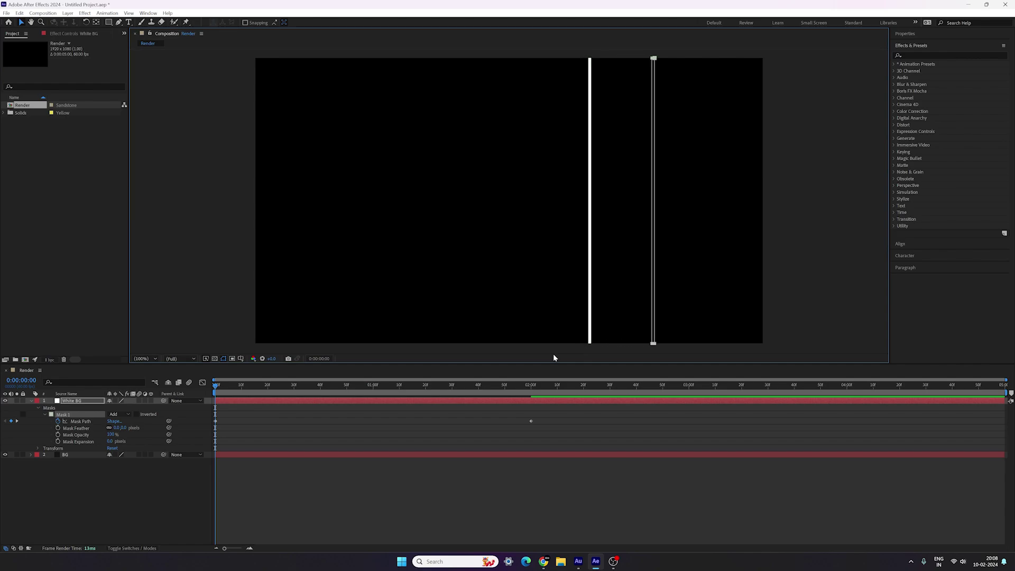
pyautogui.hotkey('shift', 'Right')
pyautogui.hotkey('shift', 'Right')
pyautogui.hotkey('shift', 'Right')
pyautogui.hotkey('shift', 'Right')
pyautogui.hotkey('shift', 'Right')
pyautogui.hotkey('shift', 'Right')
pyautogui.hotkey('shift', 'Right')
pyautogui.hotkey('shift', 'Right')
pyautogui.hotkey('shift', 'Right')
pyautogui.hotkey('shift', 'Right')
pyautogui.hotkey('shift', 'Right')
pyautogui.hotkey('shift', 'Right')
pyautogui.hotkey('shift', 'Right')
pyautogui.hotkey('shift', 'Right')
pyautogui.hotkey('shift', 'Right')
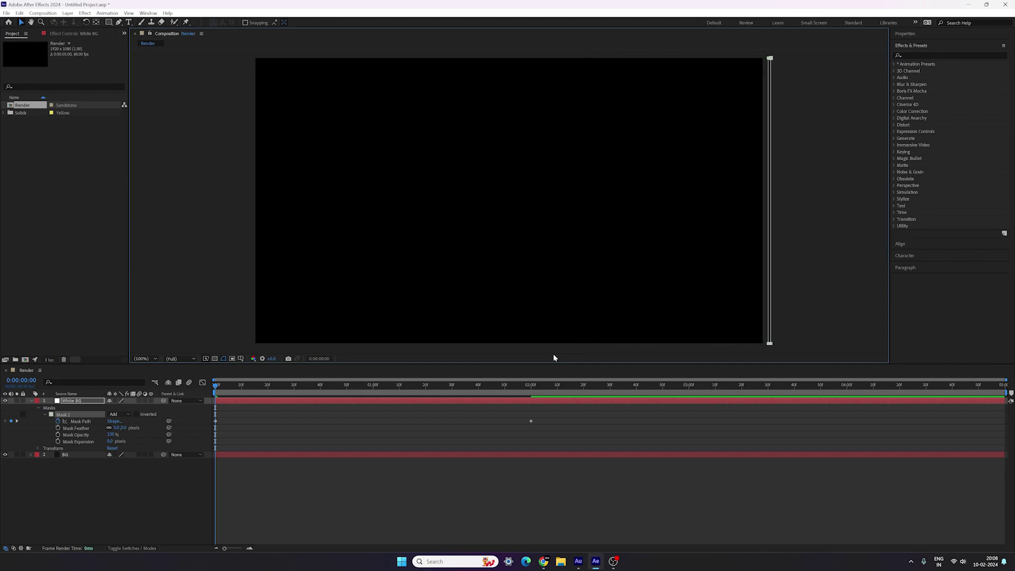
pyautogui.press('Left')
pyautogui.press('Left')
pyautogui.press('Left')
pyautogui.press('Left')
pyautogui.press('Left')
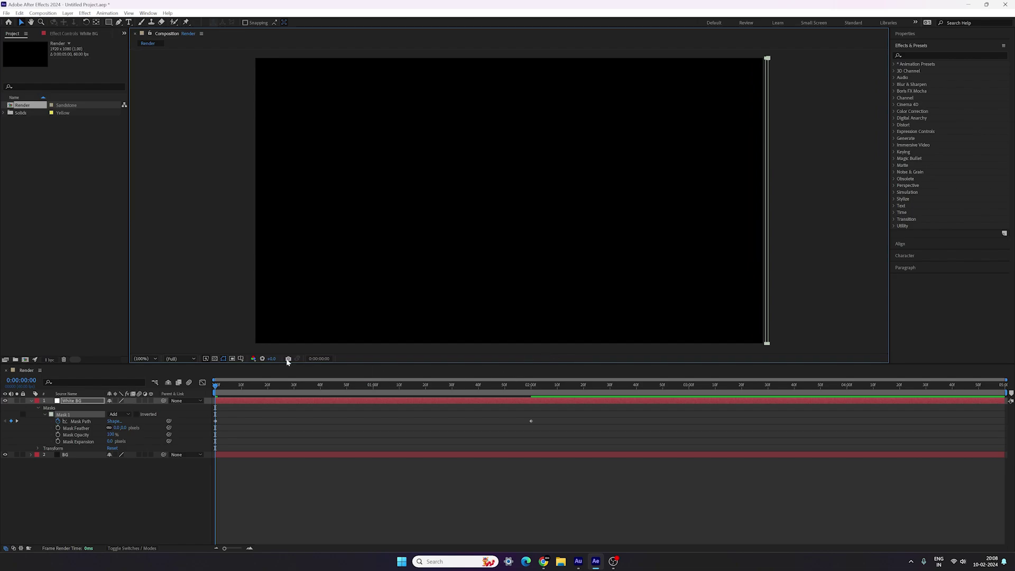
pyautogui.press('space')
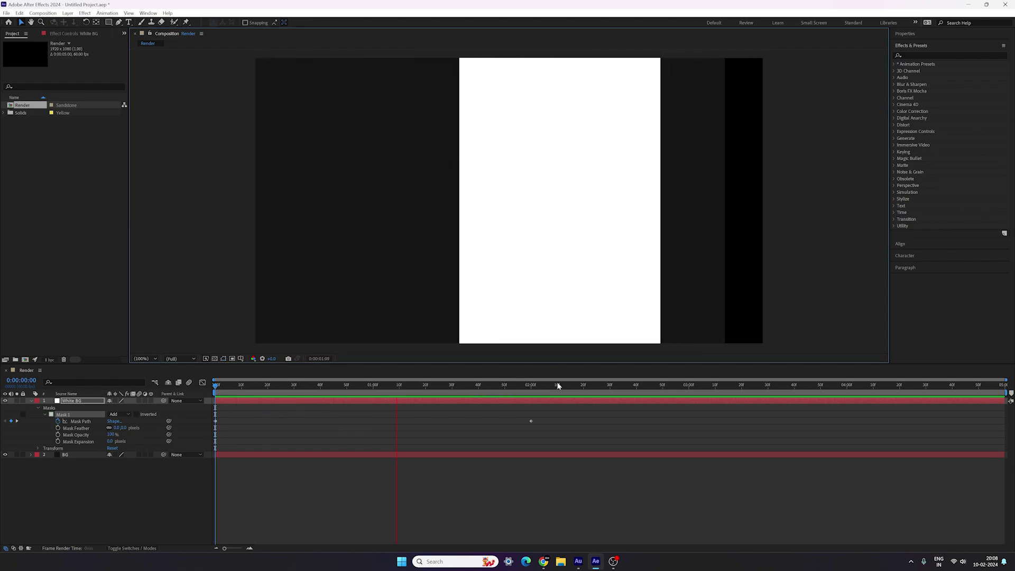
pyautogui.press('space')
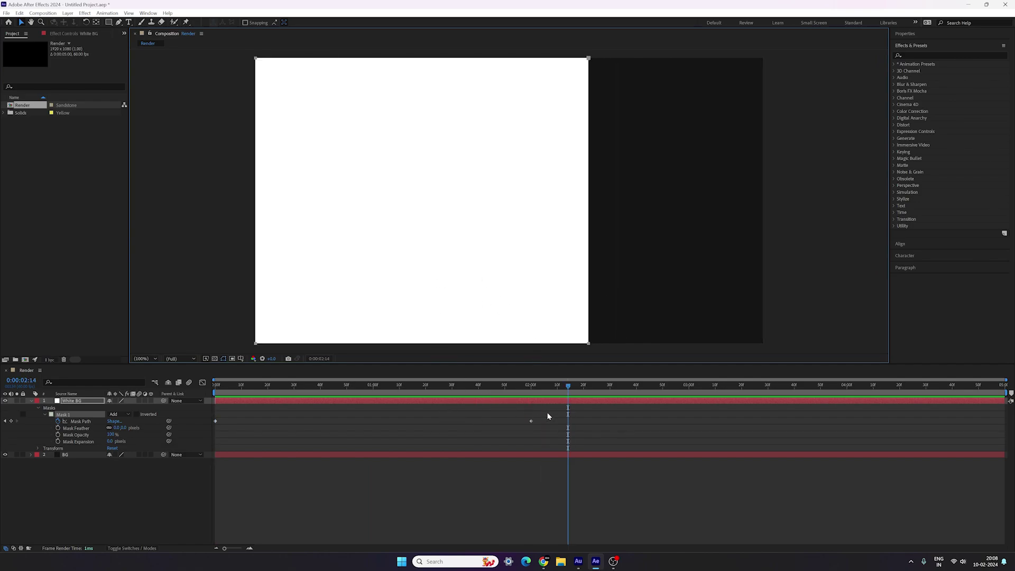
# Apply Easy Ease to both Mask Path keyframes of the White BG layer.
pyautogui.moveTo(547, 410); pyautogui.dragTo(212, 437)
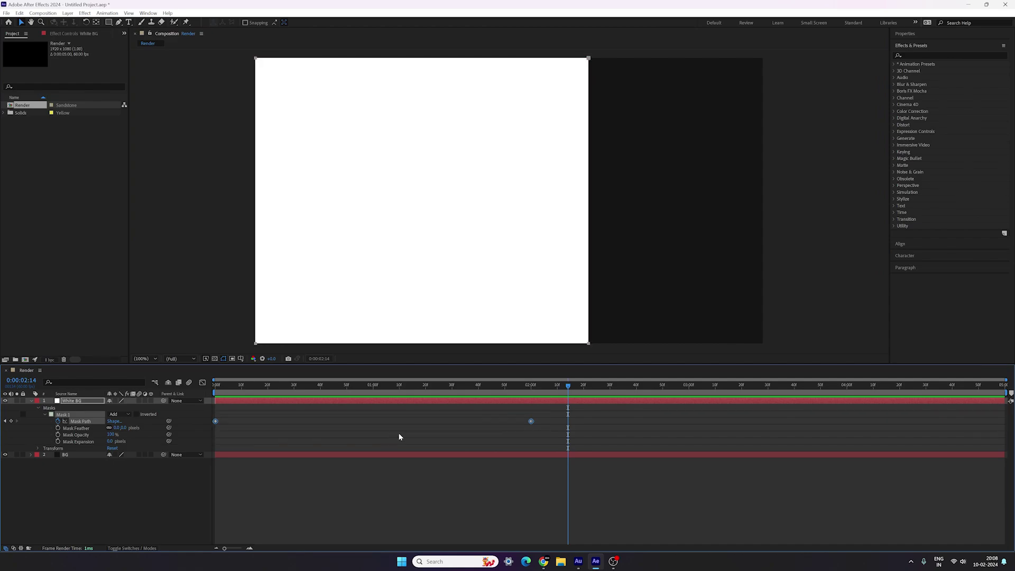
pyautogui.press('F9')
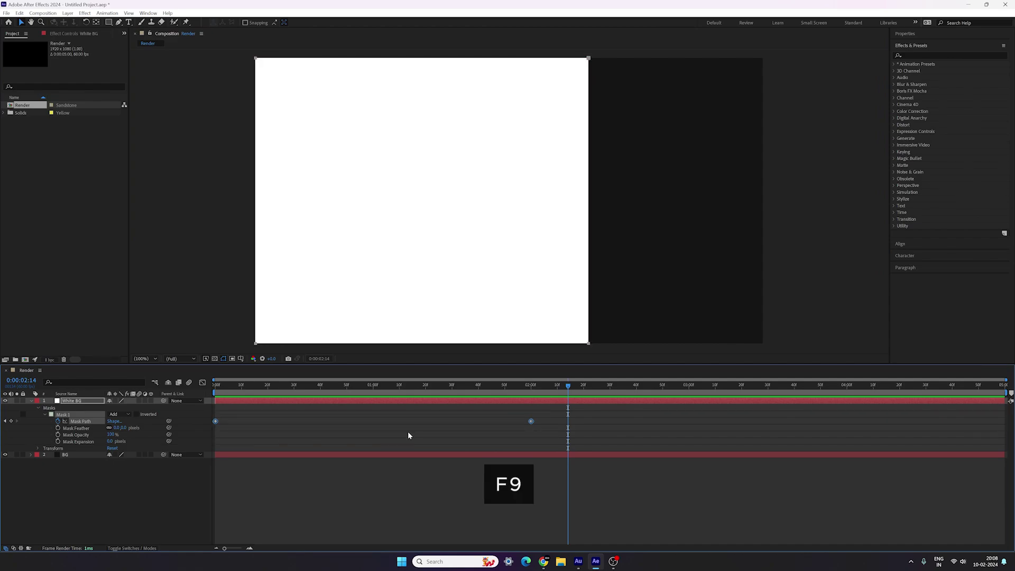
pyautogui.rightClick(530, 421)
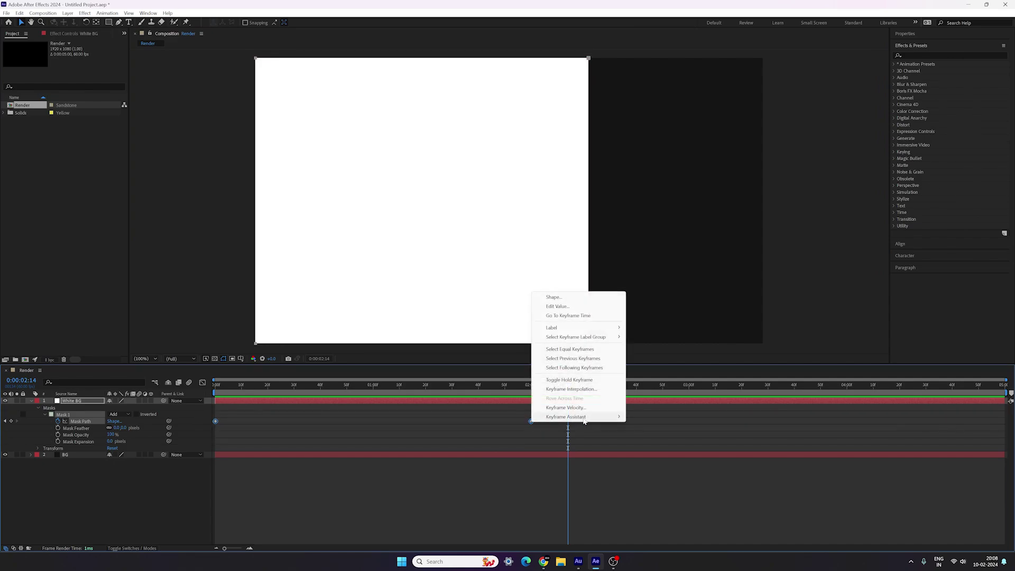
pyautogui.moveTo(584, 421)
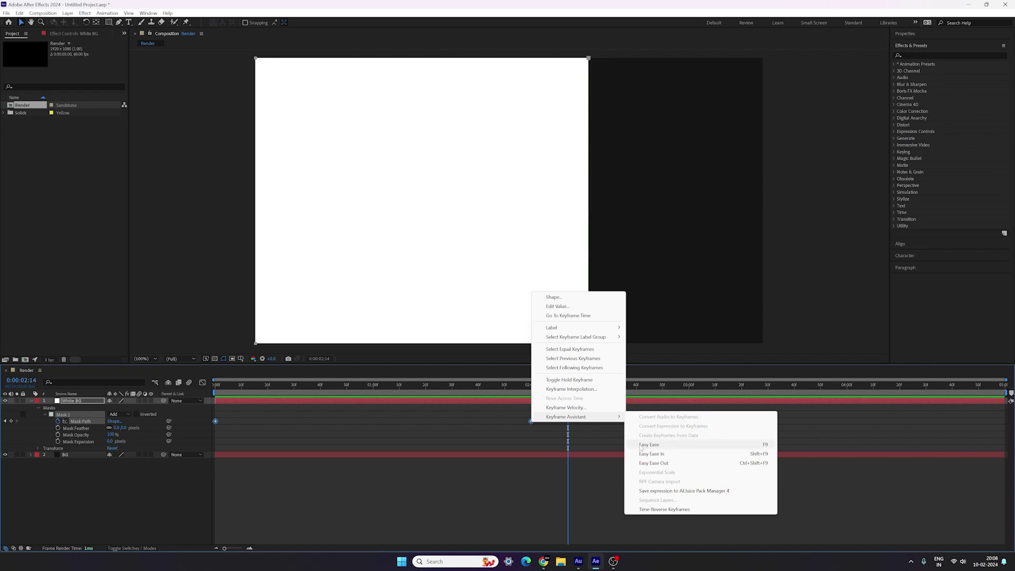
pyautogui.click(659, 446)
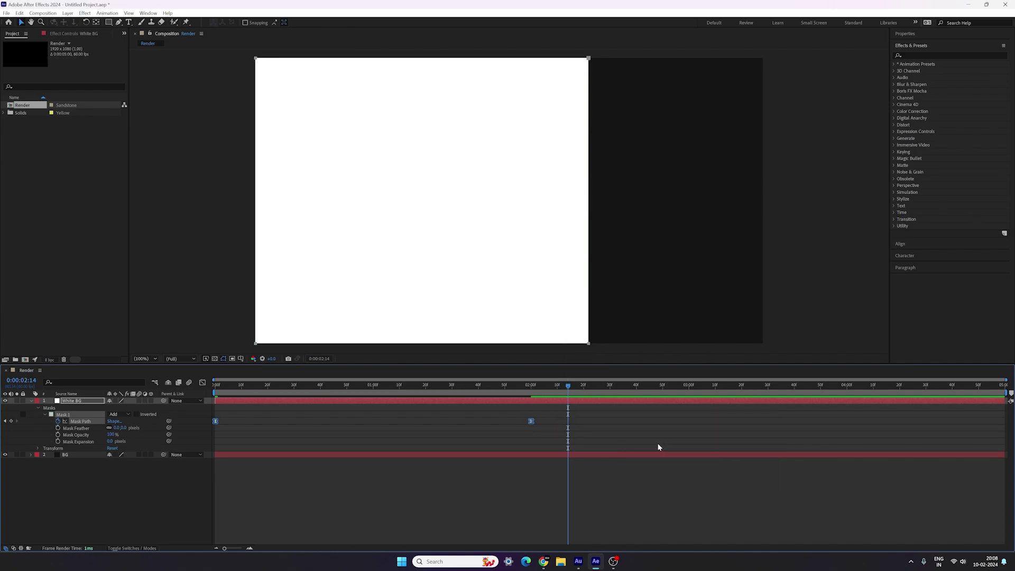
# Reshape White BG's Mask Path speed graph to peak at about frame 23 and ease out slowly, preview it, and return to the layer bars.
pyautogui.click(202, 382)
pyautogui.moveTo(515, 530); pyautogui.dragTo(373, 522)
pyautogui.press('space')
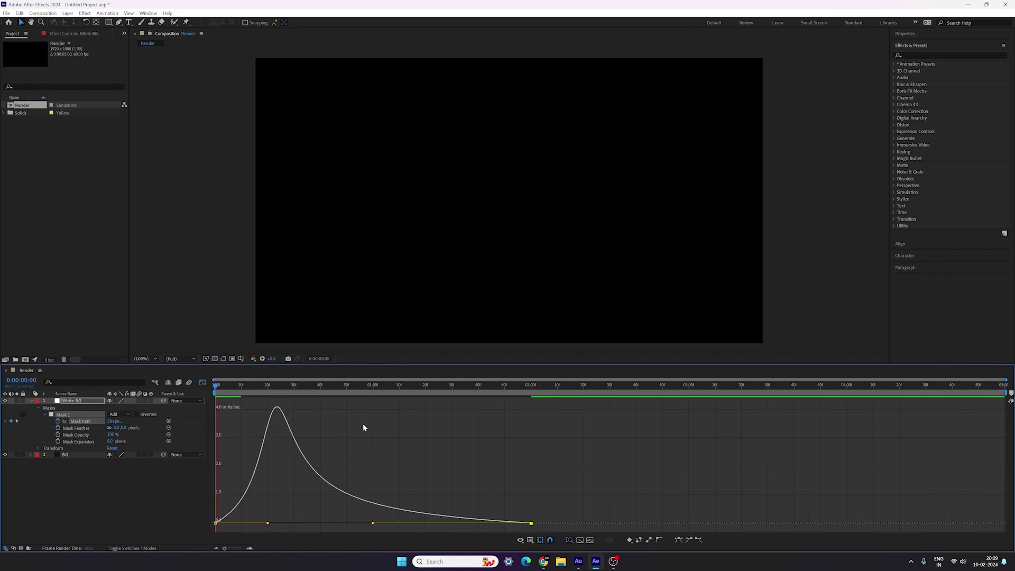
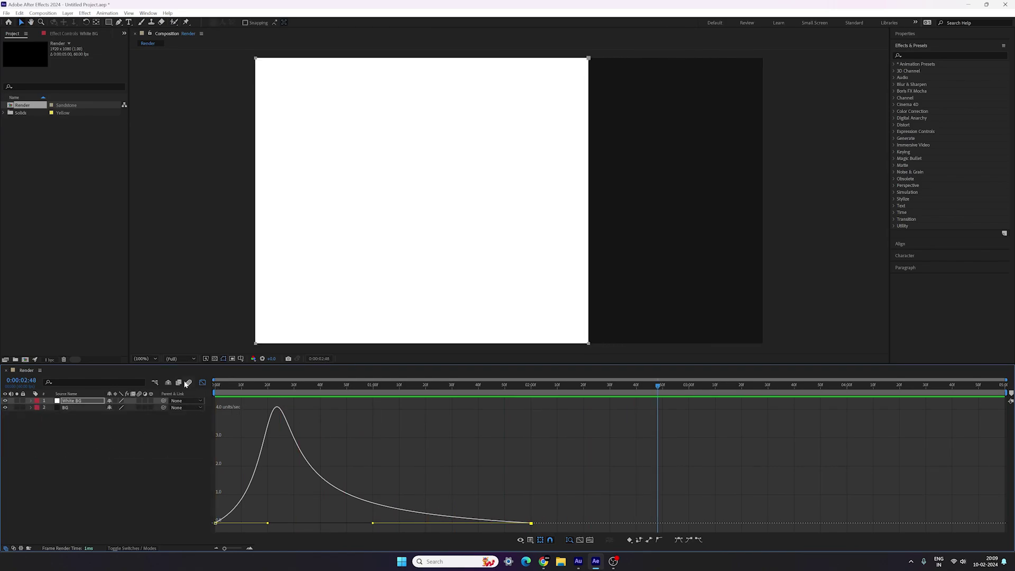
pyautogui.click(202, 382)
pyautogui.click(123, 440)
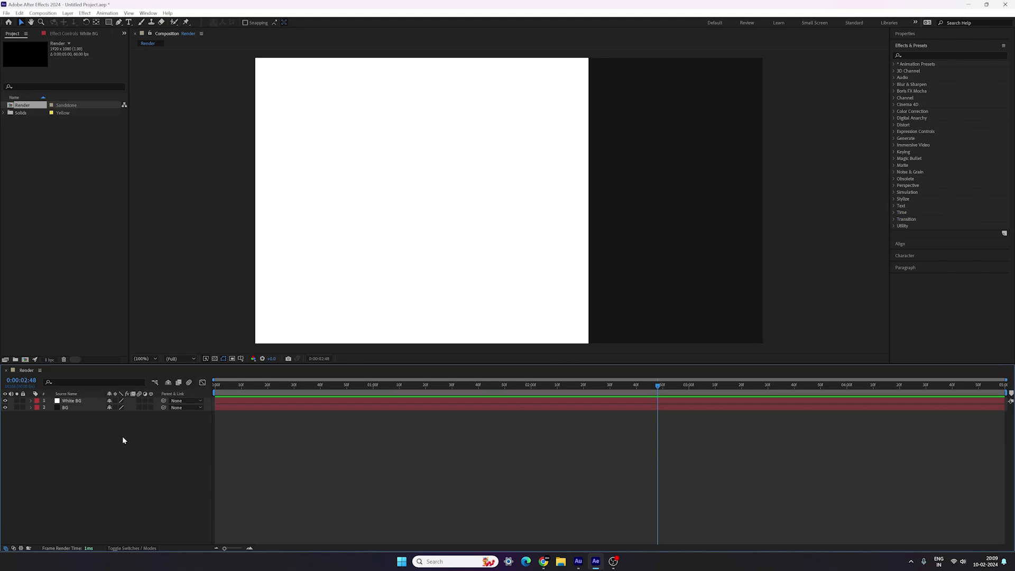
# Import the Unsplash portrait JPG with the orange background from the Downloads folder as footage.
pyautogui.rightClick(61, 175)
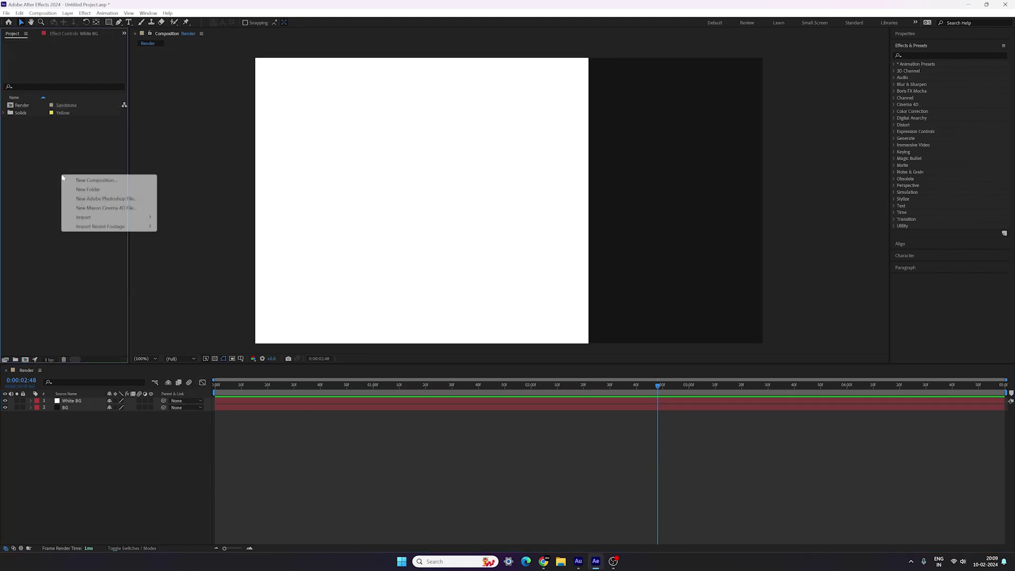
pyautogui.moveTo(96, 218)
pyautogui.click(185, 214)
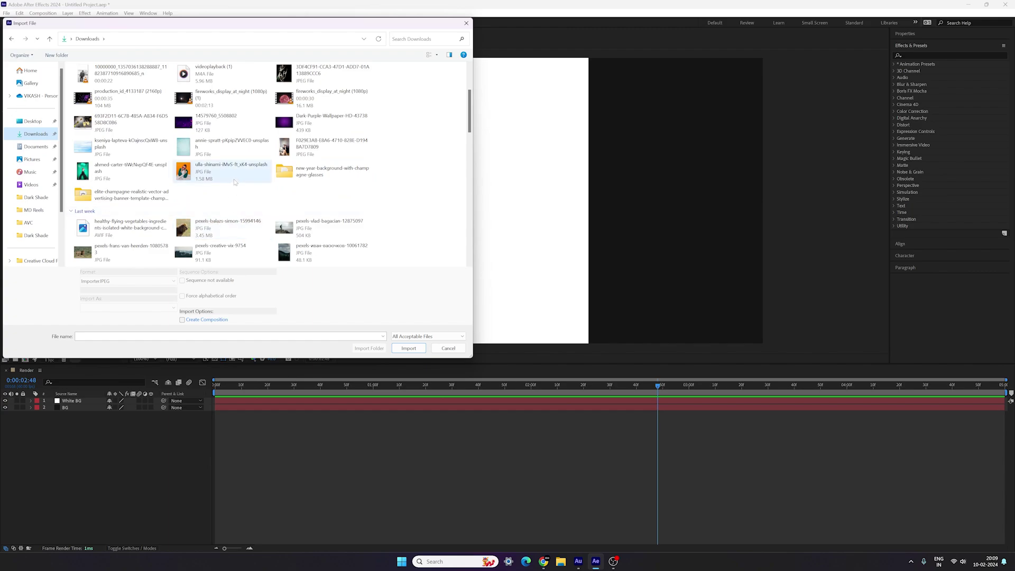
pyautogui.click(226, 177)
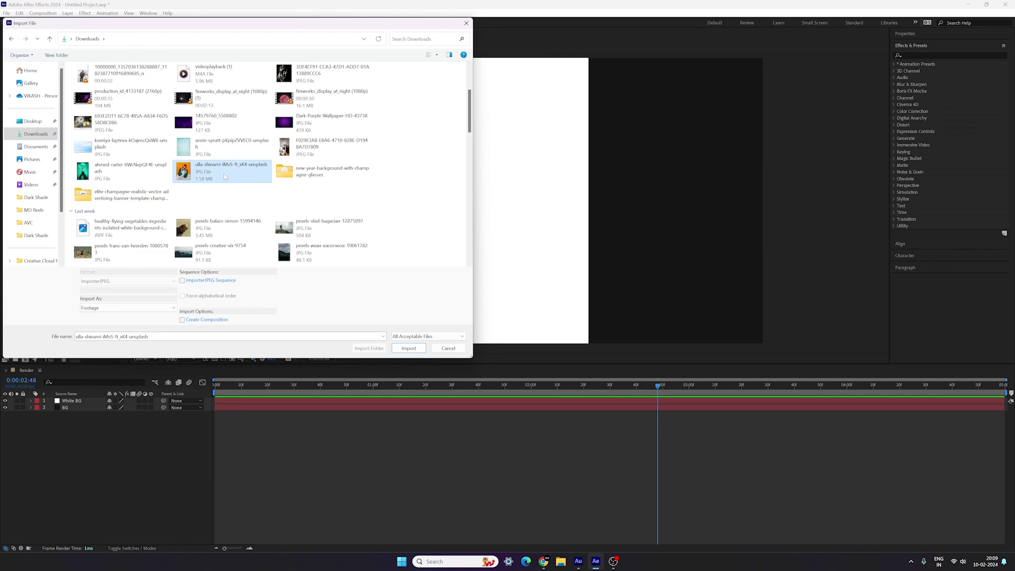
pyautogui.click(409, 349)
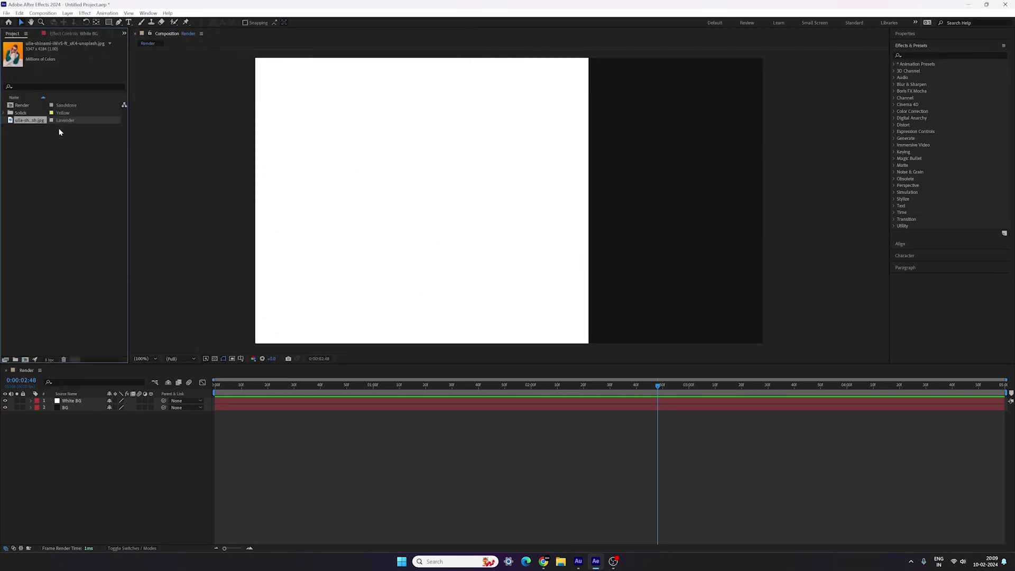
# Create a new composition named Media, 700 px wide and 700 px high.
pyautogui.click(42, 12)
pyautogui.click(53, 24)
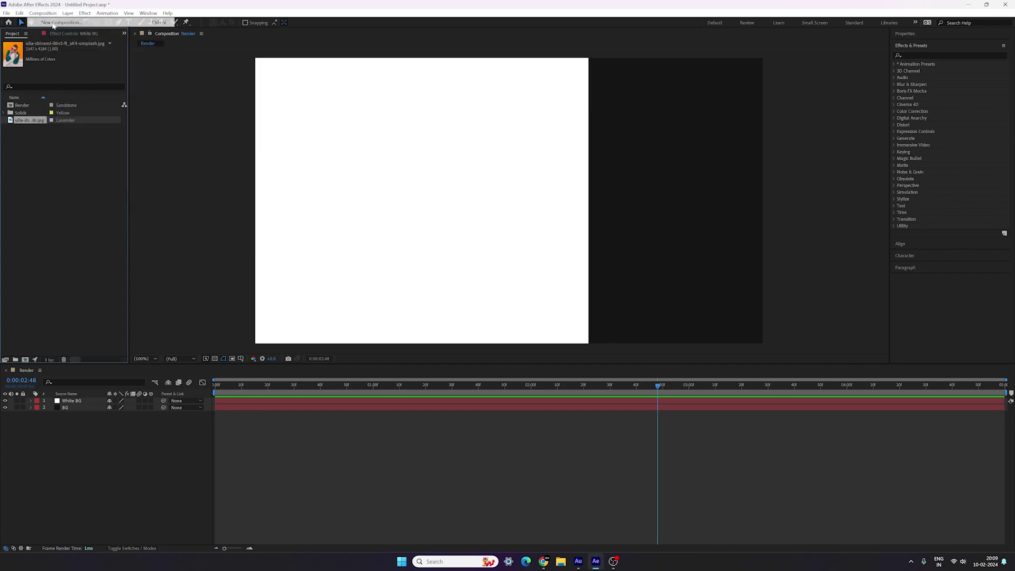
pyautogui.write('Media')
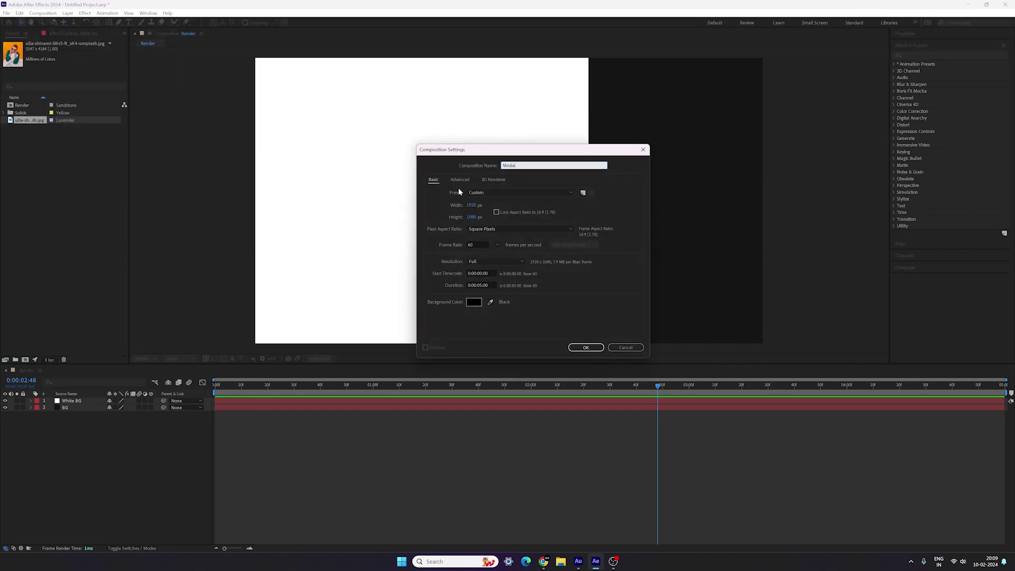
pyautogui.click(476, 204)
pyautogui.write('700')
pyautogui.press('Tab')
pyautogui.write('700')
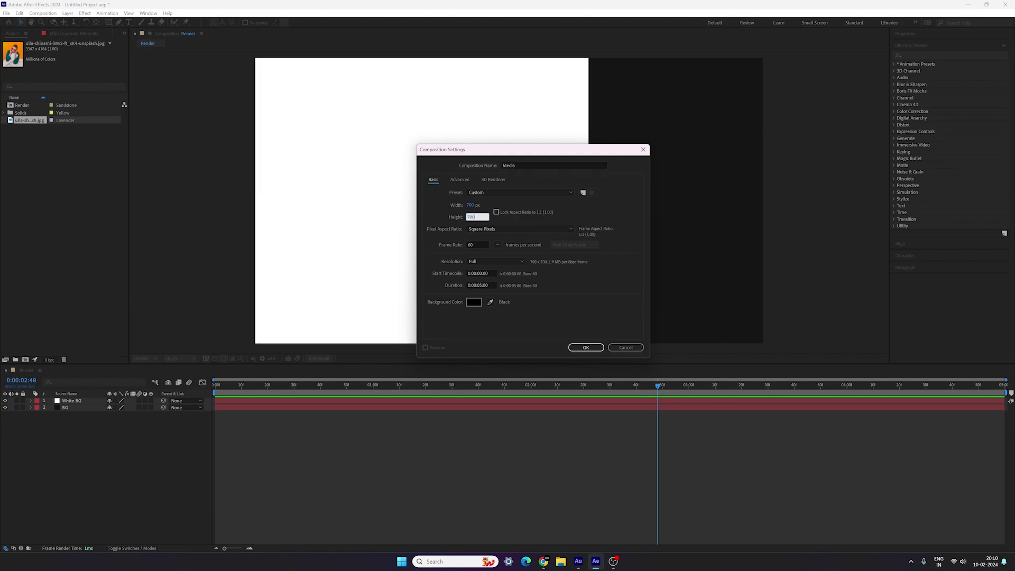
pyautogui.click(585, 347)
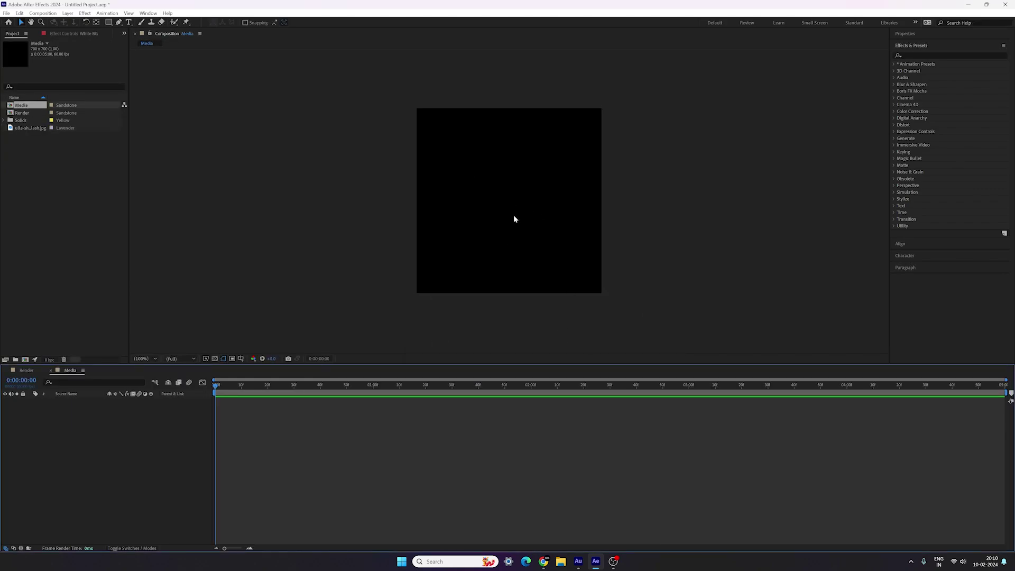
# Place the portrait JPG in the Media composition, scale it to about 21% and shift it down until its top edge nearly meets the frame's.
pyautogui.moveTo(31, 130); pyautogui.dragTo(101, 431)
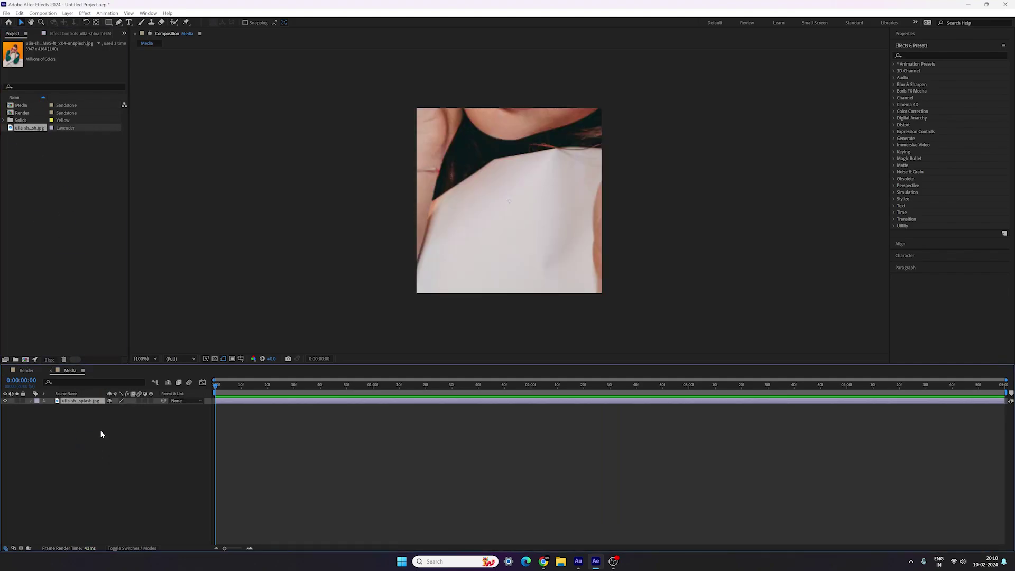
pyautogui.press('s')
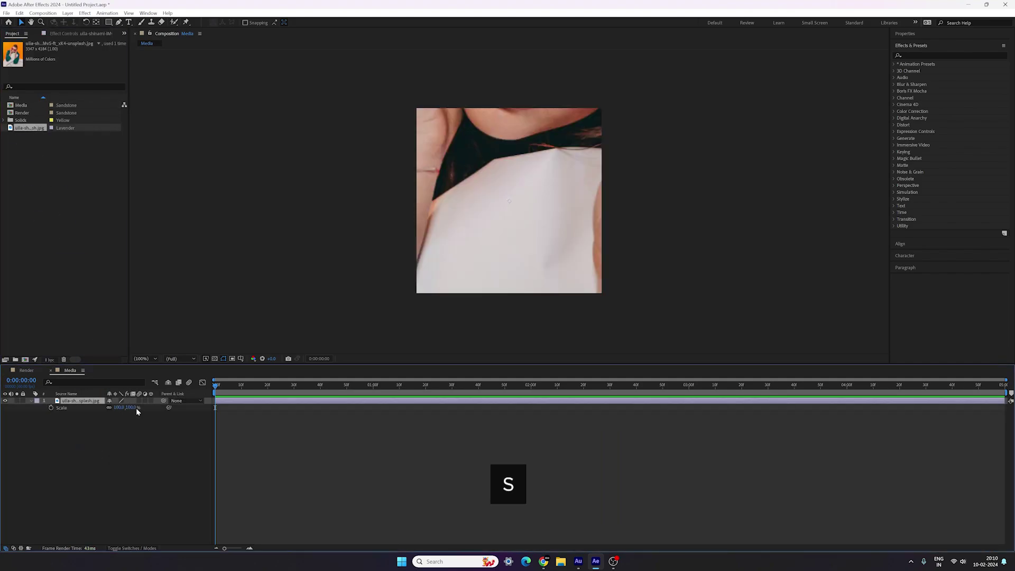
pyautogui.moveTo(131, 408); pyautogui.dragTo(105, 408)
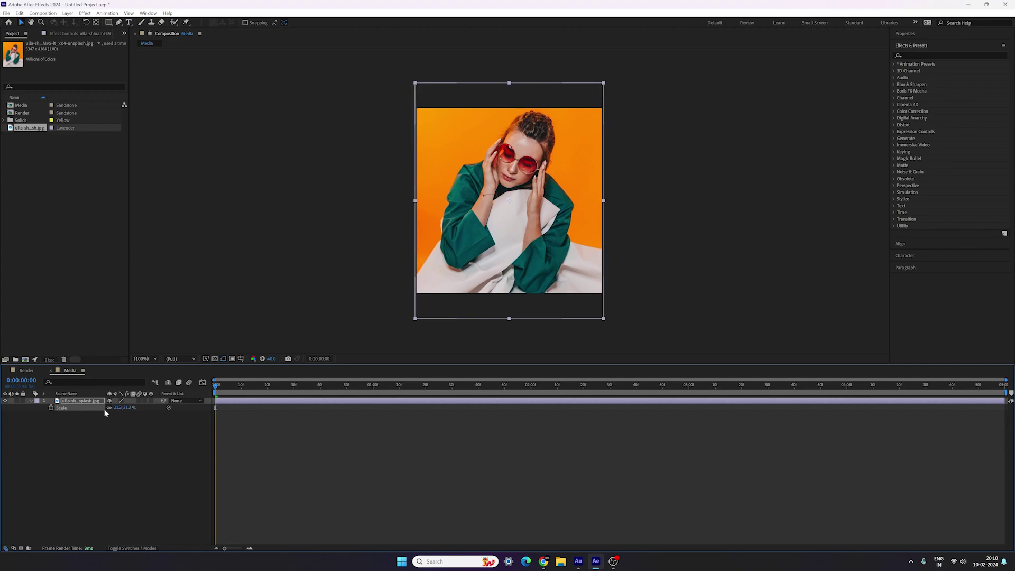
pyautogui.hotkey('shift', 'Down')
pyautogui.hotkey('shift', 'Down')
pyautogui.hotkey('shift', 'Down')
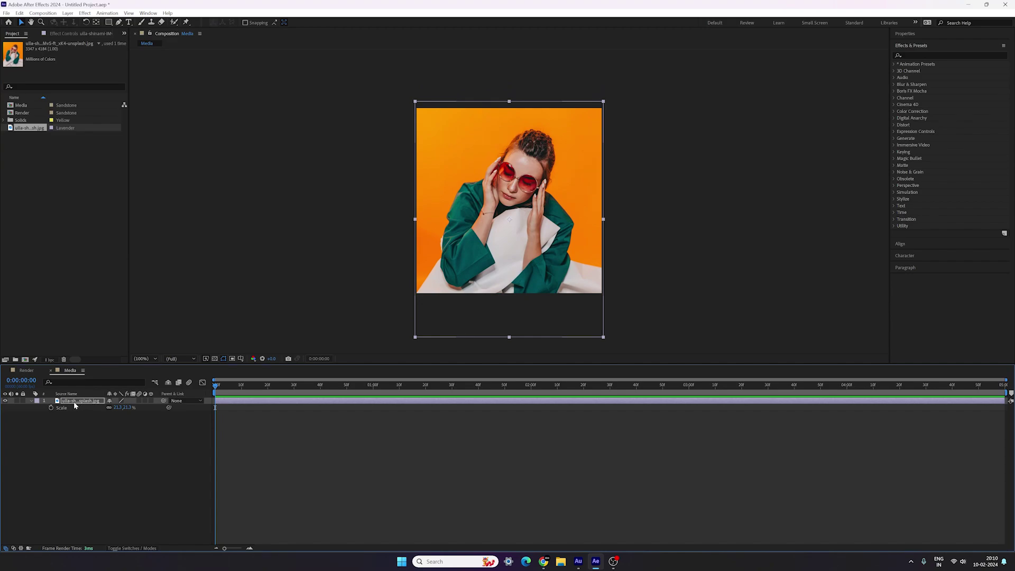
# Pre-compose the portrait layer as Image, moving all attributes into the new composition.
pyautogui.rightClick(81, 402)
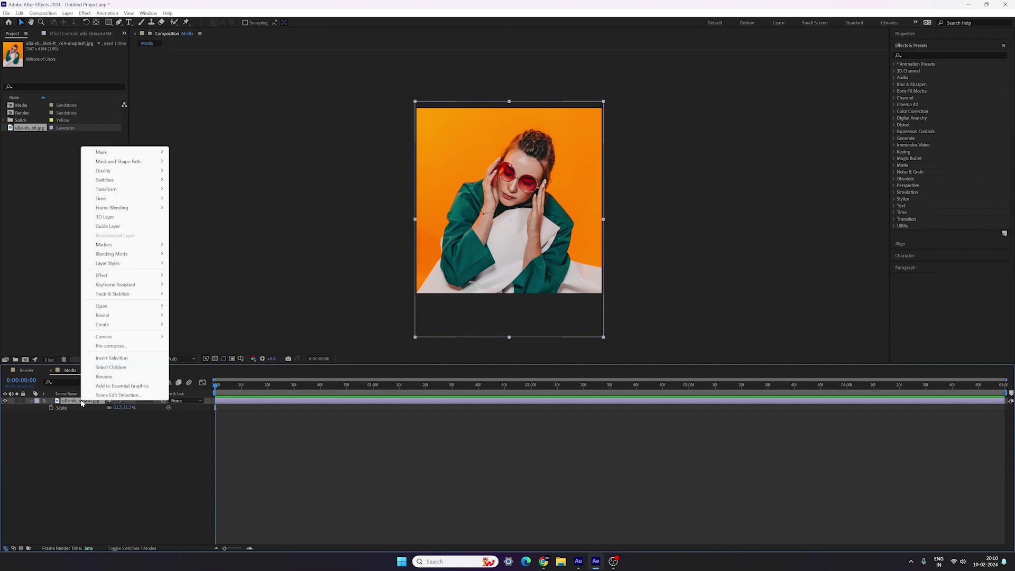
pyautogui.click(111, 346)
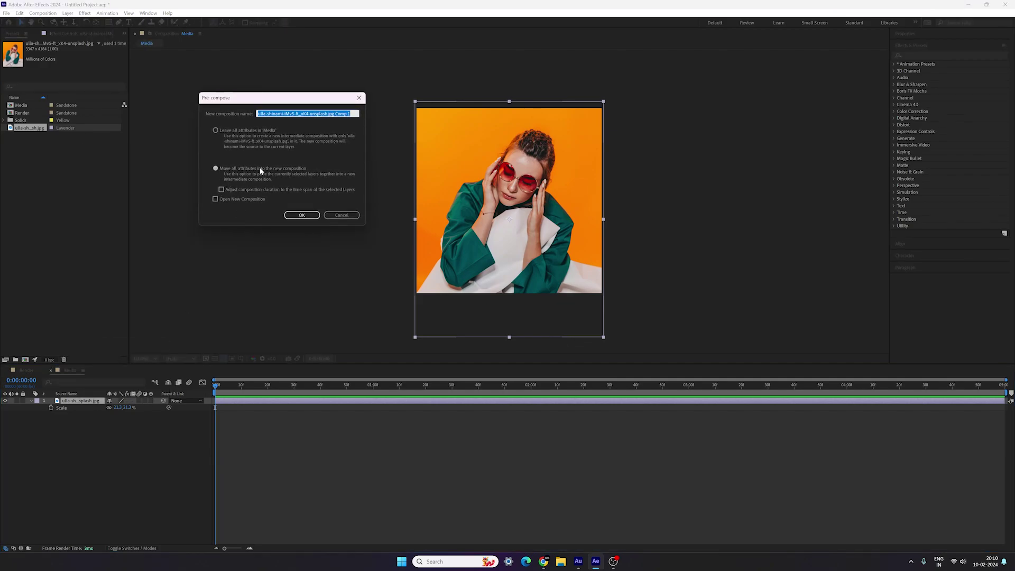
pyautogui.press('BackSpace')
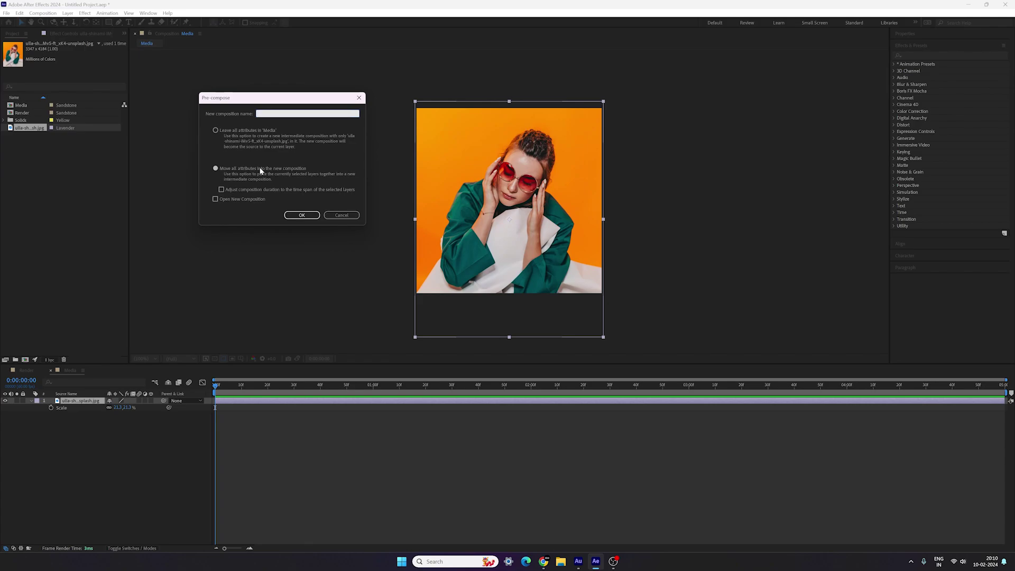
pyautogui.write('Image')
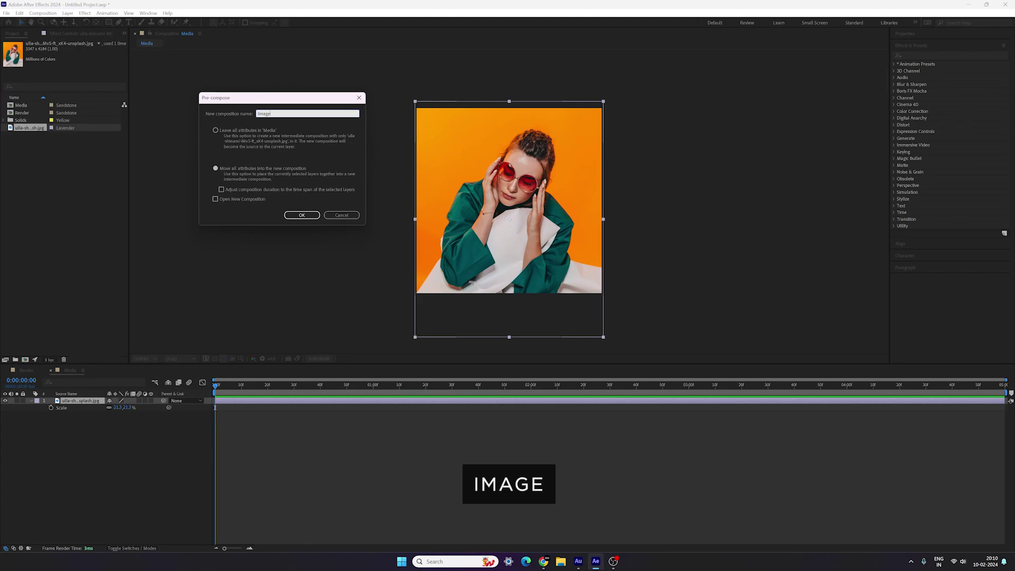
pyautogui.click(302, 215)
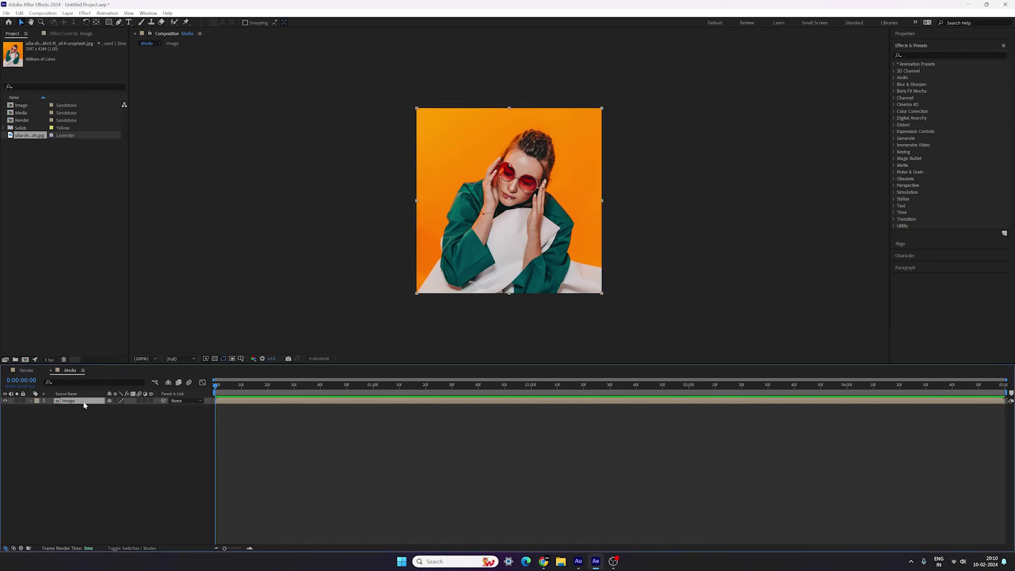
# Set a Scale keyframe at 100% on the Image layer at 0:00:04:59.
pyautogui.moveTo(430, 385); pyautogui.dragTo(1003, 385)
pyautogui.press('s')
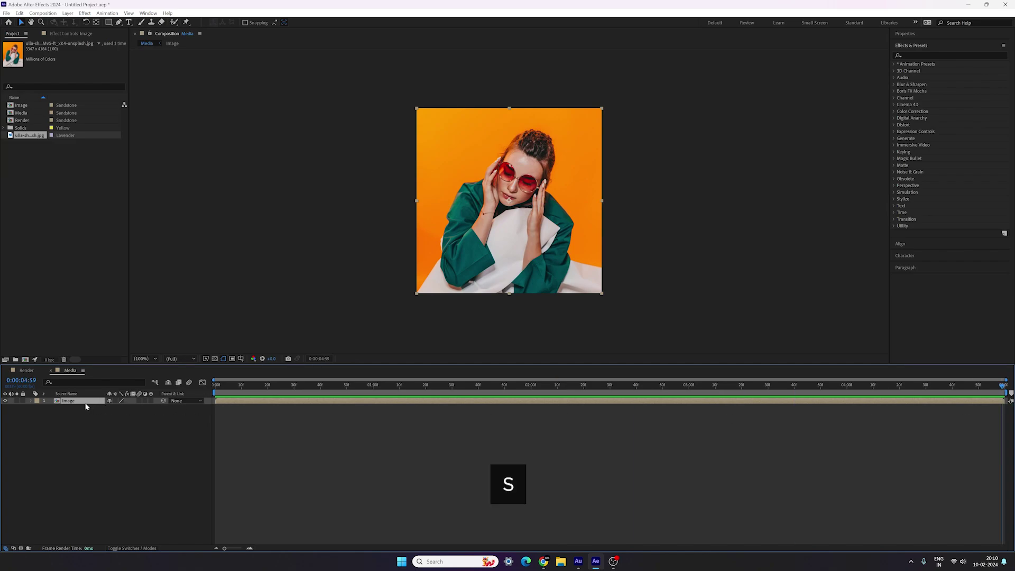
pyautogui.press('s')
pyautogui.click(51, 408)
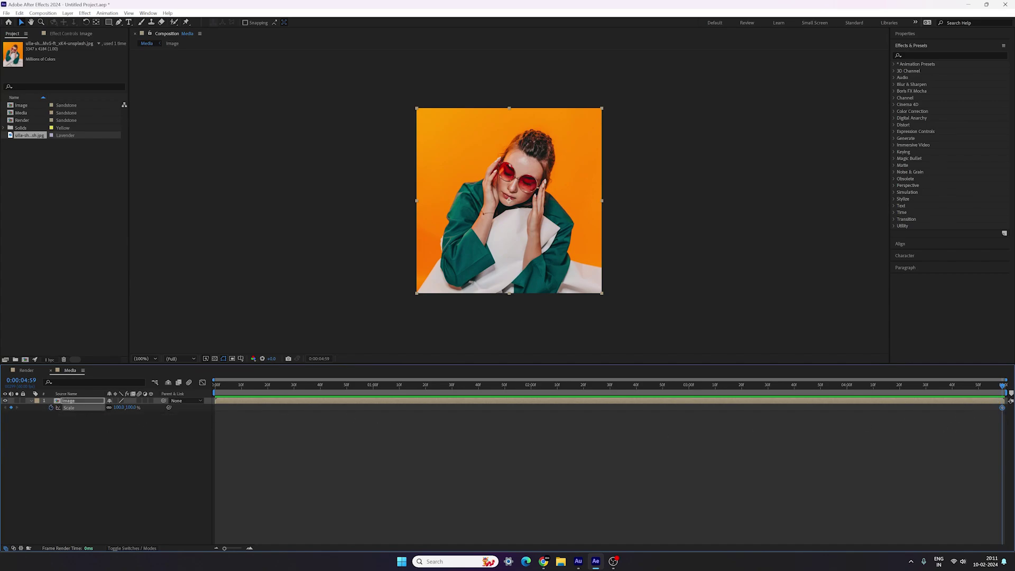
# Set the Image layer's Scale to 175% at 0:00:00:30 and preview the zoom-out.
pyautogui.moveTo(376, 386); pyautogui.dragTo(294, 392)
pyautogui.moveTo(132, 409); pyautogui.dragTo(138, 408)
pyautogui.click(132, 408)
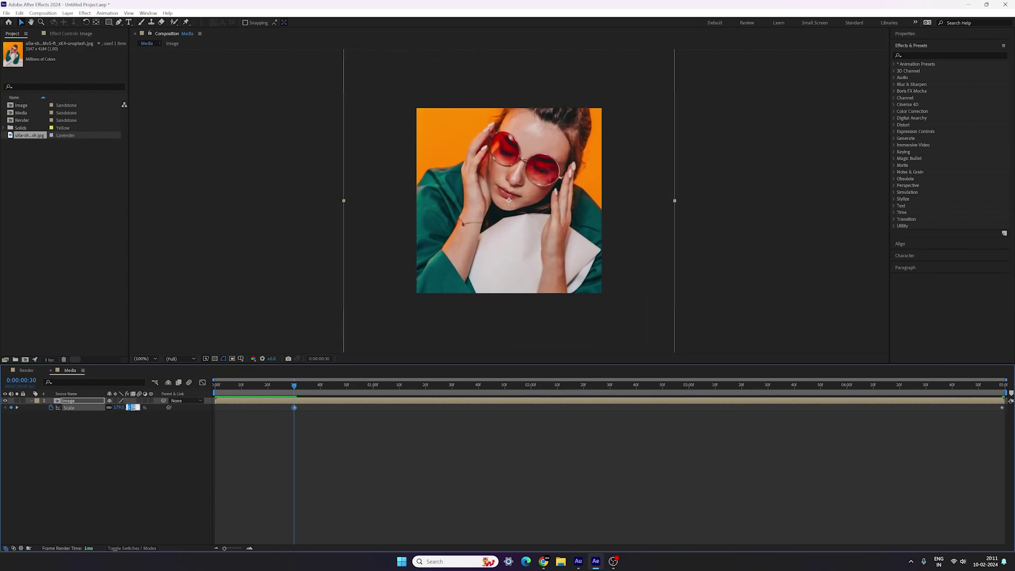
pyautogui.write('1')
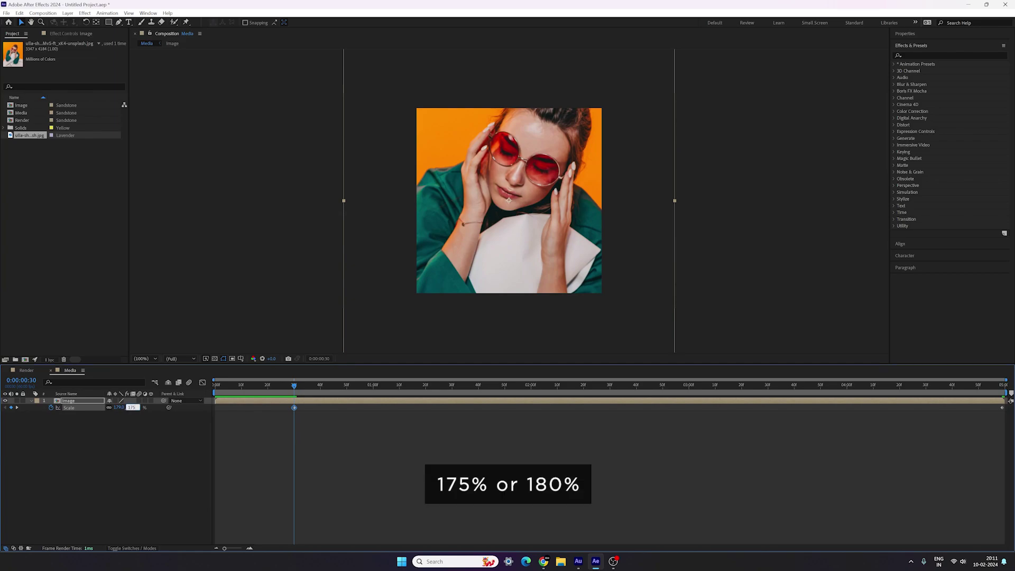
pyautogui.write('75')
pyautogui.press('Return')
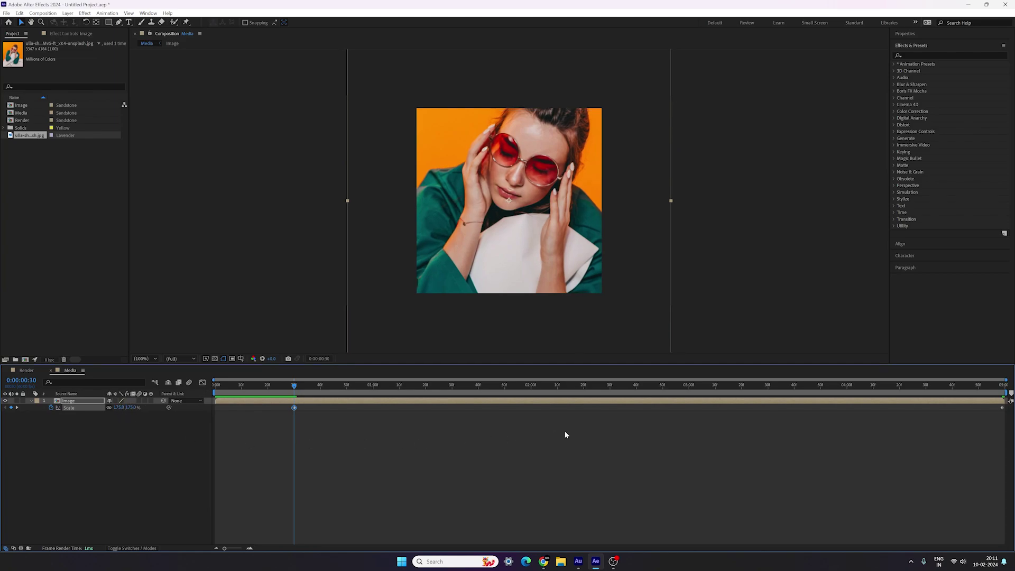
pyautogui.press('space')
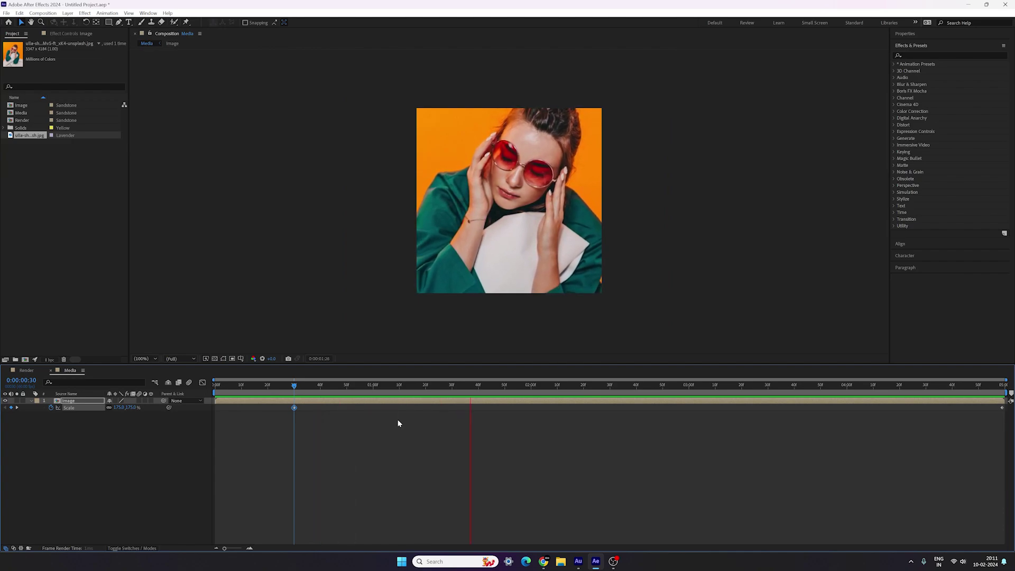
# Easy-ease both Scale keyframes of the Image layer, reshape their speed graph for a long slow ease-out, and preview the zoom.
pyautogui.moveTo(265, 405); pyautogui.dragTo(1007, 424)
pyautogui.press('F9')
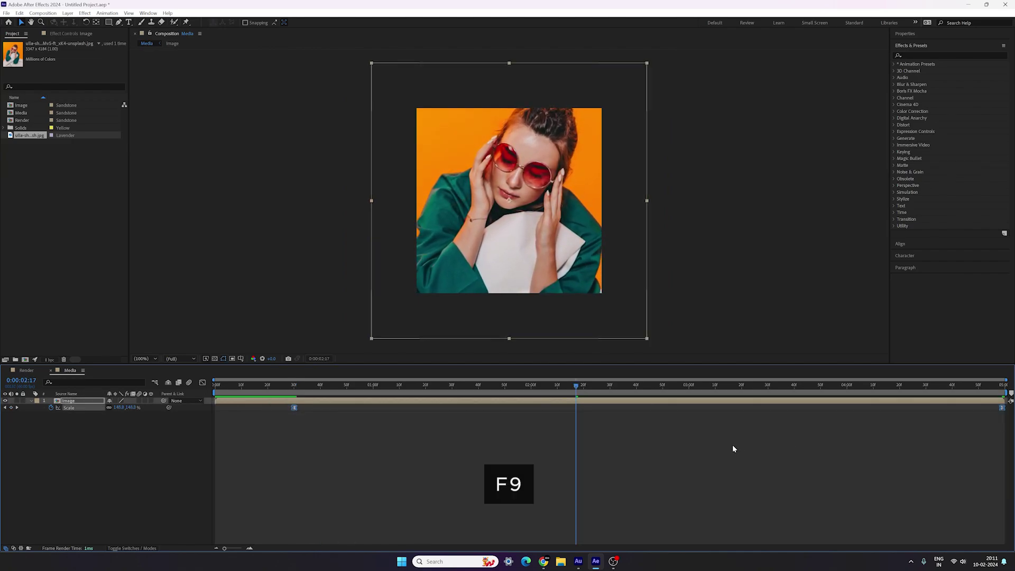
pyautogui.click(202, 382)
pyautogui.moveTo(907, 433); pyautogui.dragTo(1007, 399)
pyautogui.moveTo(880, 410); pyautogui.dragTo(569, 408)
pyautogui.hotkey('shift', 'F3')
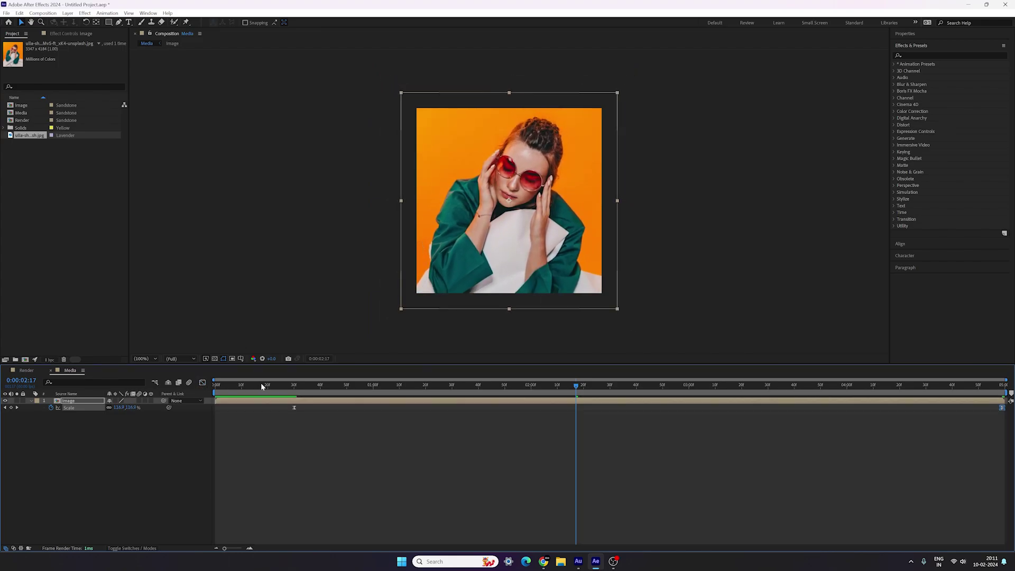
pyautogui.press('space')
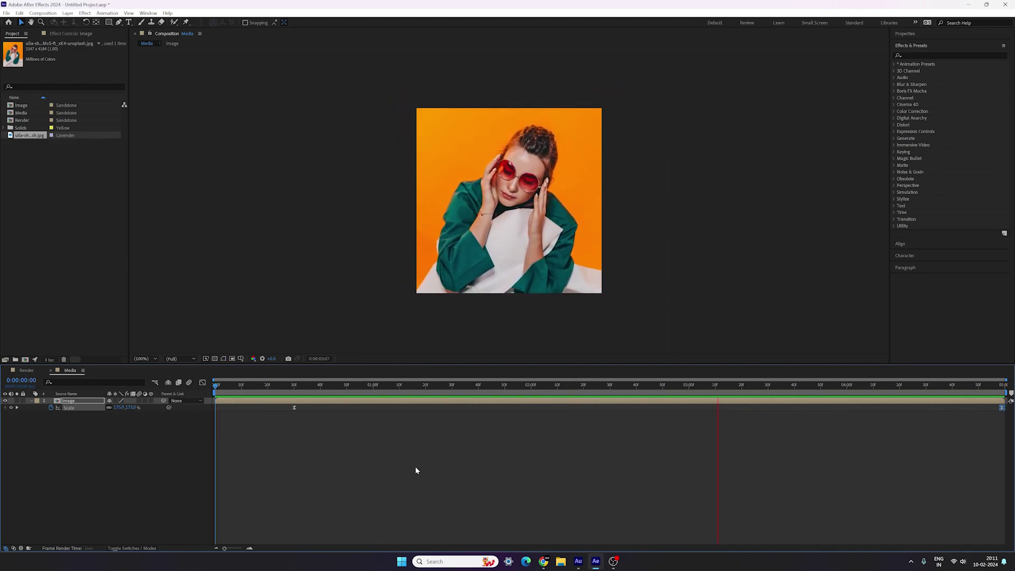
pyautogui.press('space')
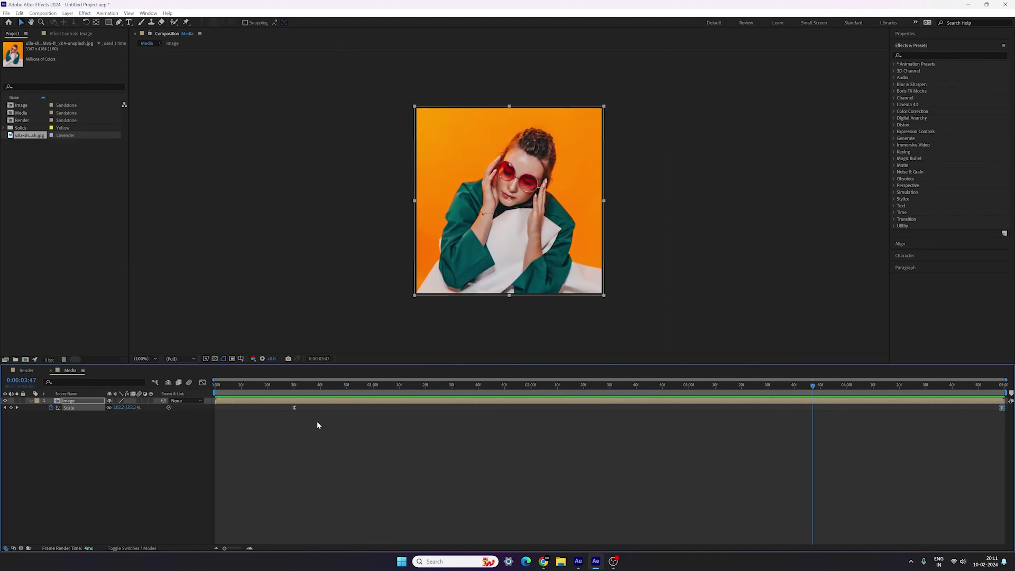
# Add the Media composition to the Render composition as the top layer, above White BG.
pyautogui.click(26, 371)
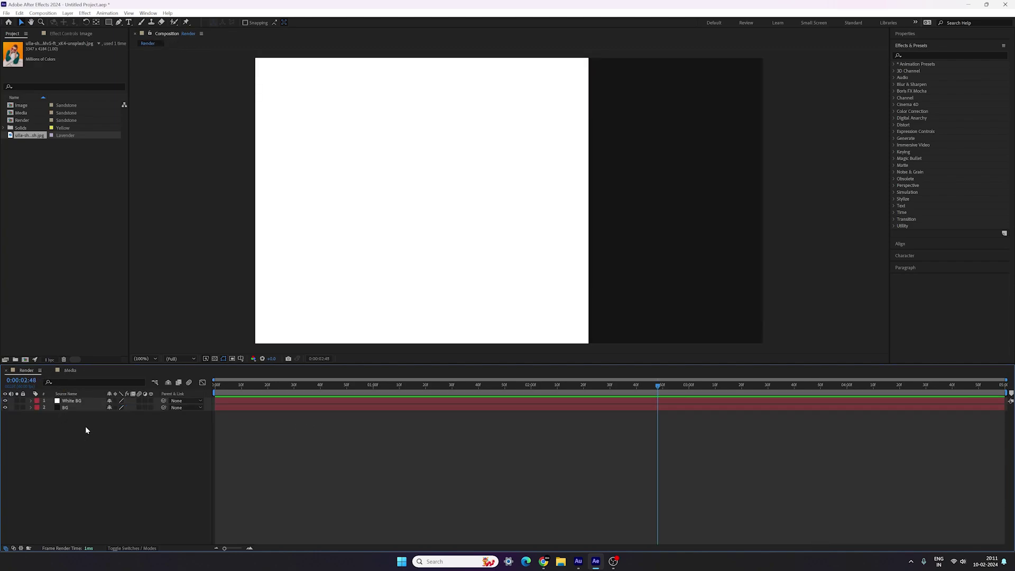
pyautogui.moveTo(24, 114); pyautogui.dragTo(83, 401)
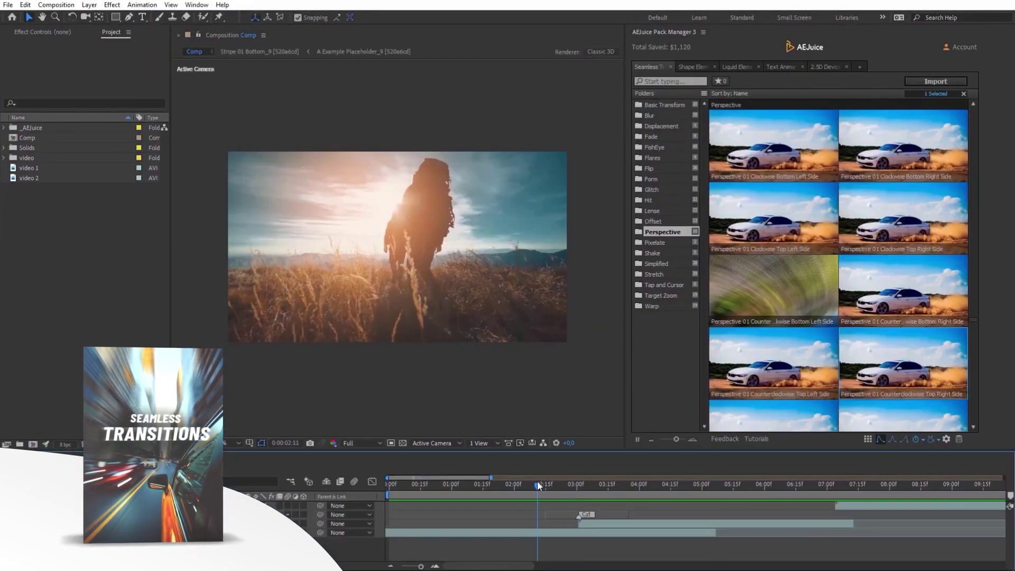
pyautogui.moveTo(539, 482); pyautogui.dragTo(590, 481)
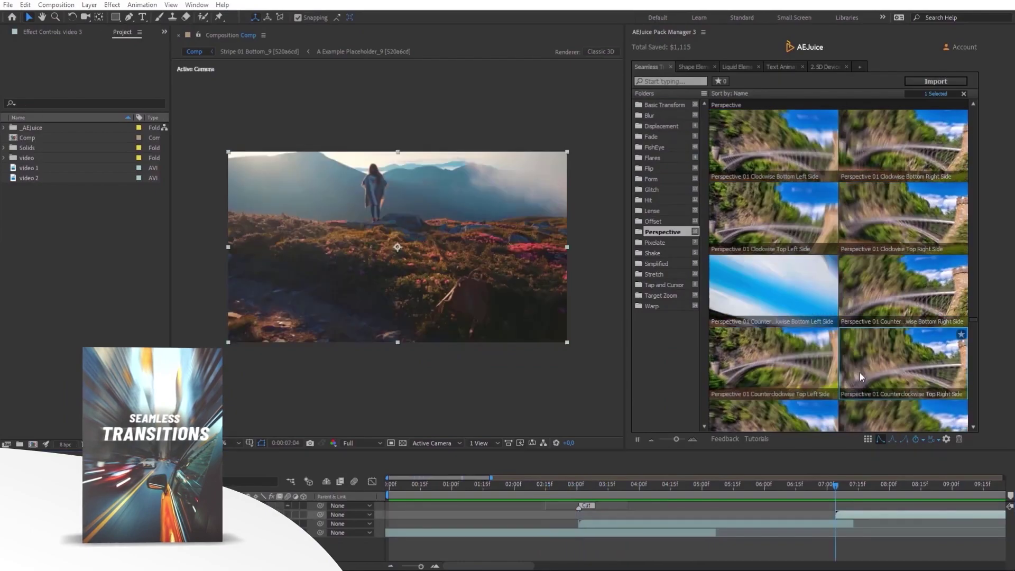
pyautogui.doubleClick(859, 372)
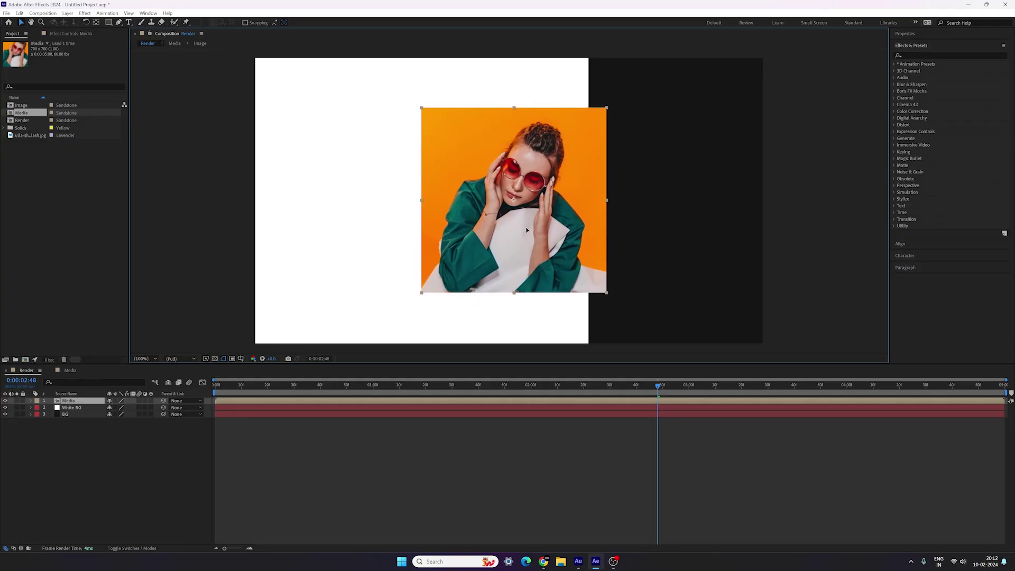
# Move the Media layer right at 0:00:02:48, centring it vertically in the frame and horizontally on the white background's right edge.
pyautogui.moveTo(537, 230); pyautogui.dragTo(599, 231)
pyautogui.press('Return')
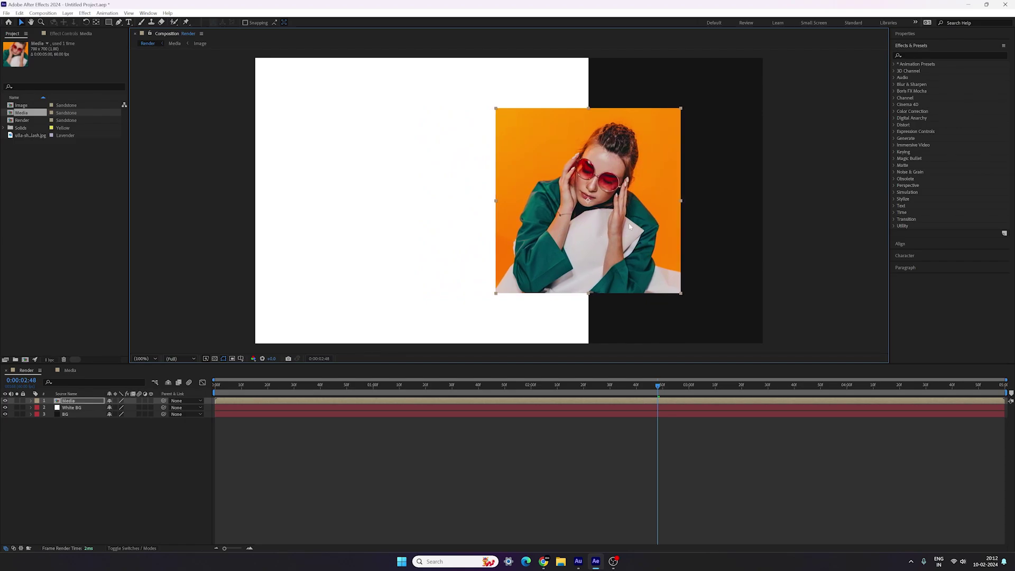
# Add a rectangular mask covering the whole Media layer.
pyautogui.doubleClick(77, 404)
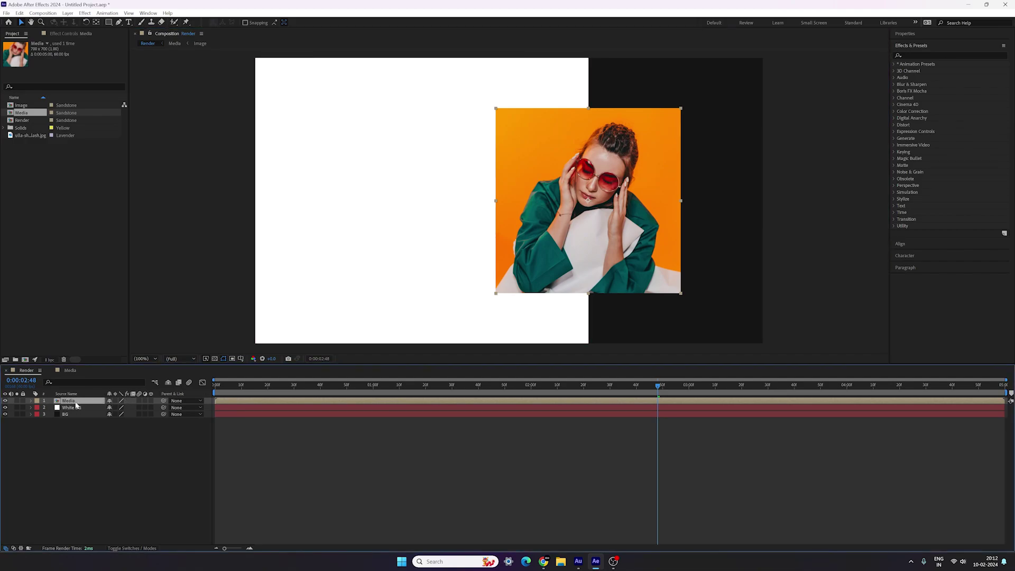
pyautogui.press('ctrl')
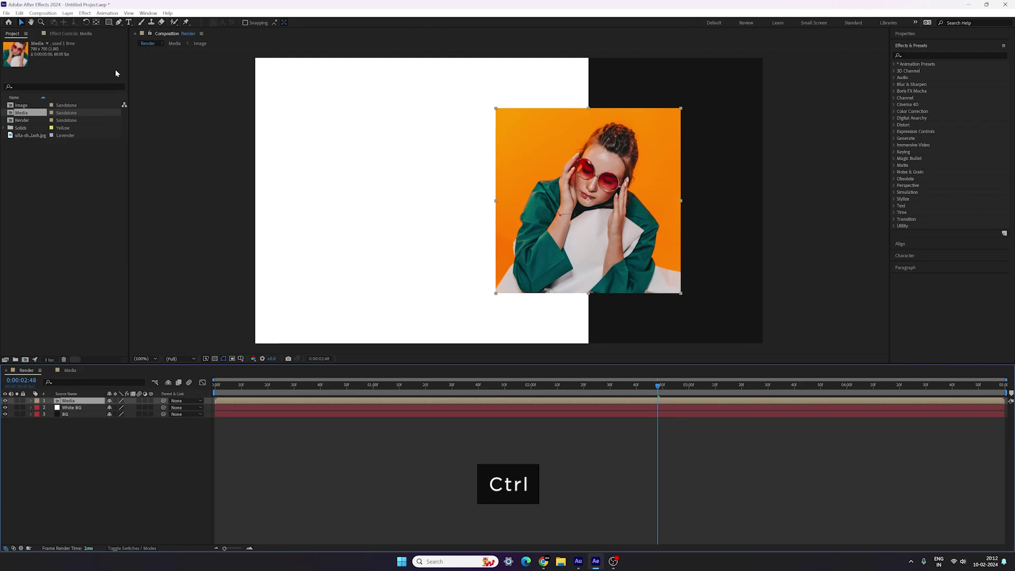
pyautogui.doubleClick(109, 23)
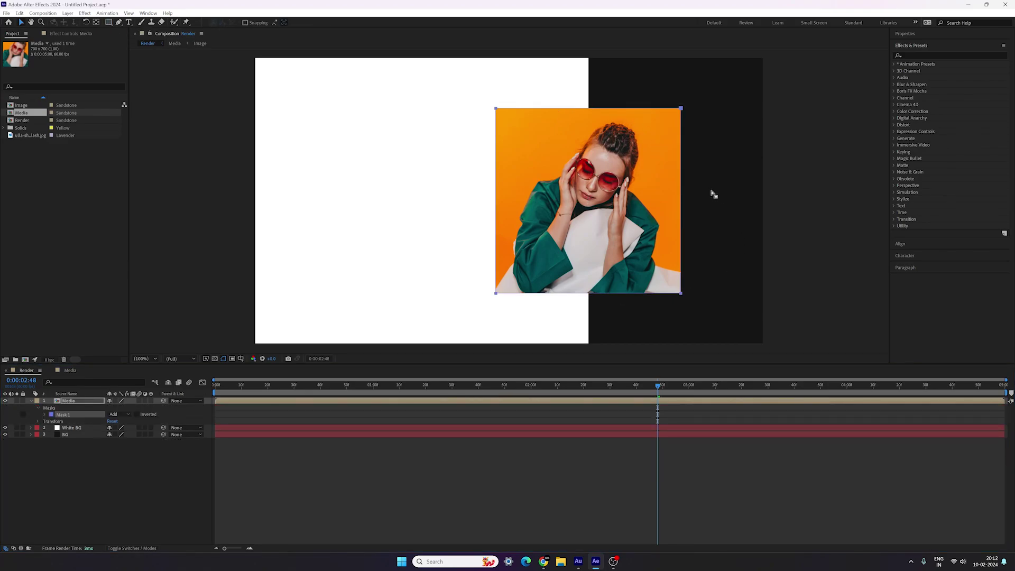
# Add a Mask Expansion keyframe of 0 pixels to the Media layer's Mask 1 at 0:00:02:00.
pyautogui.click(45, 414)
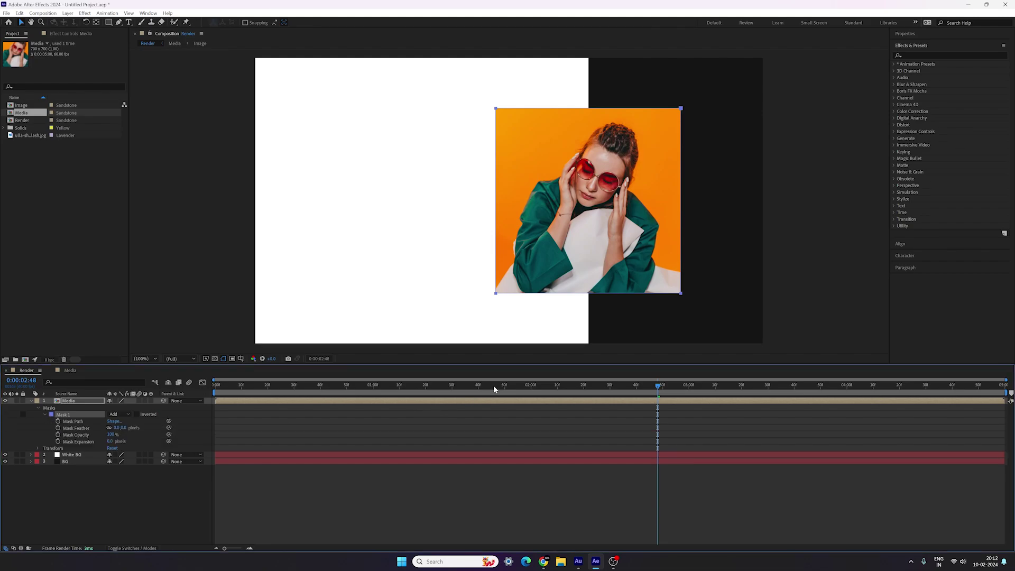
pyautogui.moveTo(494, 385); pyautogui.dragTo(531, 385)
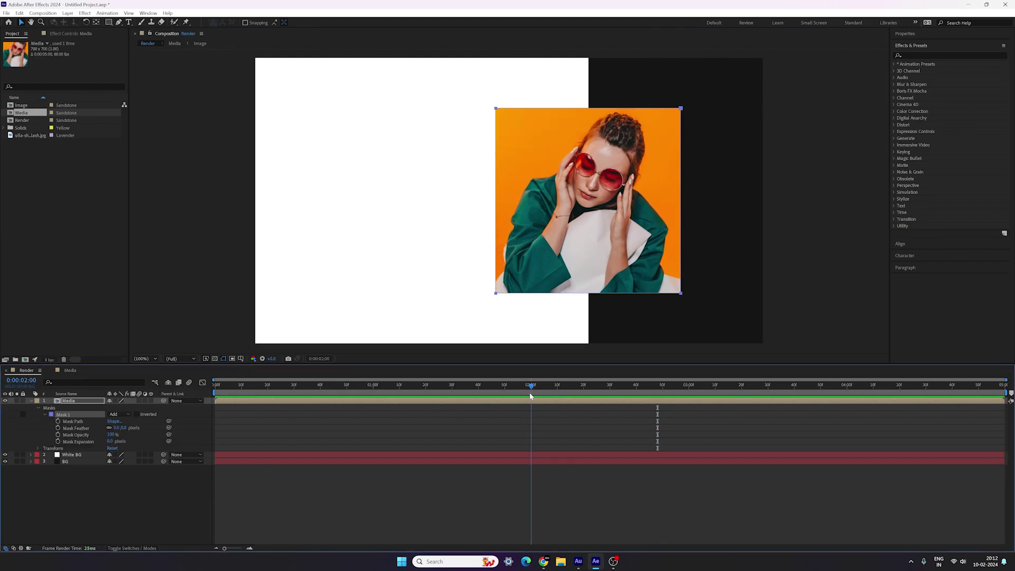
pyautogui.click(58, 442)
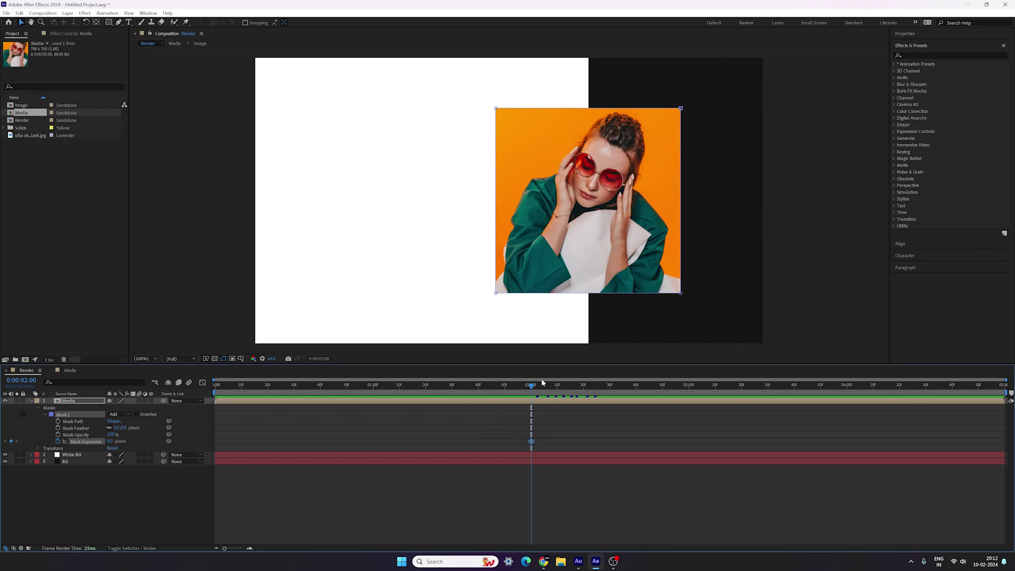
# Set the Media mask's expansion to -350 pixels at 0:00:00:30 and preview the reveal.
pyautogui.moveTo(318, 395); pyautogui.dragTo(294, 394)
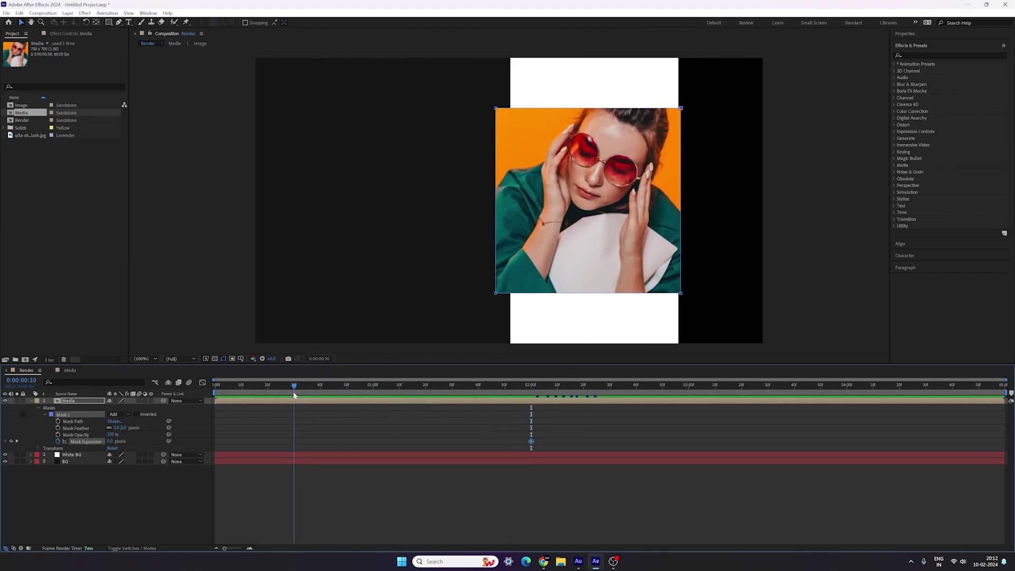
pyautogui.moveTo(109, 442); pyautogui.dragTo(59, 441)
pyautogui.click(113, 441)
pyautogui.write('-300')
pyautogui.press('Return')
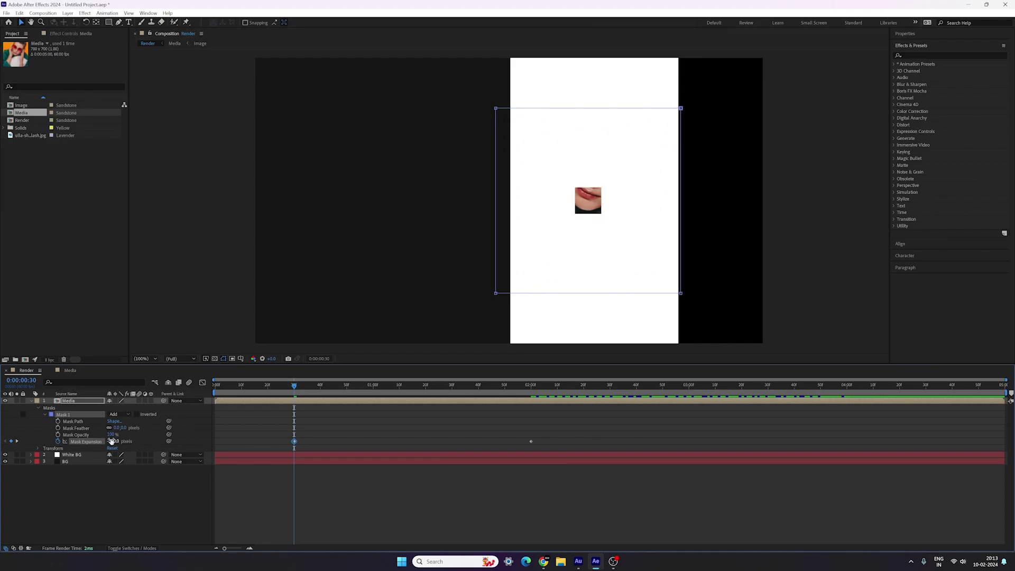
pyautogui.write('-350')
pyautogui.press('Return')
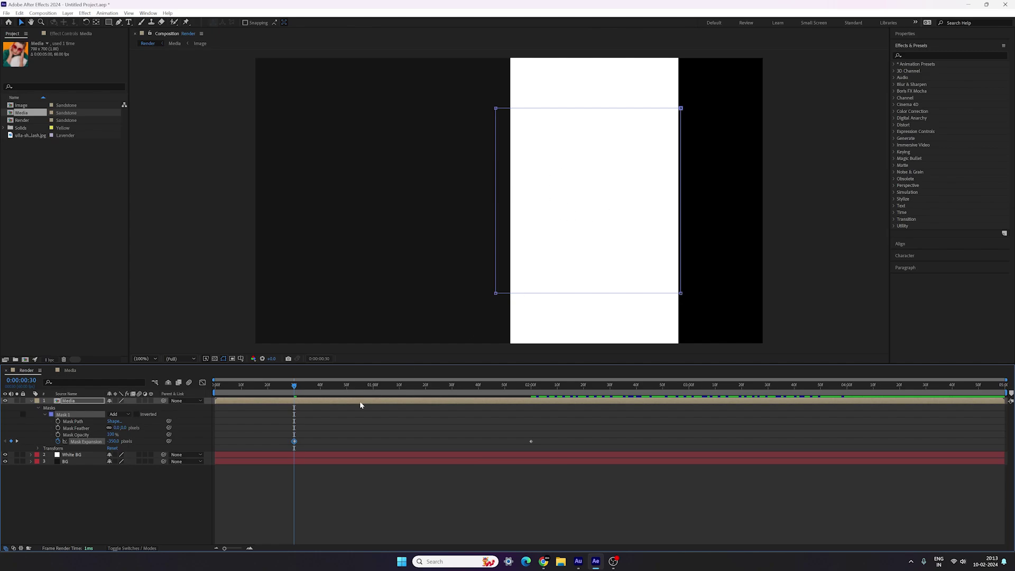
pyautogui.press('space')
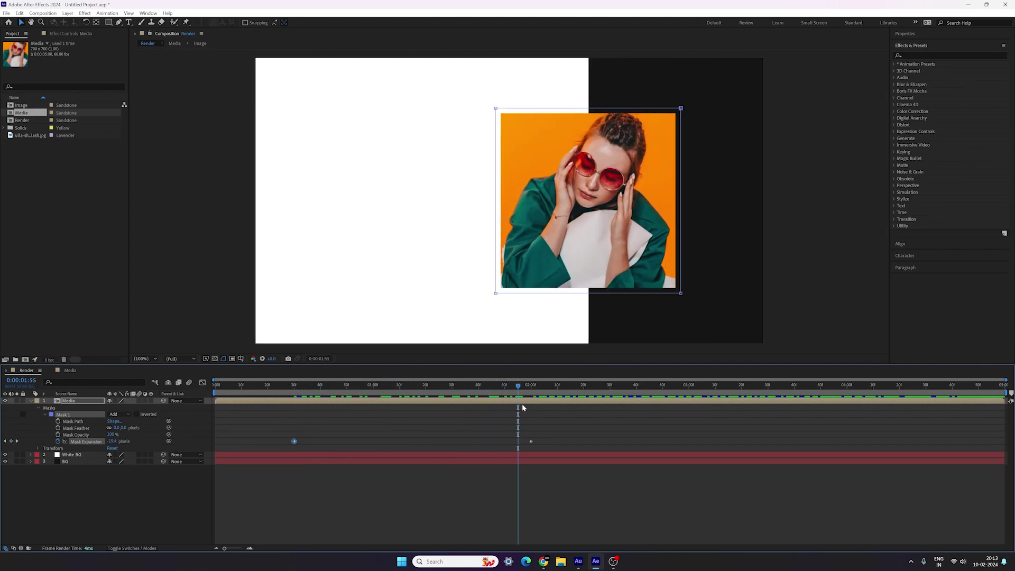
# Easy-ease both Mask Expansion keyframes, reshape their speed graph for an early peak and long ease-out, and preview the reveal.
pyautogui.moveTo(564, 432); pyautogui.dragTo(275, 448)
pyautogui.press('F9')
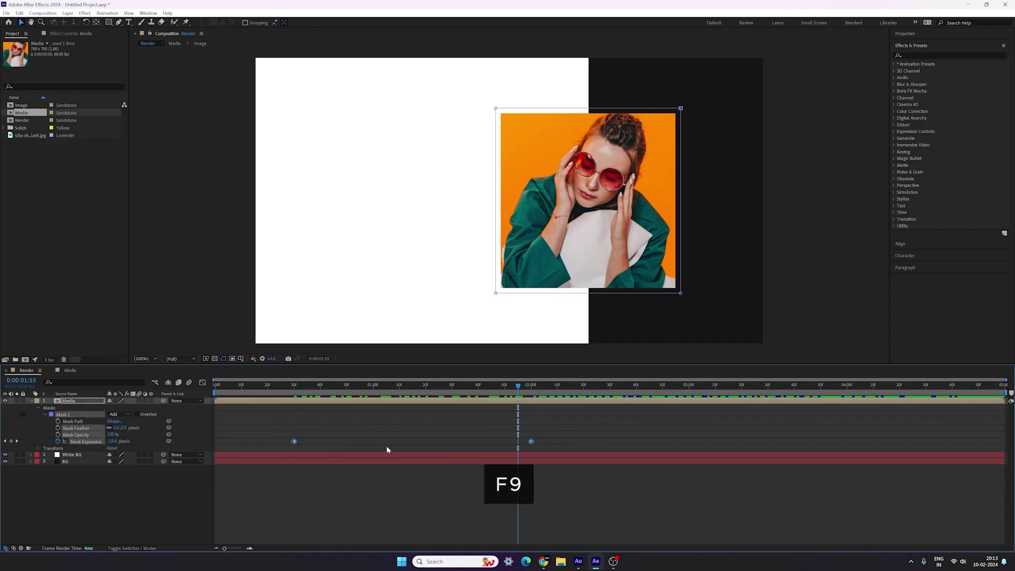
pyautogui.click(203, 383)
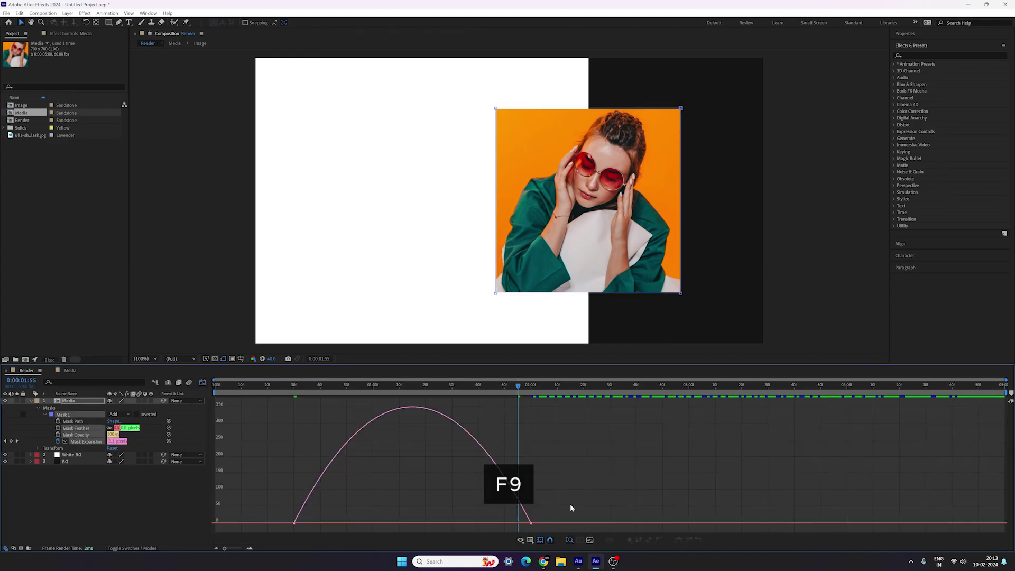
pyautogui.moveTo(505, 532); pyautogui.dragTo(376, 508)
pyautogui.click(285, 385)
pyautogui.press('space')
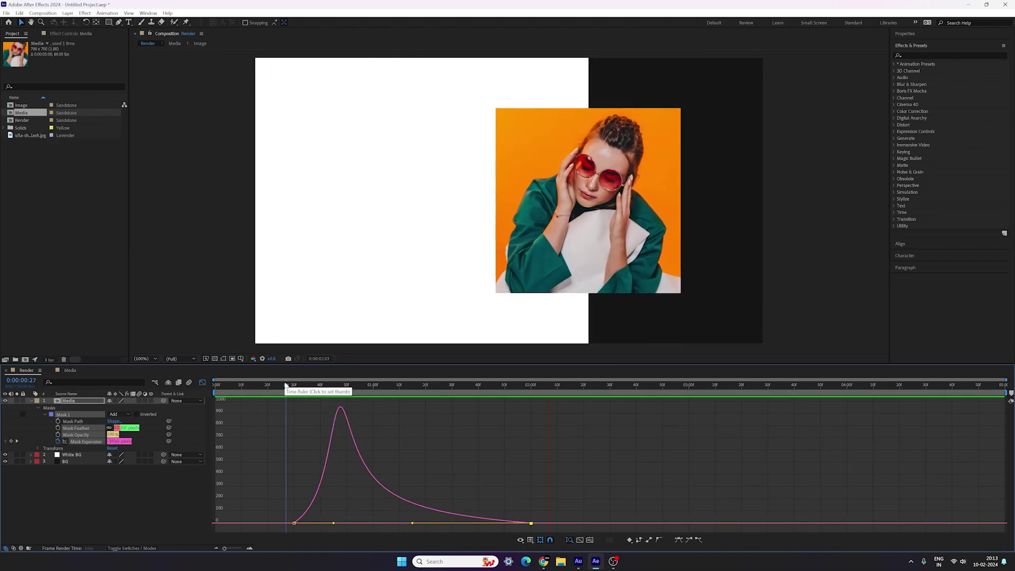
pyautogui.press('space')
pyautogui.click(203, 383)
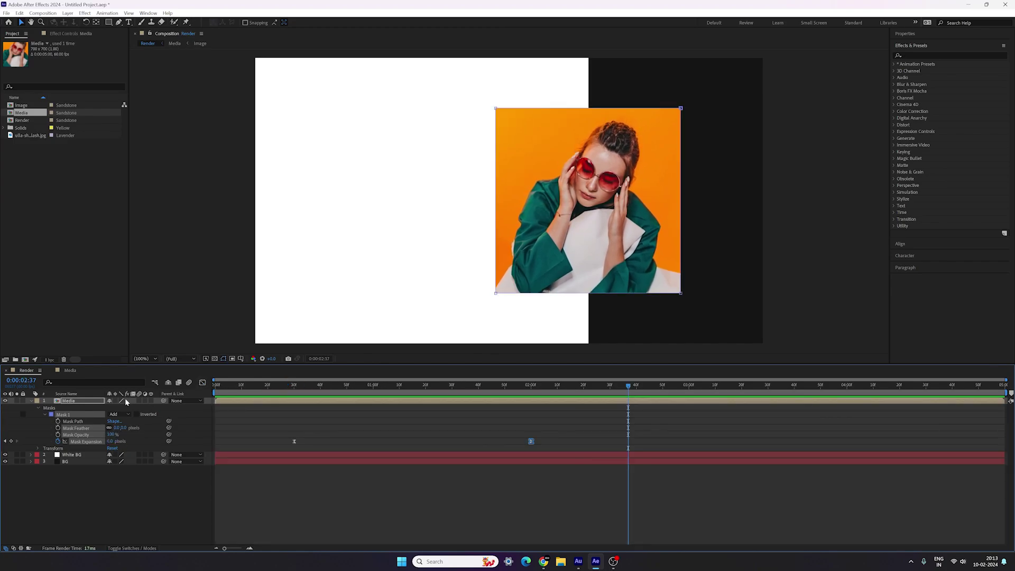
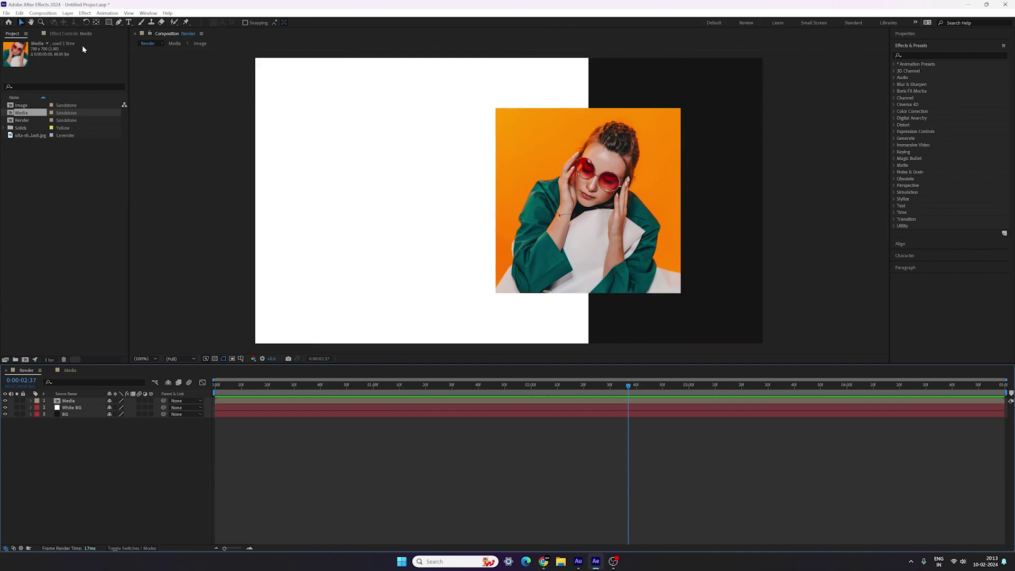
# Set up the Rectangle tool with a solid white (FFFFFF) fill at 100% opacity and no stroke.
pyautogui.click(109, 23)
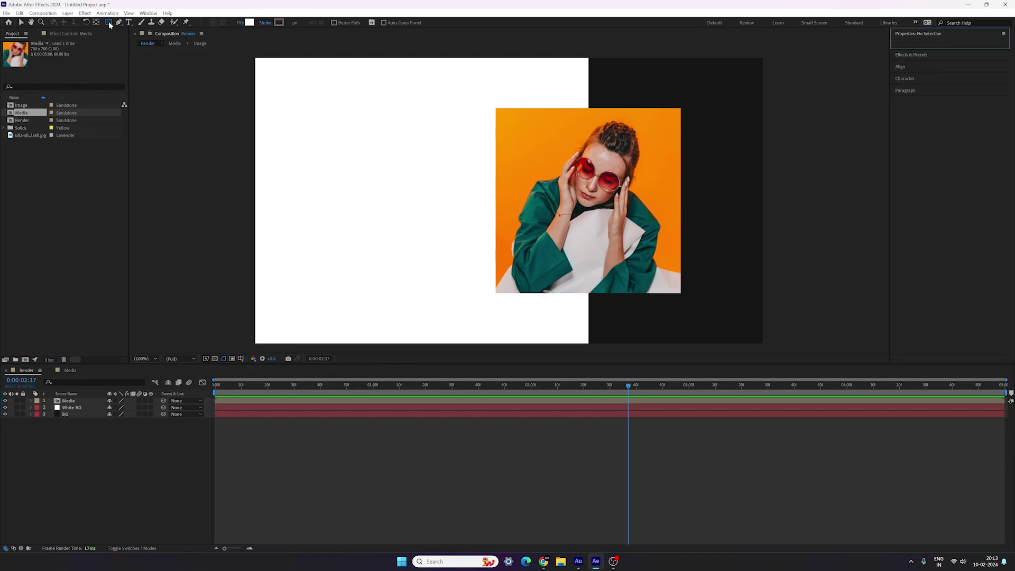
pyautogui.click(241, 23)
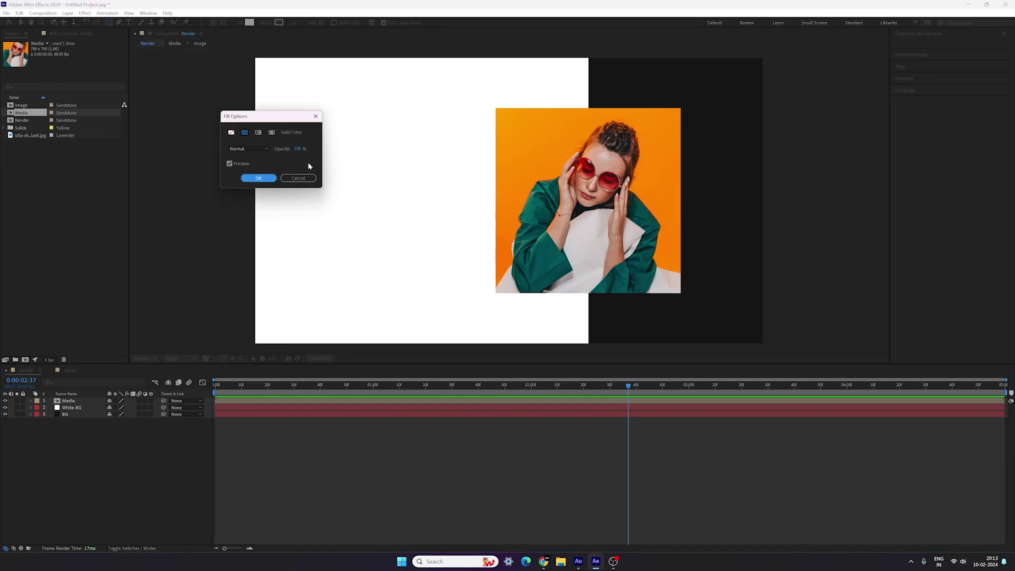
pyautogui.click(258, 177)
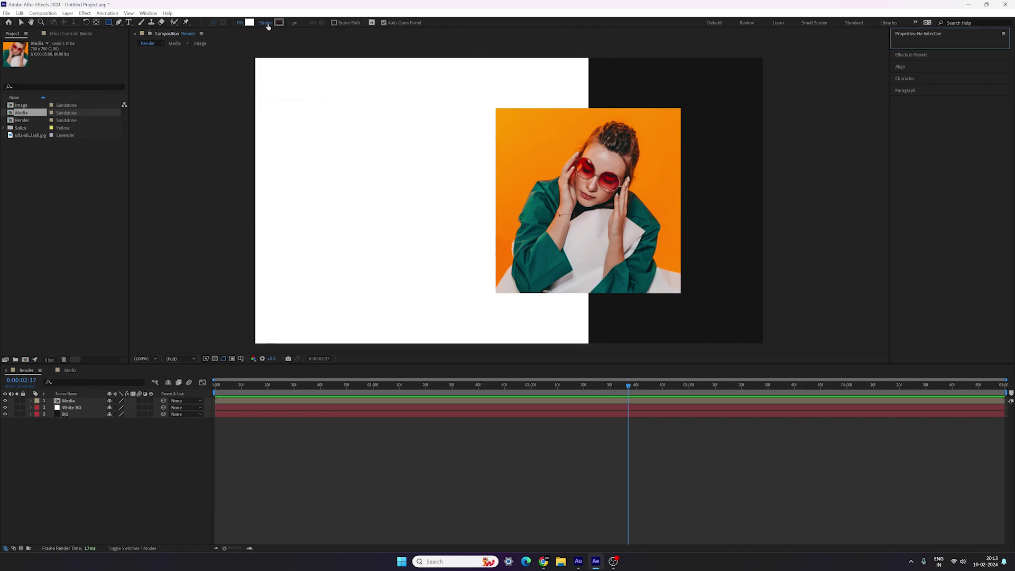
pyautogui.click(266, 23)
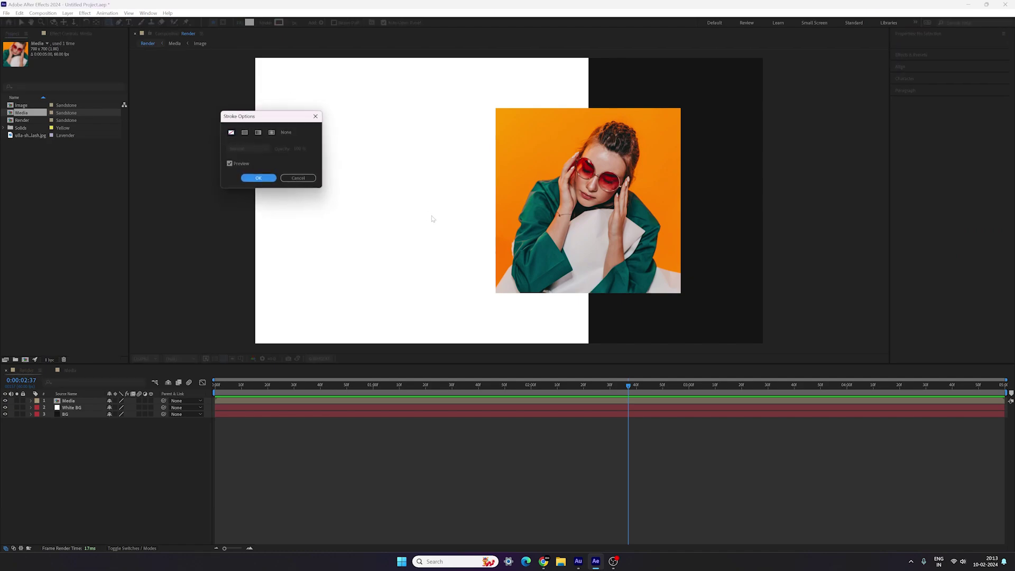
pyautogui.click(259, 177)
pyautogui.click(249, 22)
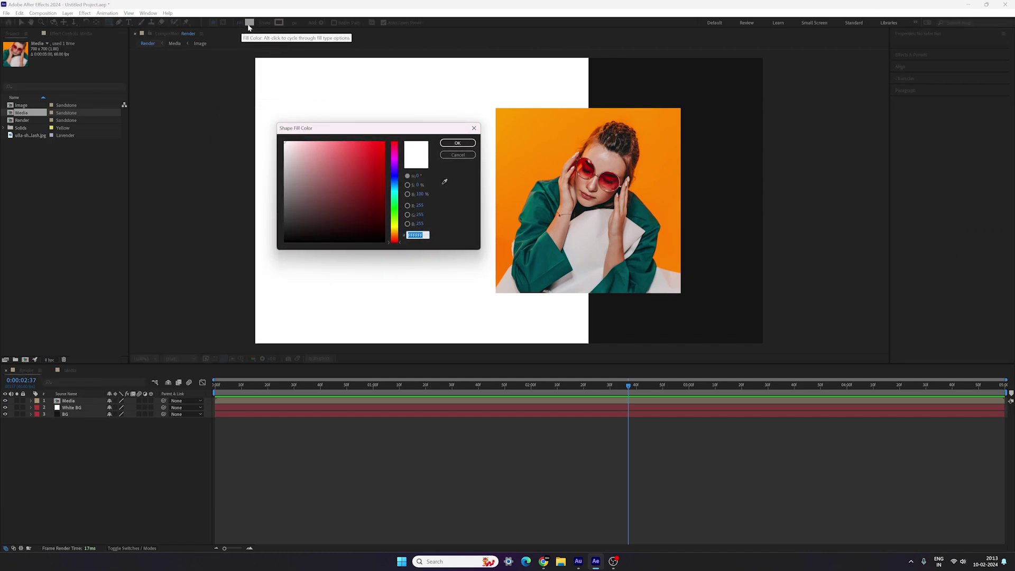
pyautogui.click(299, 173)
pyautogui.moveTo(290, 168); pyautogui.dragTo(254, 134)
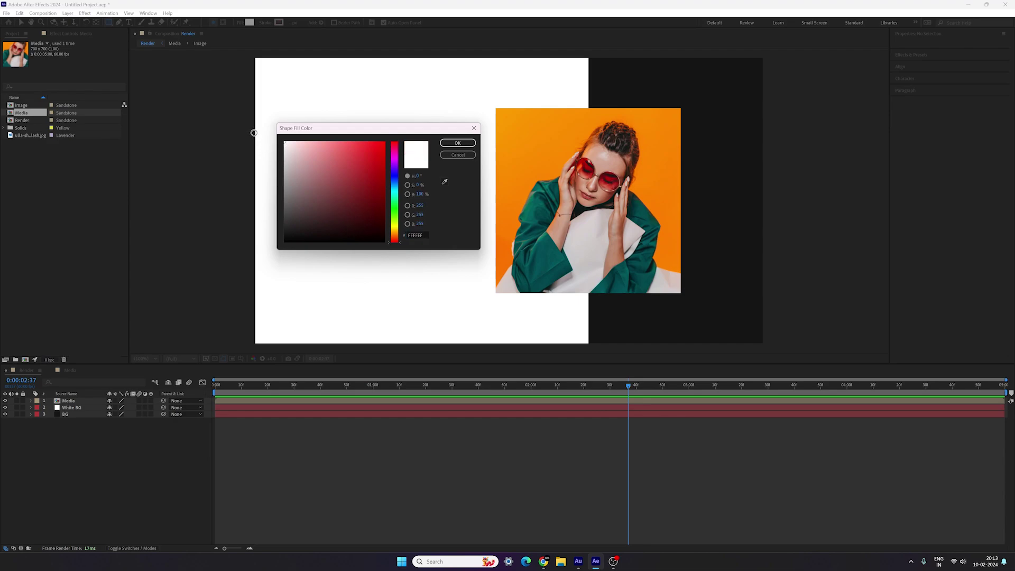
pyautogui.click(458, 143)
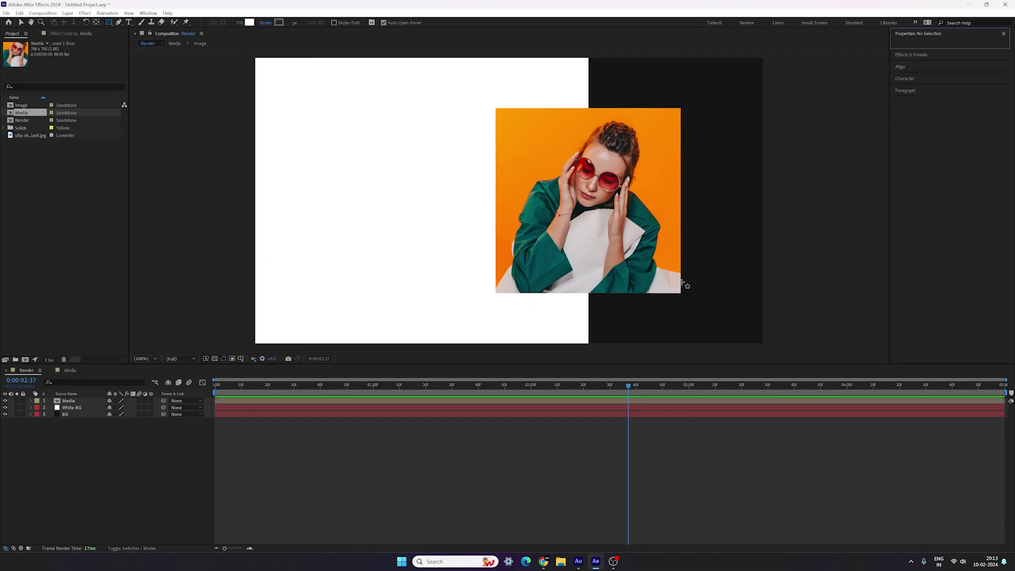
# Draw a square about 189 px wide over the portrait's lower-right corner and set its size to 190 by 190.
pyautogui.moveTo(649, 266)
pyautogui.mouseDown()
pyautogui.moveTo(708, 321)
pyautogui.moveTo(700, 308)
pyautogui.mouseUp()
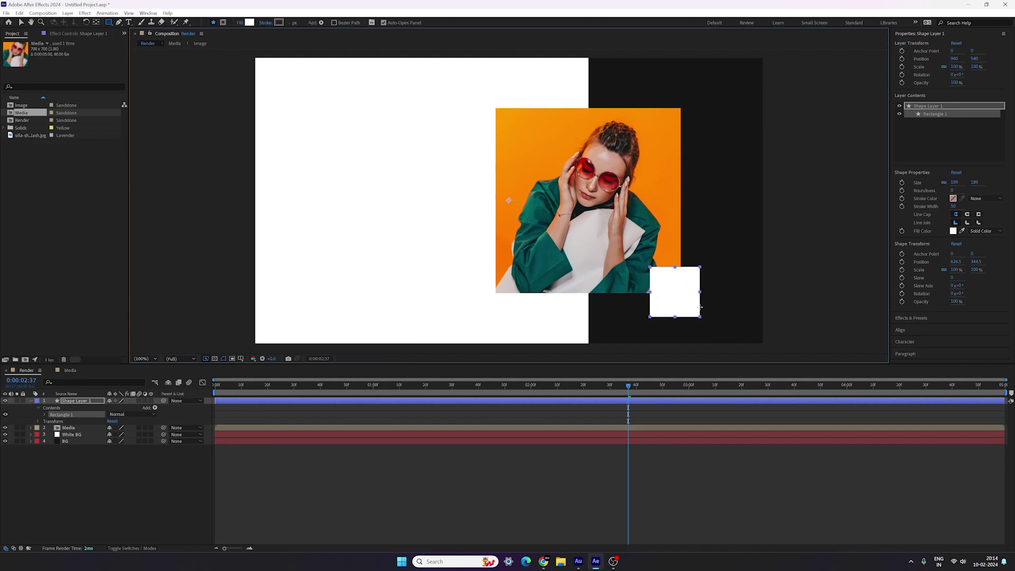
pyautogui.click(45, 414)
pyautogui.click(51, 421)
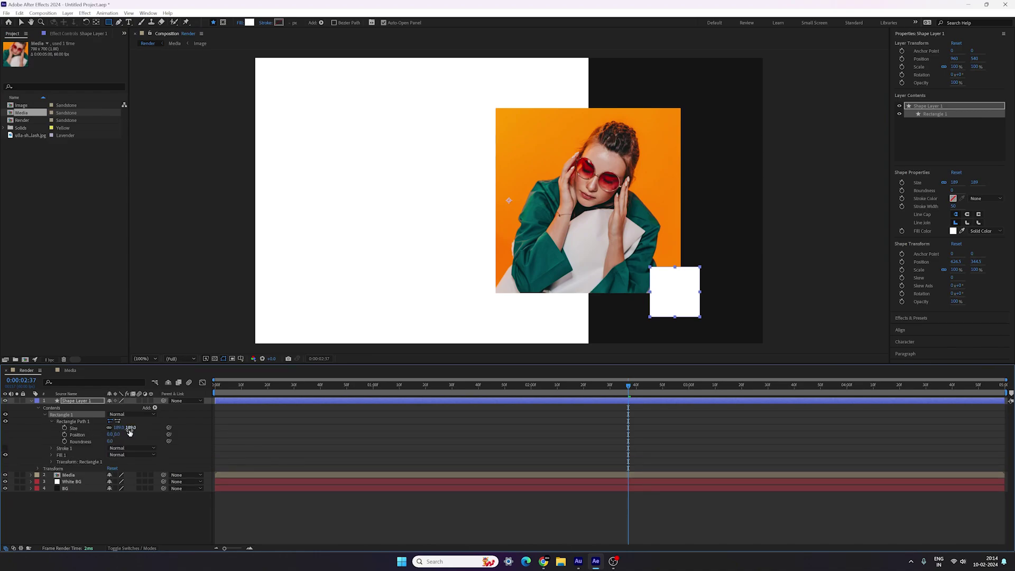
pyautogui.click(131, 428)
pyautogui.write('1')
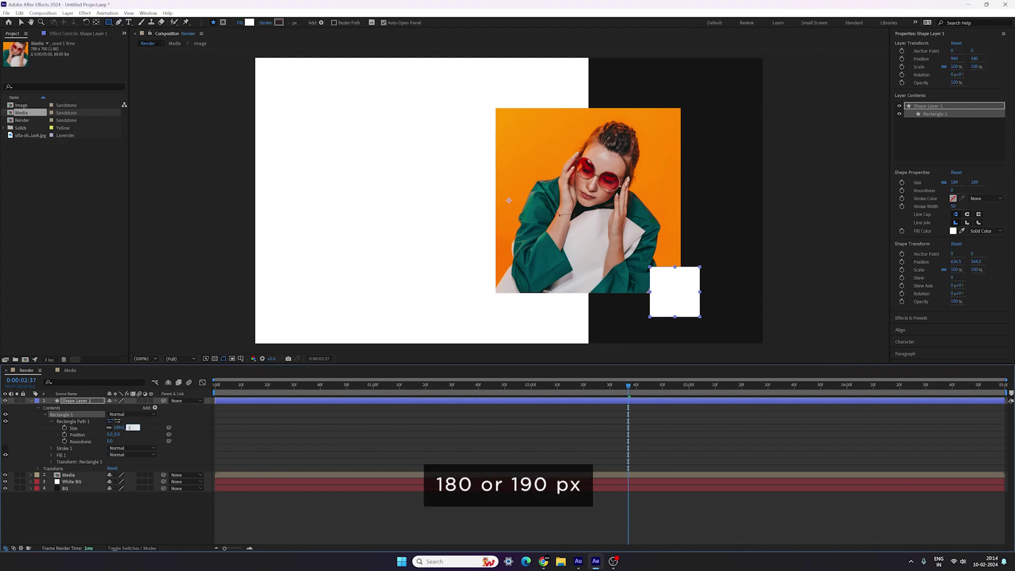
pyautogui.write('90')
pyautogui.press('Return')
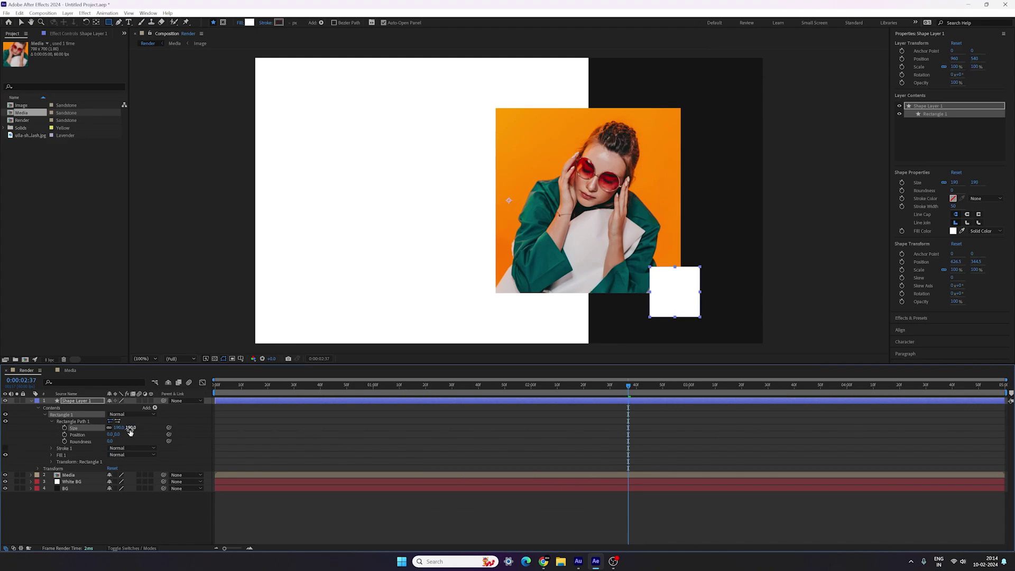
pyautogui.click(31, 401)
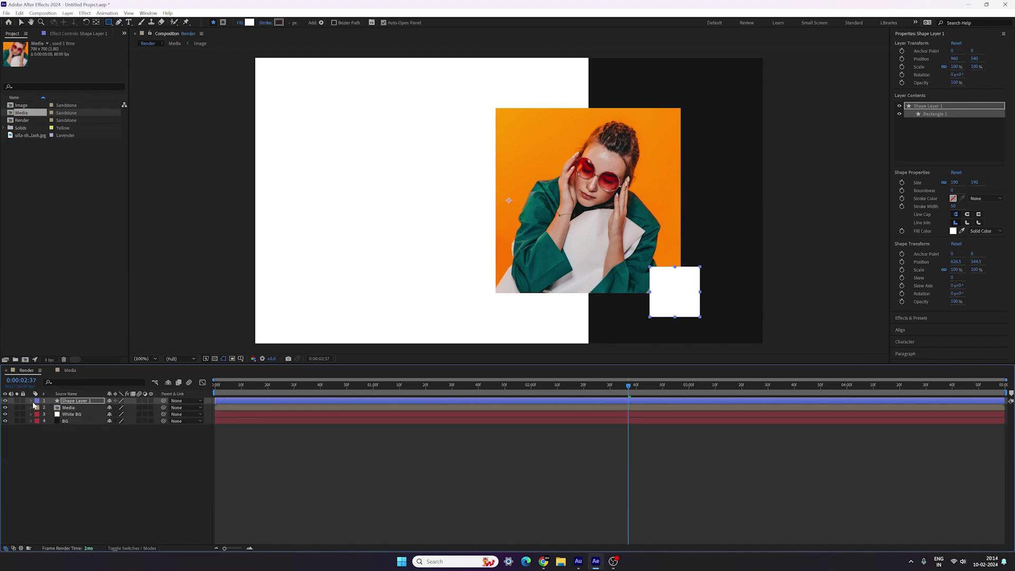
# Centre Shape Layer 1's anchor point on the white square and shift the square slightly right to about X 1607.5.
pyautogui.click(60, 402)
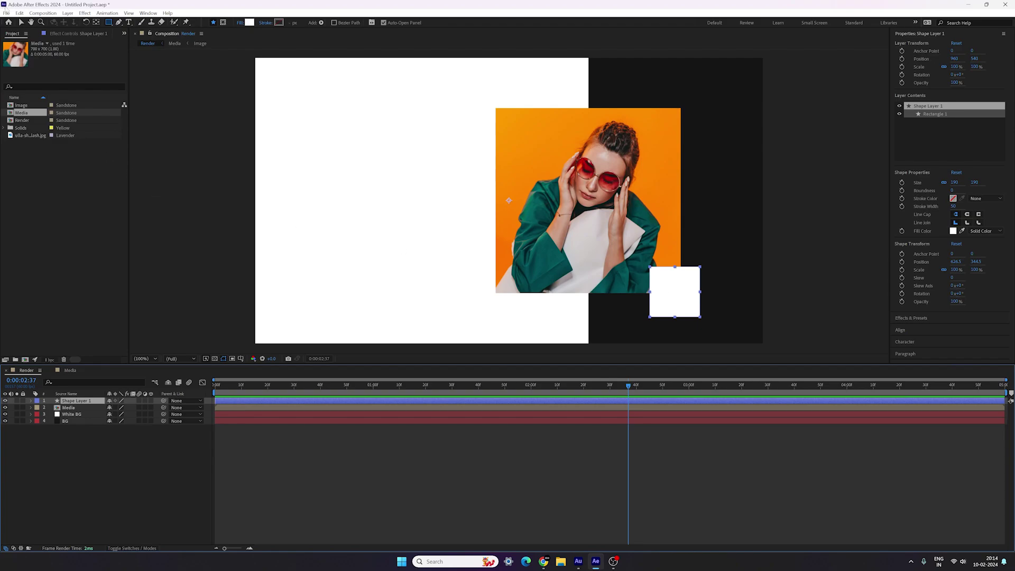
pyautogui.press('v')
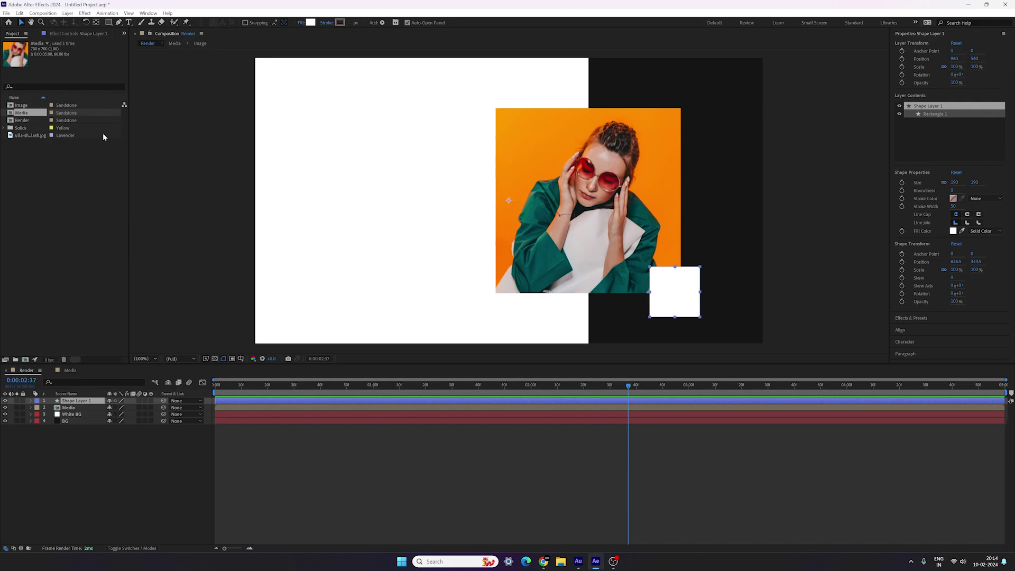
pyautogui.click(96, 22)
pyautogui.hotkey('ctrl', 'alt', 'Home')
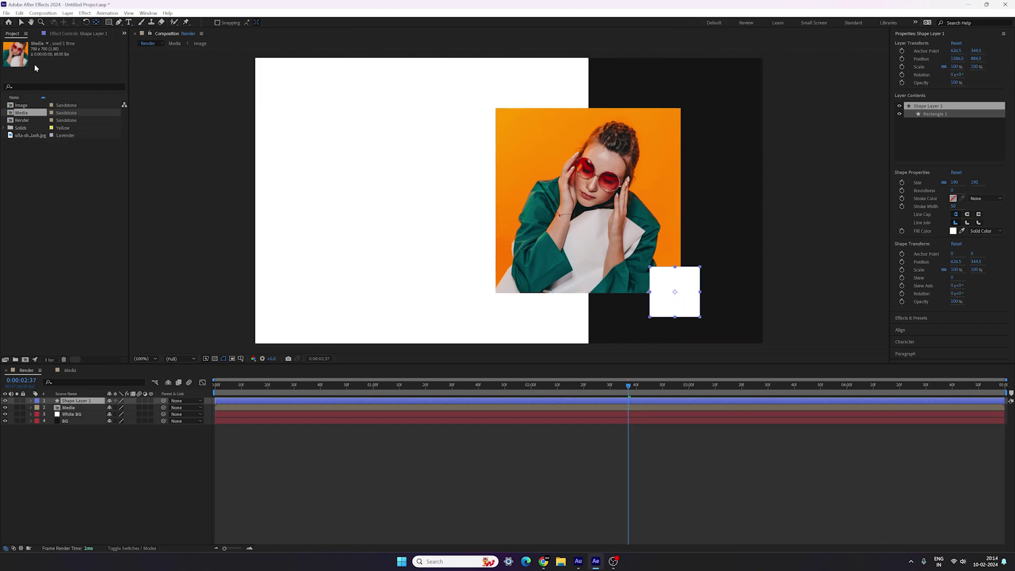
pyautogui.click(22, 23)
pyautogui.moveTo(685, 286); pyautogui.dragTo(695, 294)
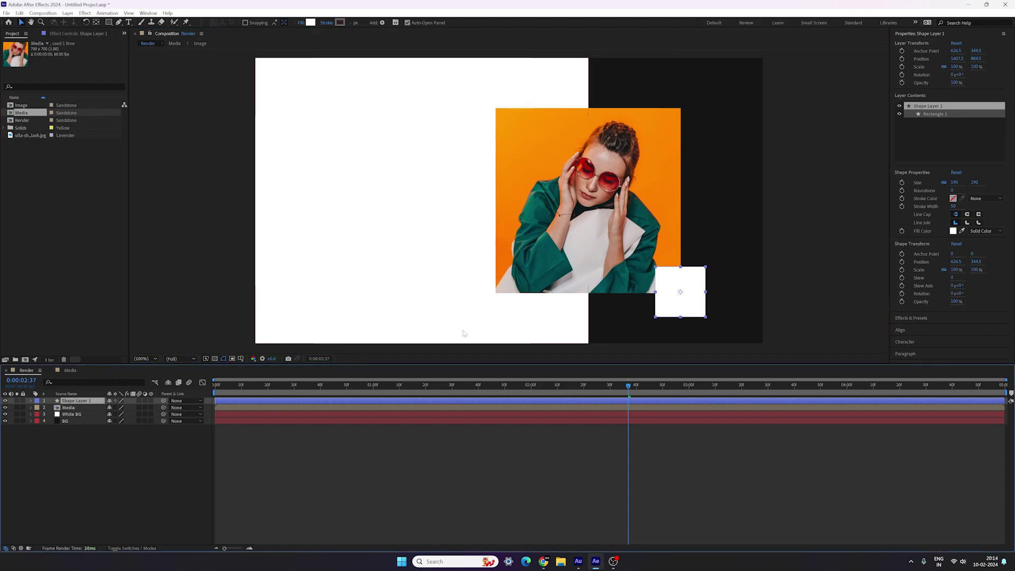
# Find the Venetian Blinds transition effect and apply it to the white square on Shape Layer 1.
pyautogui.click(911, 319)
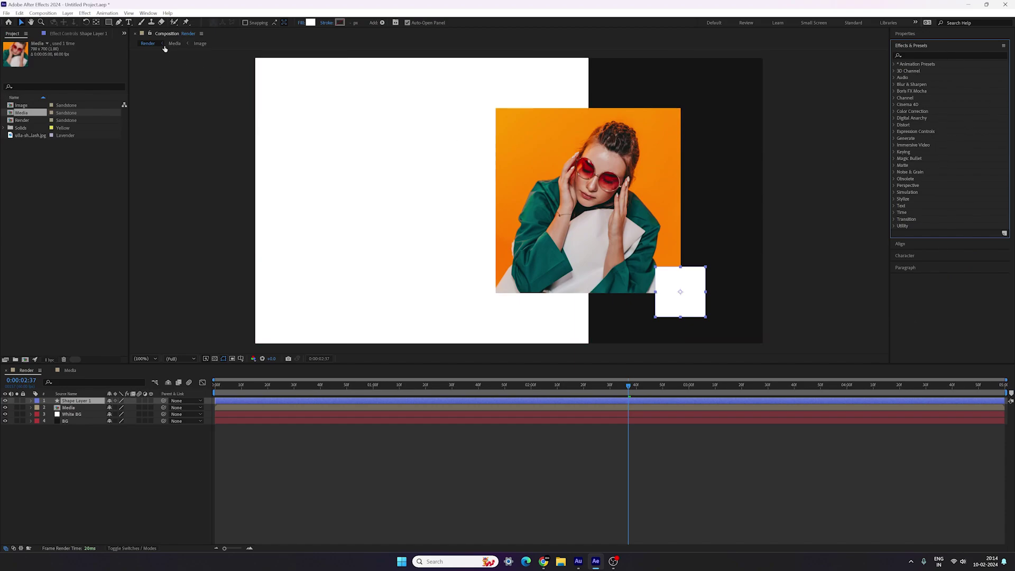
pyautogui.click(148, 12)
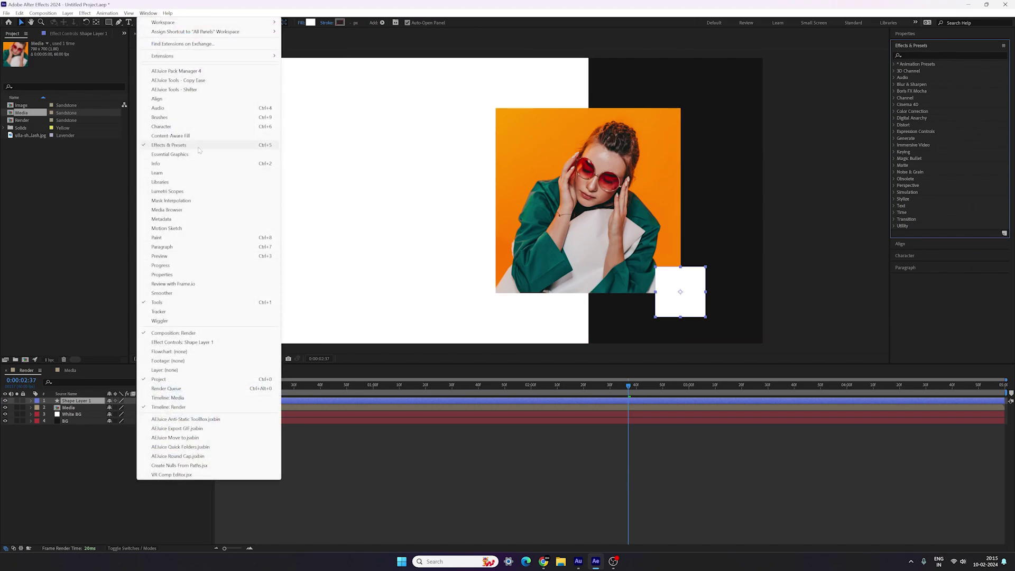
pyautogui.click(165, 146)
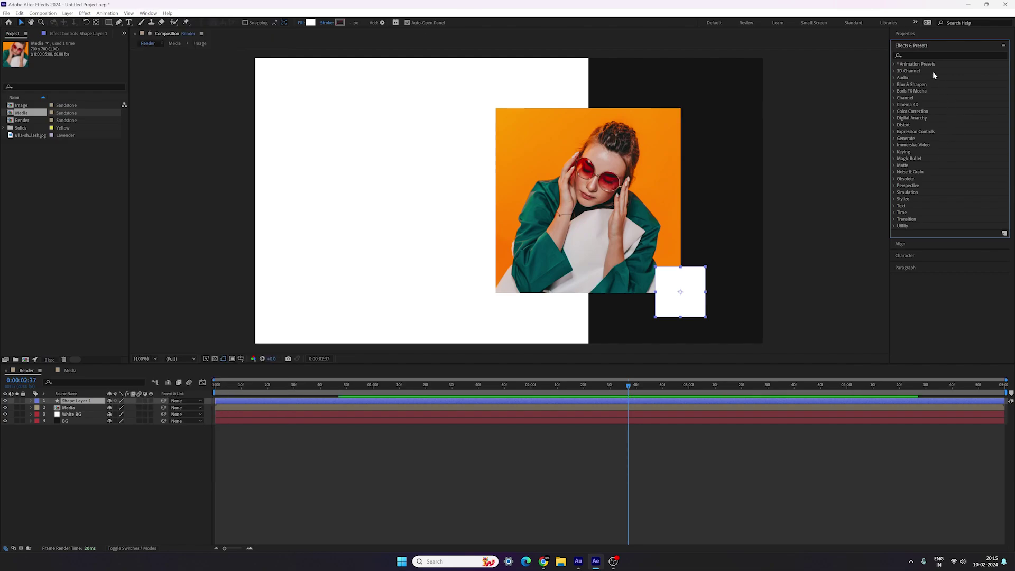
pyautogui.click(934, 55)
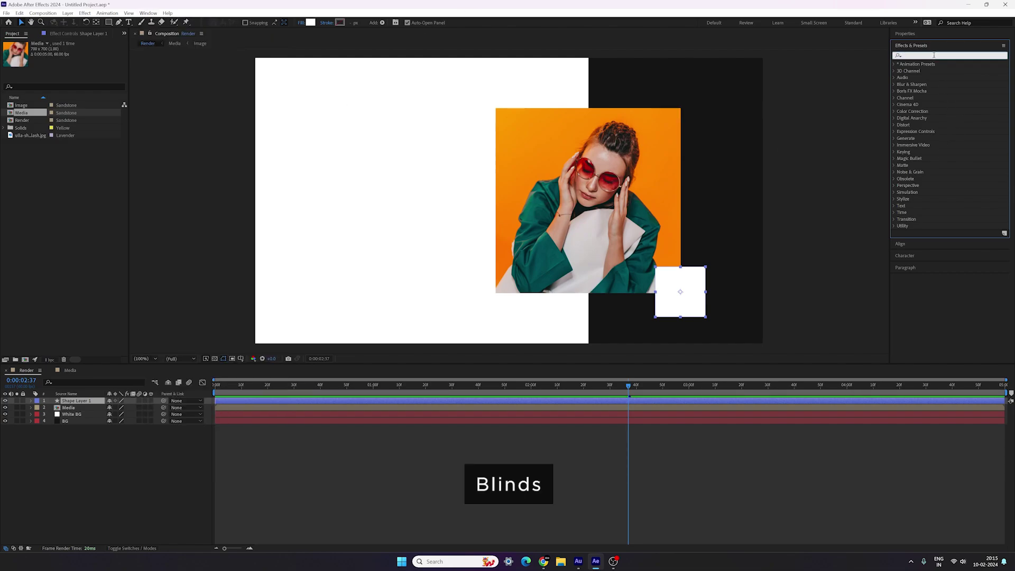
pyautogui.write('bli')
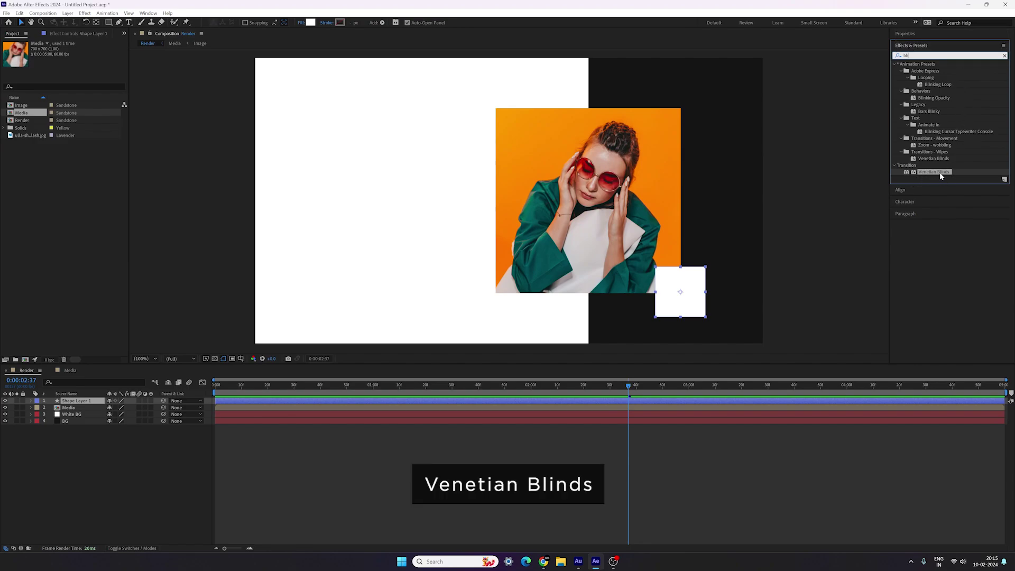
pyautogui.moveTo(933, 174); pyautogui.dragTo(692, 285)
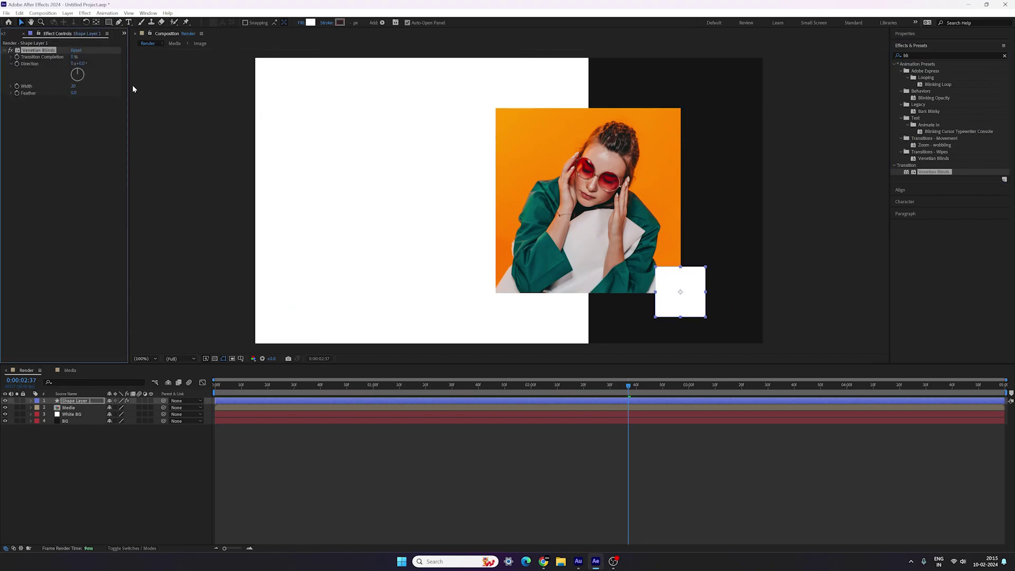
# Set the Venetian Blinds effect on Shape Layer 1 to 85% transition completion, 218° direction and a width of 18.
pyautogui.click(73, 57)
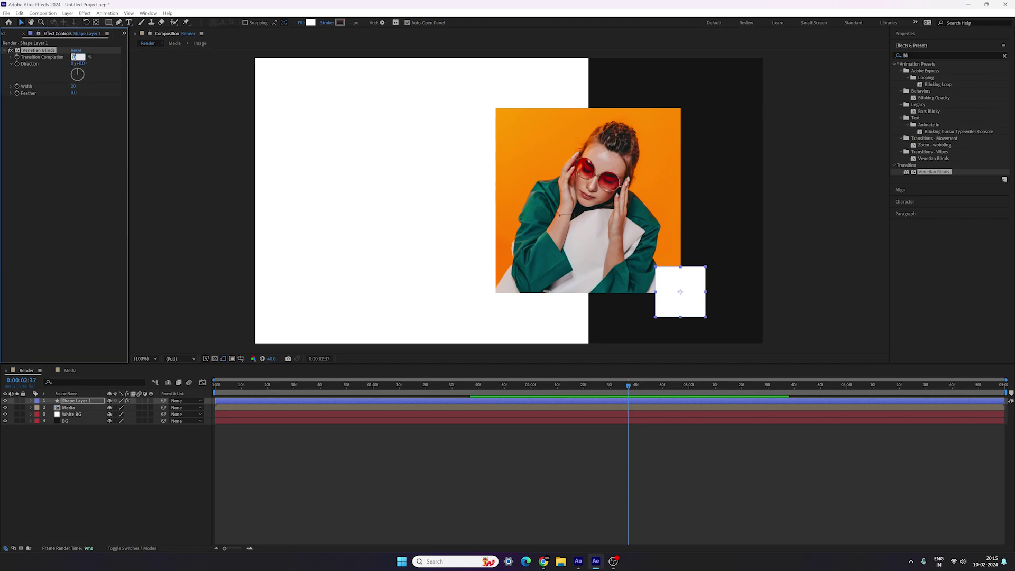
pyautogui.write('85')
pyautogui.press('Return')
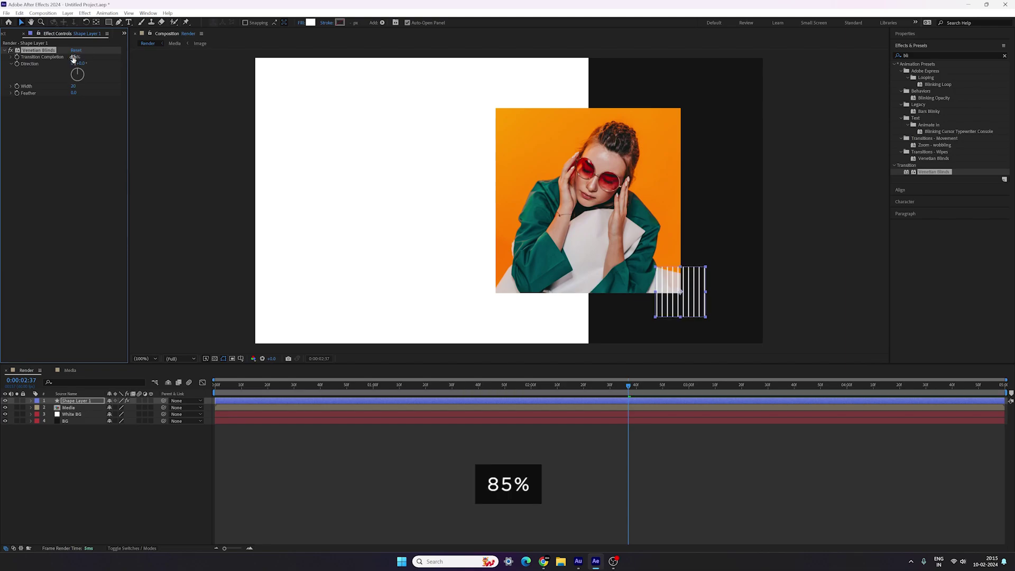
pyautogui.click(81, 64)
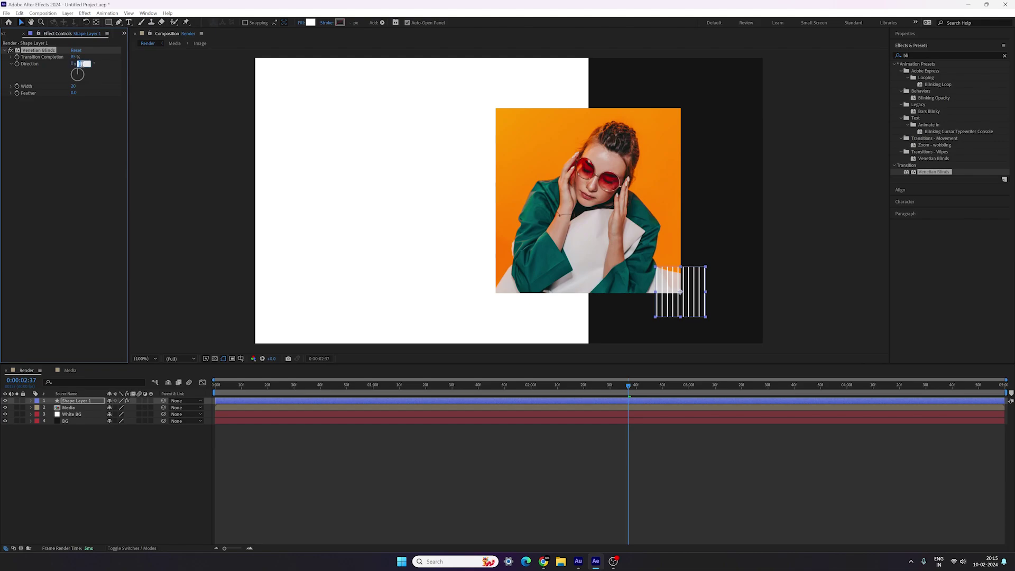
pyautogui.write('218')
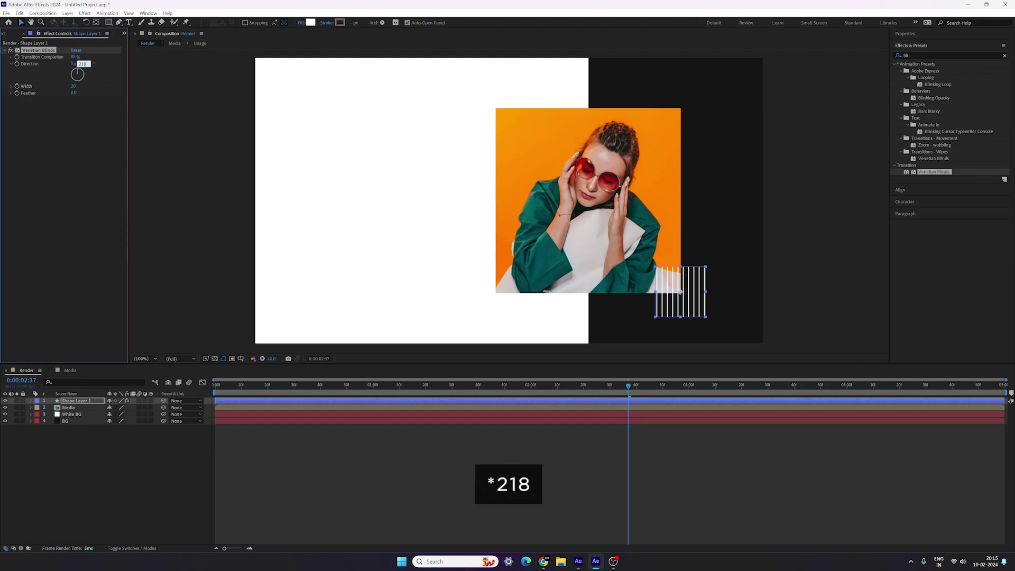
pyautogui.press('Return')
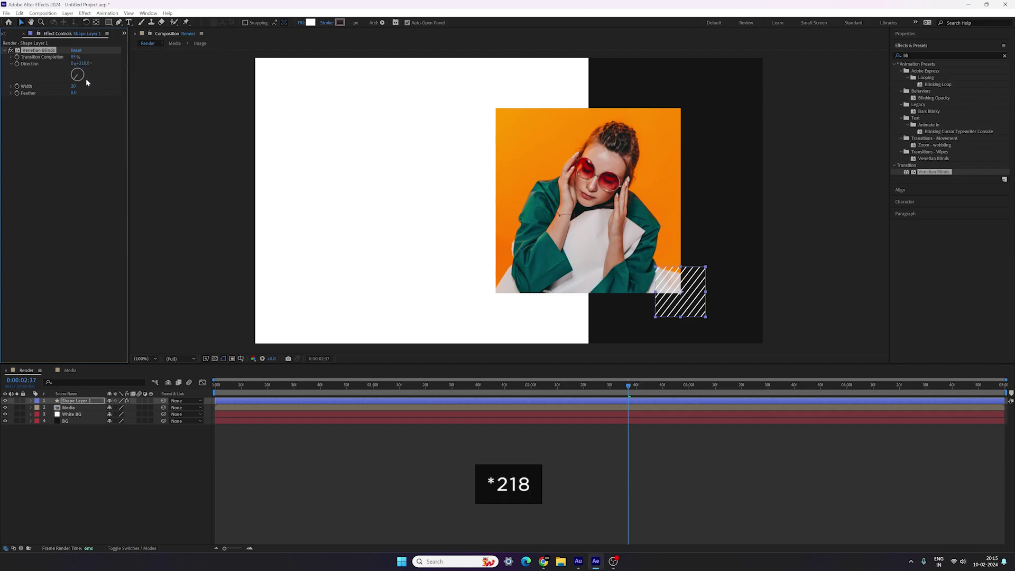
pyautogui.click(73, 86)
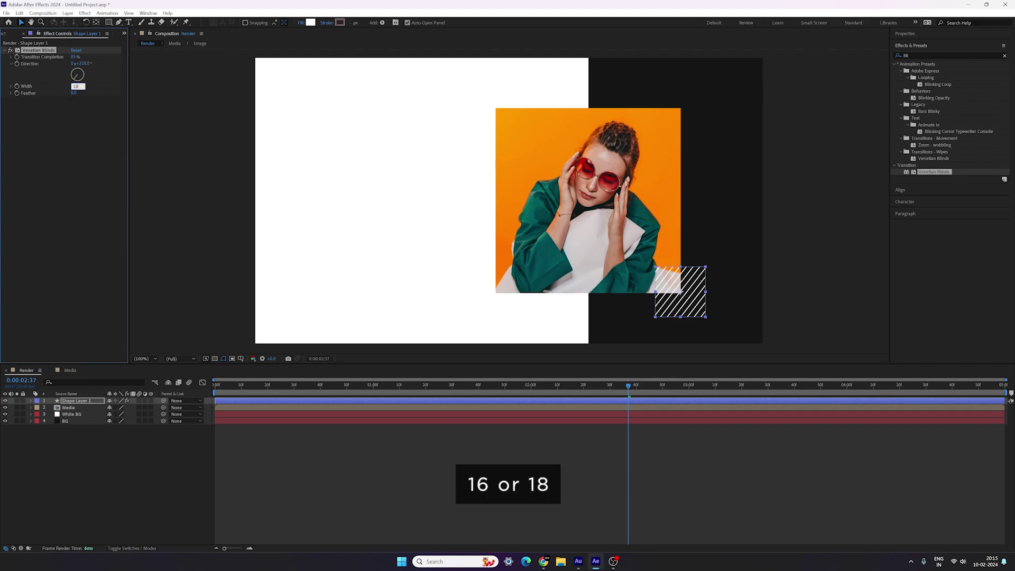
pyautogui.write('18')
pyautogui.press('Return')
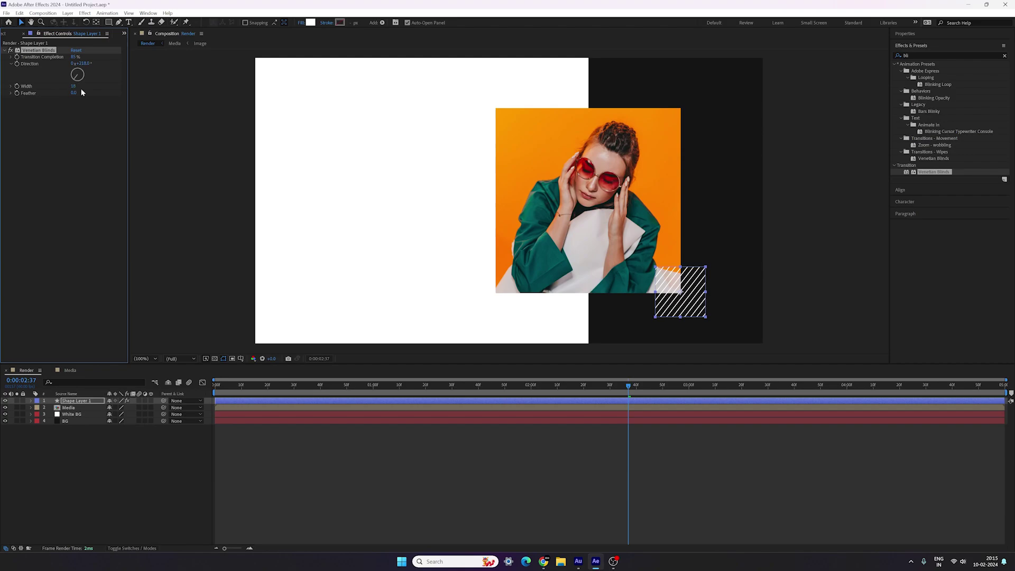
pyautogui.click(116, 464)
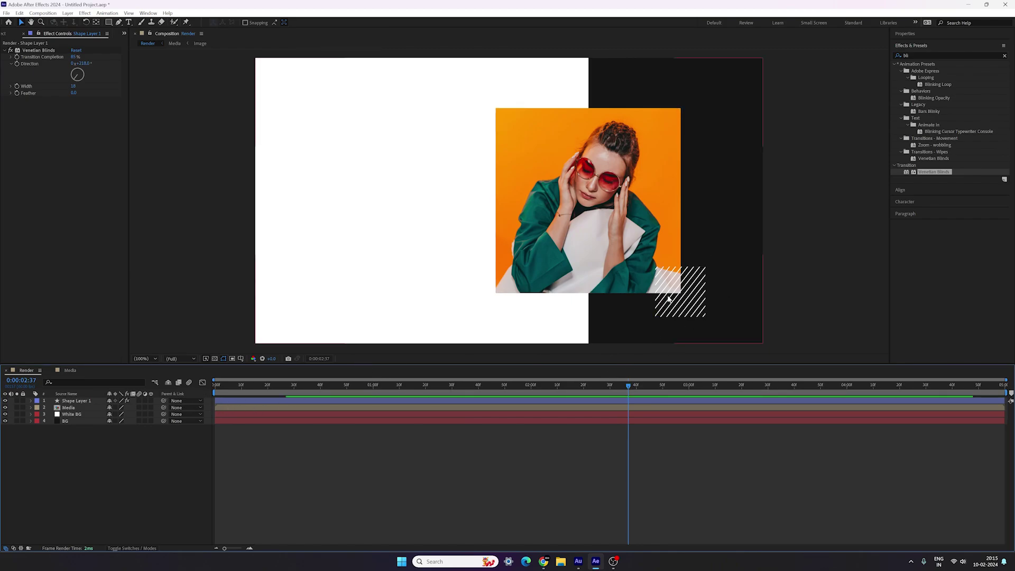
# Add Position and Opacity keyframes to Shape Layer 1 at 0:00:01:30.
pyautogui.moveTo(452, 390)
pyautogui.mouseDown()
pyautogui.moveTo(442, 389)
pyautogui.moveTo(452, 396)
pyautogui.mouseUp()
pyautogui.click(74, 402)
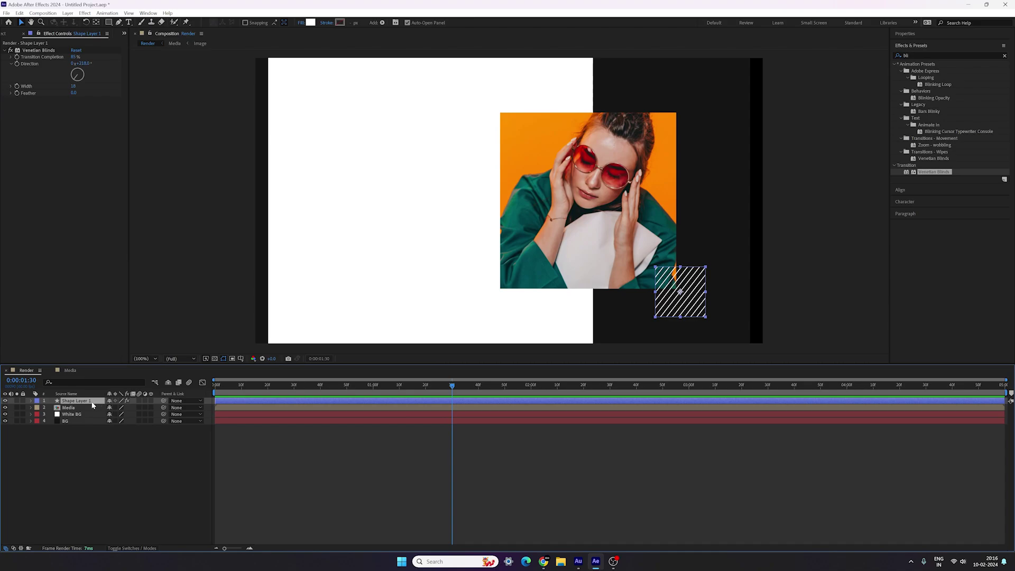
pyautogui.press('p')
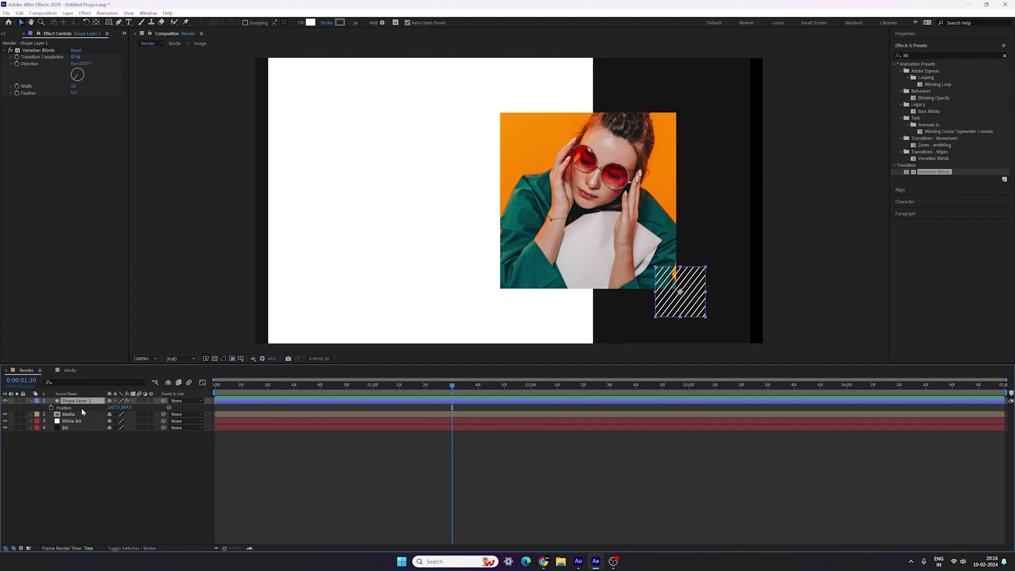
pyautogui.hotkey('shift', 't')
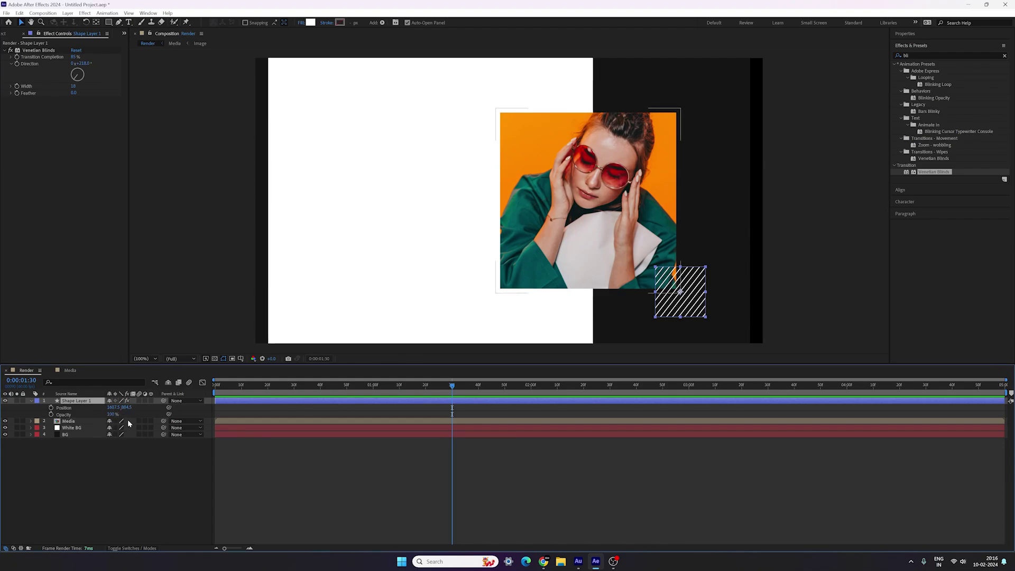
pyautogui.click(51, 408)
pyautogui.click(52, 414)
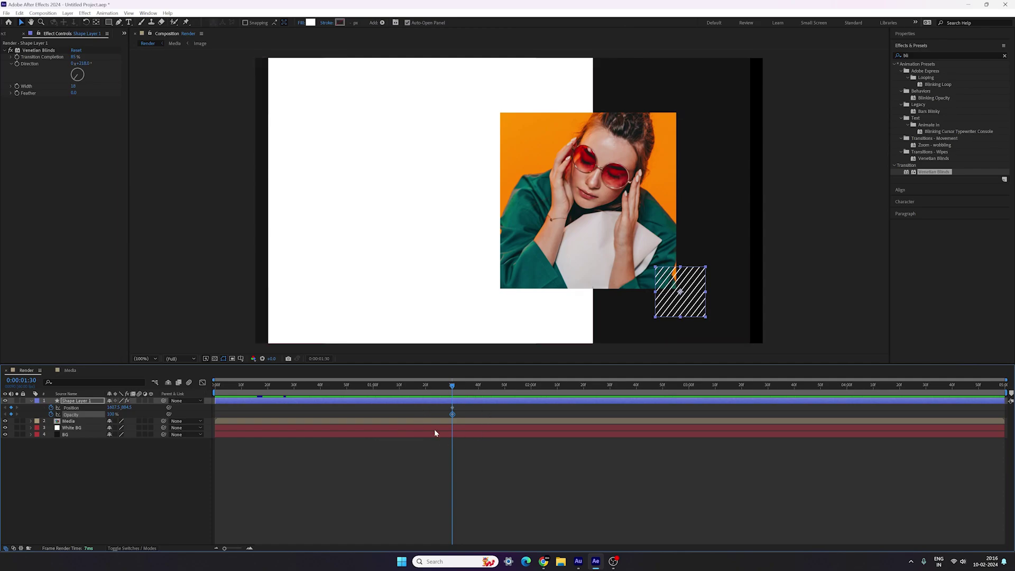
# Keyframe Shape Layer 1's Opacity at 0% at 0:00:00:30.
pyautogui.moveTo(438, 392); pyautogui.dragTo(294, 396)
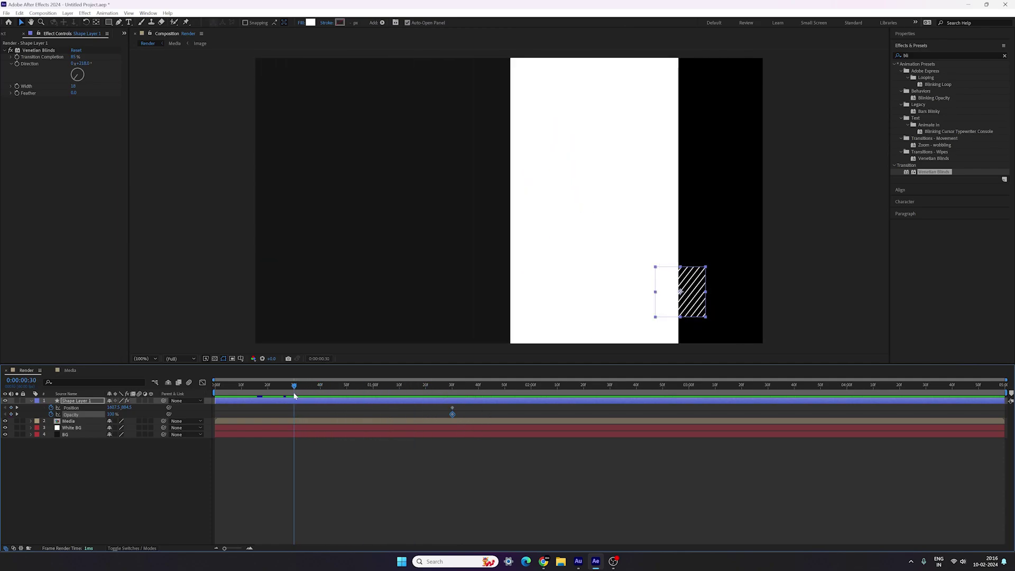
pyautogui.click(112, 415)
pyautogui.write('0')
pyautogui.press('Return')
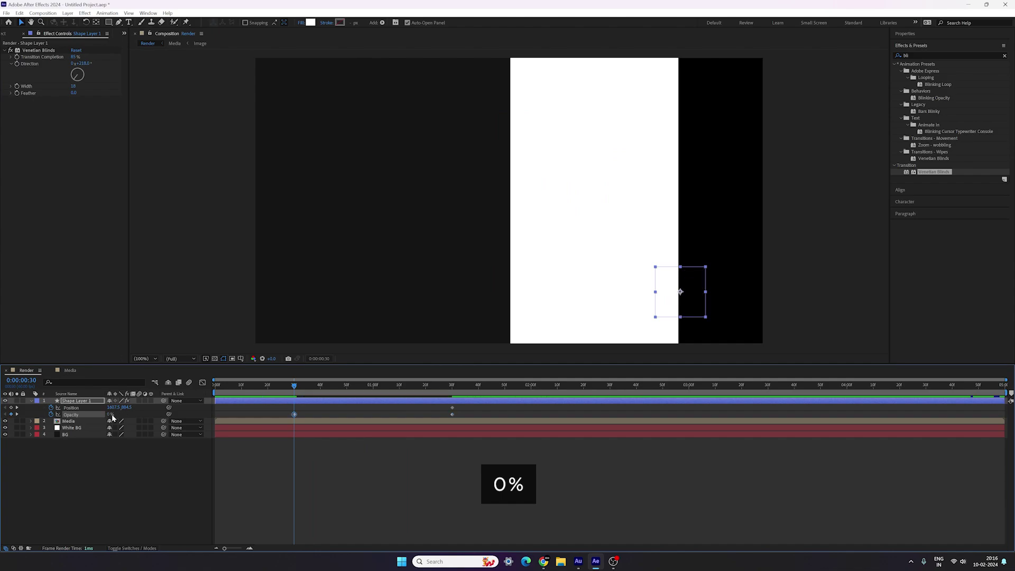
# Raise the striped square at 0:00:00:30 by keyframing Shape Layer 1's vertical position at 650.
pyautogui.click(52, 408)
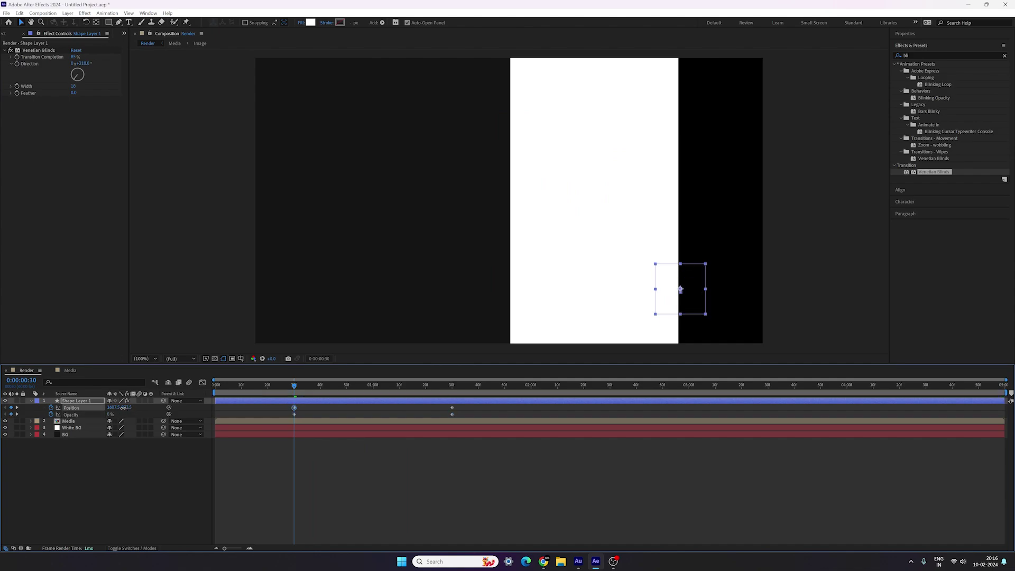
pyautogui.hotkey('shift', 'Up')
pyautogui.hotkey('shift', 'Up')
pyautogui.hotkey('shift', 'Up')
pyautogui.hotkey('shift', 'Up')
pyautogui.hotkey('shift', 'Up')
pyautogui.hotkey('shift', 'Up')
pyautogui.hotkey('shift', 'Up')
pyautogui.hotkey('shift', 'Up')
pyautogui.hotkey('shift', 'Up')
pyautogui.hotkey('shift', 'Up')
pyautogui.hotkey('shift', 'Up')
pyautogui.hotkey('shift', 'Up')
pyautogui.hotkey('shift', 'Up')
pyautogui.hotkey('shift', 'Up')
pyautogui.hotkey('shift', 'Up')
pyautogui.hotkey('shift', 'Up')
pyautogui.hotkey('shift', 'Up')
pyautogui.hotkey('shift', 'Up')
pyautogui.hotkey('shift', 'Up')
pyautogui.hotkey('shift', 'Up')
pyautogui.hotkey('shift', 'Up')
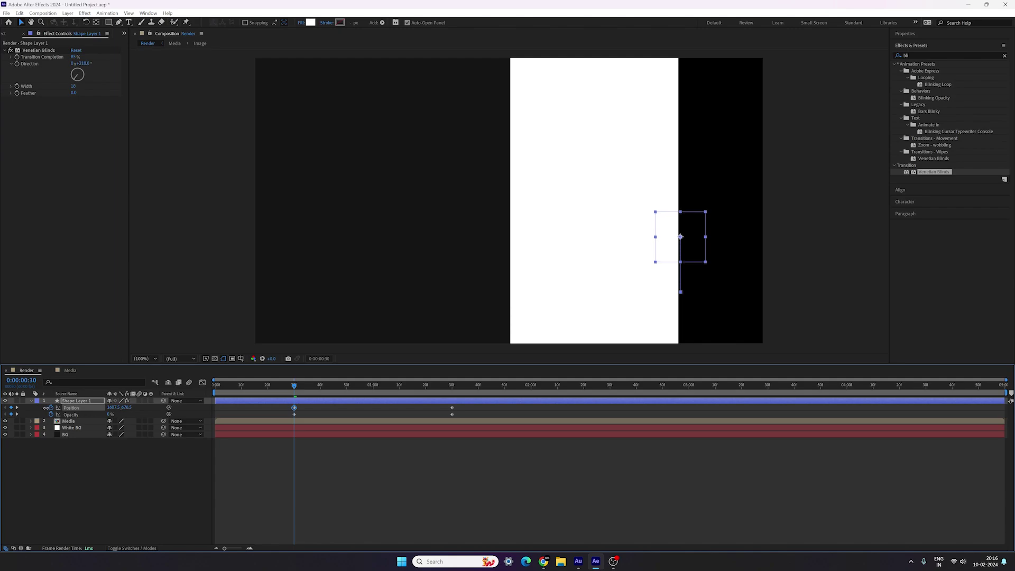
pyautogui.click(127, 407)
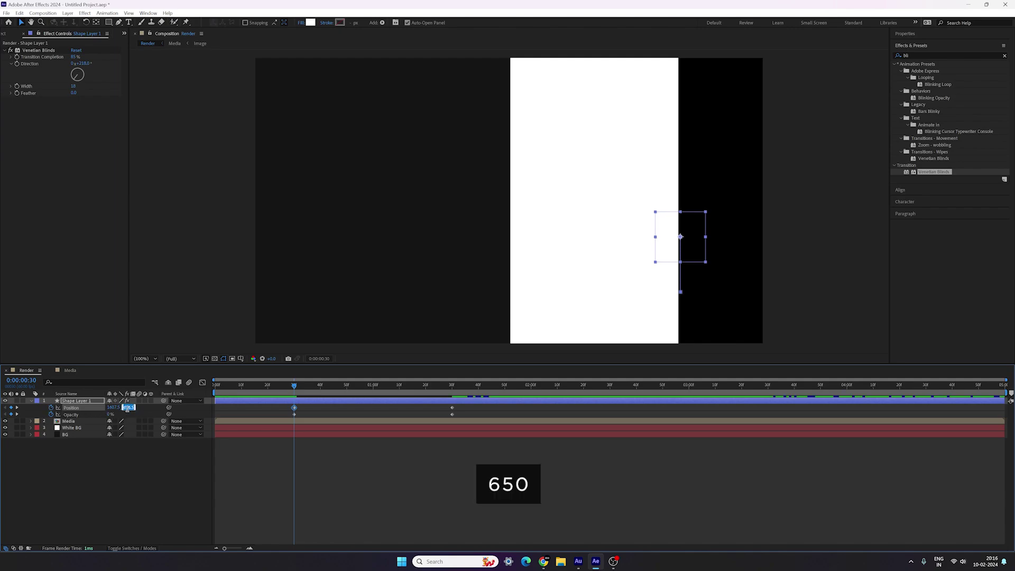
pyautogui.write('650')
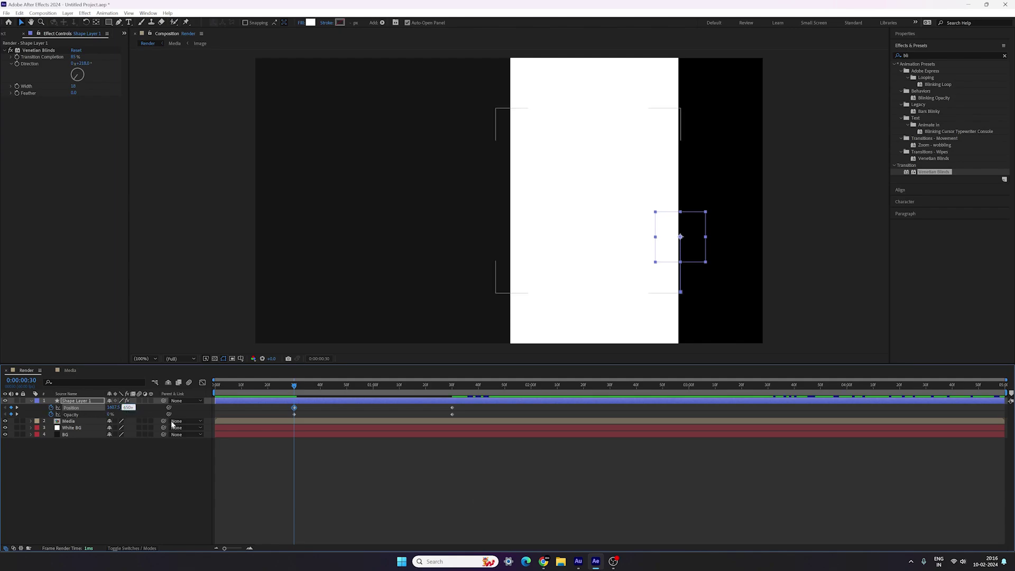
pyautogui.press('Return')
# Easy Ease all of Shape Layer 1's Position and Opacity keyframes and reshape their speed graph into an early peak with a long slow finish.
pyautogui.moveTo(286, 385); pyautogui.dragTo(290, 423)
pyautogui.press('space')
pyautogui.press('F9')
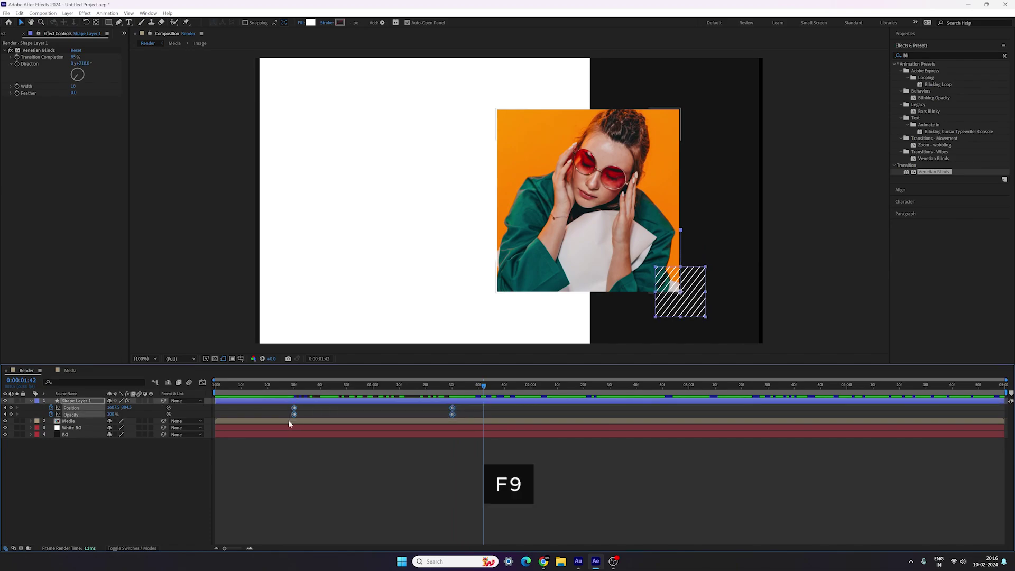
pyautogui.click(203, 382)
pyautogui.moveTo(466, 512); pyautogui.dragTo(373, 522)
# Preview the striped square's eased entrance, then close the graph view and collapse Shape Layer 1's properties.
pyautogui.click(285, 385)
pyautogui.press('space')
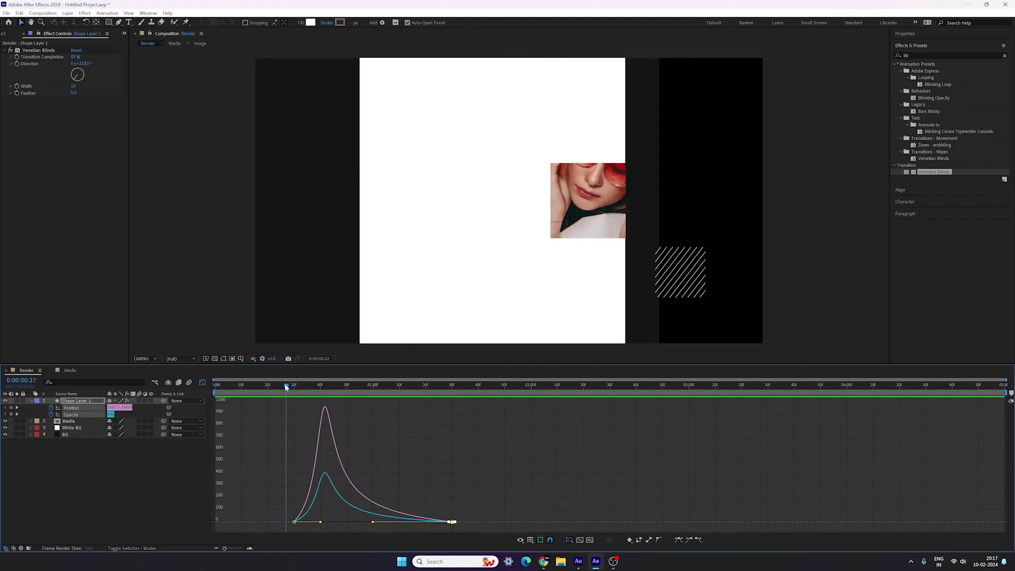
pyautogui.press('space')
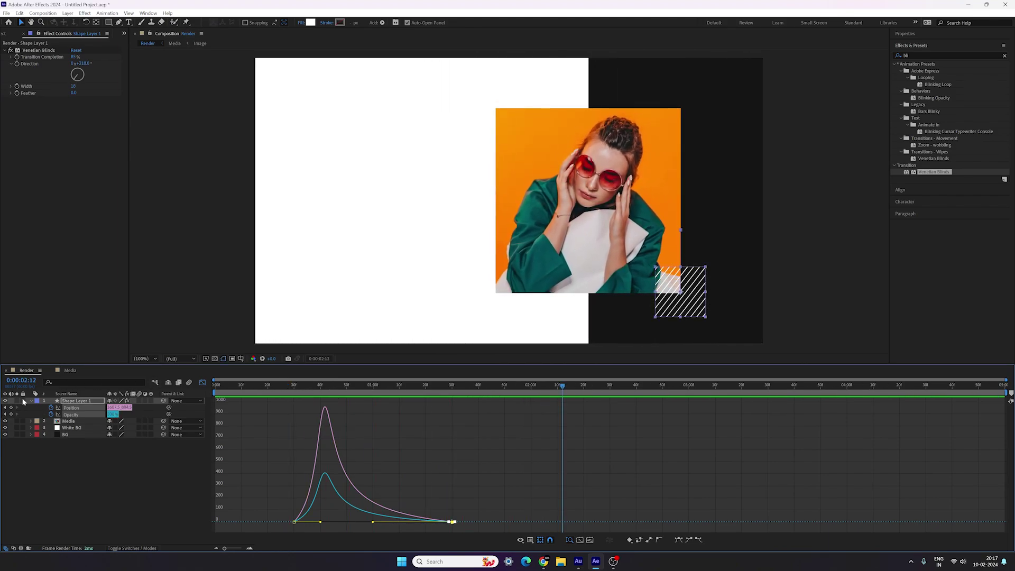
pyautogui.click(30, 401)
pyautogui.click(203, 383)
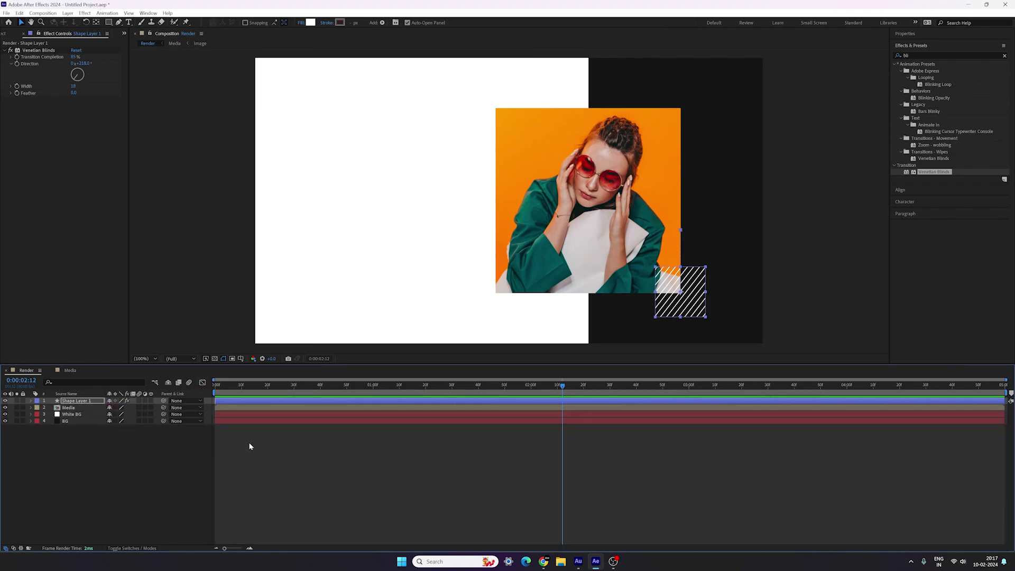
pyautogui.click(271, 473)
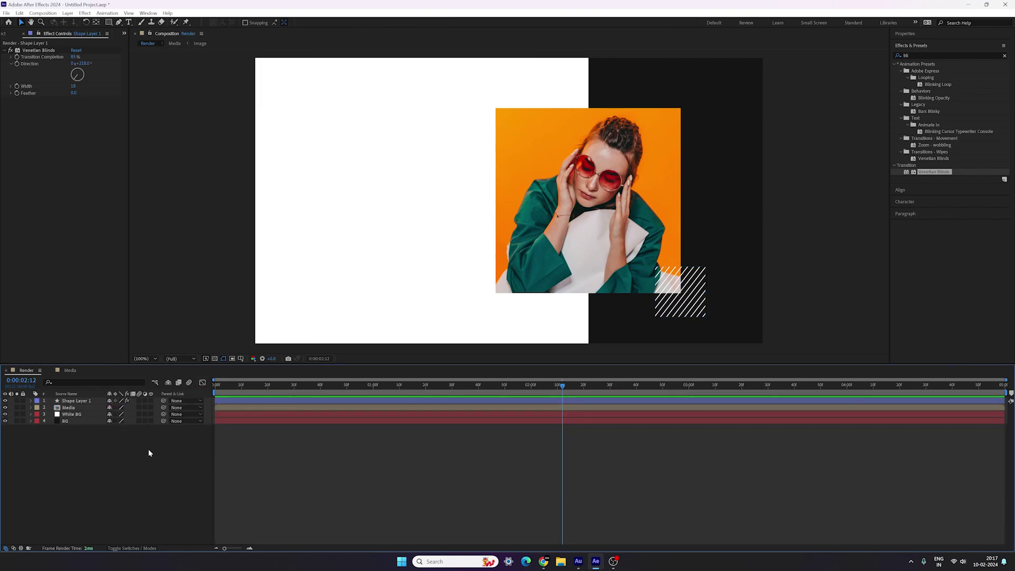
# Duplicate Shape Layer 1 and remove all Position keyframes from the copy.
pyautogui.click(79, 401)
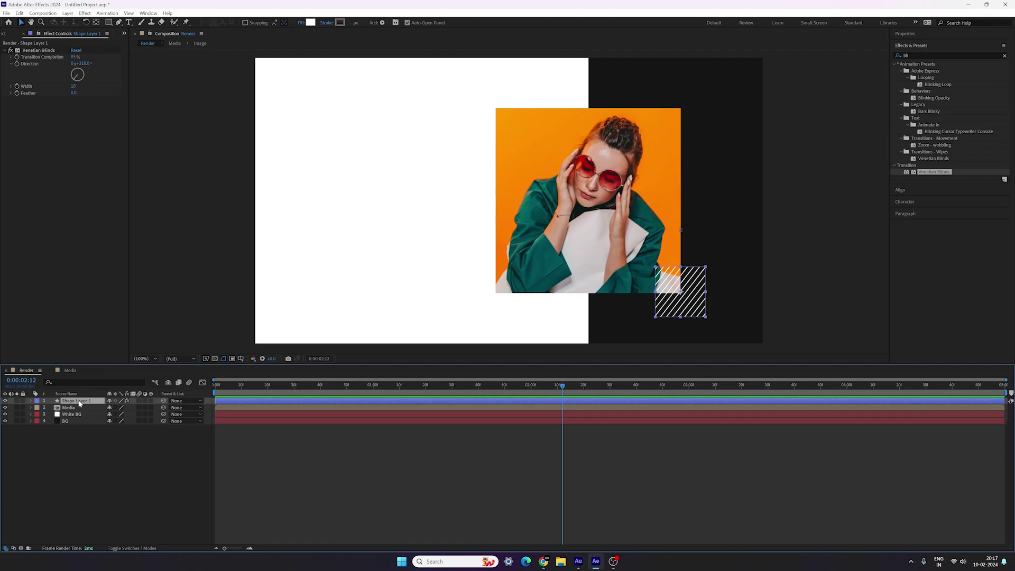
pyautogui.hotkey('ctrl', 'd')
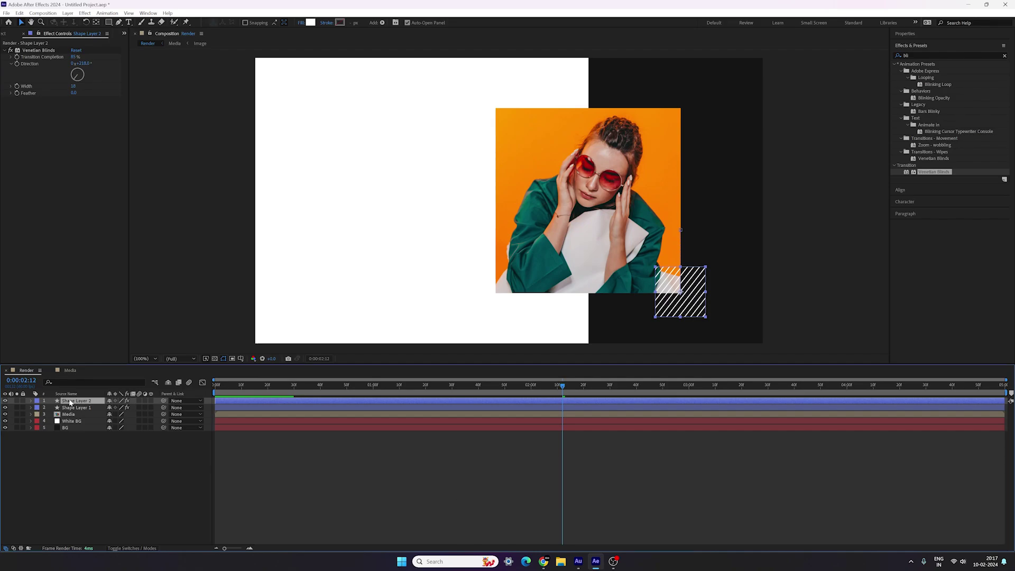
pyautogui.press('p')
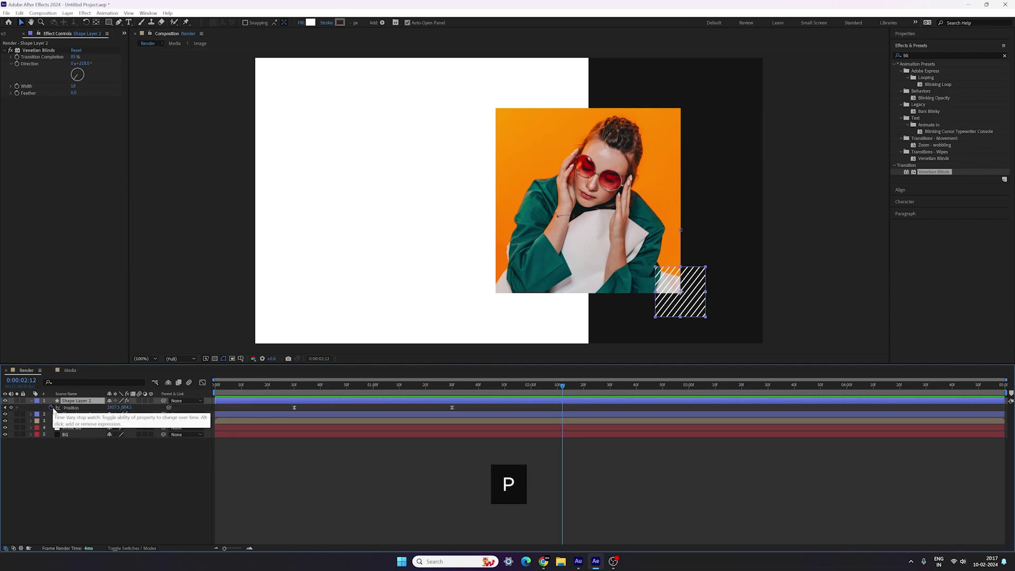
pyautogui.click(51, 408)
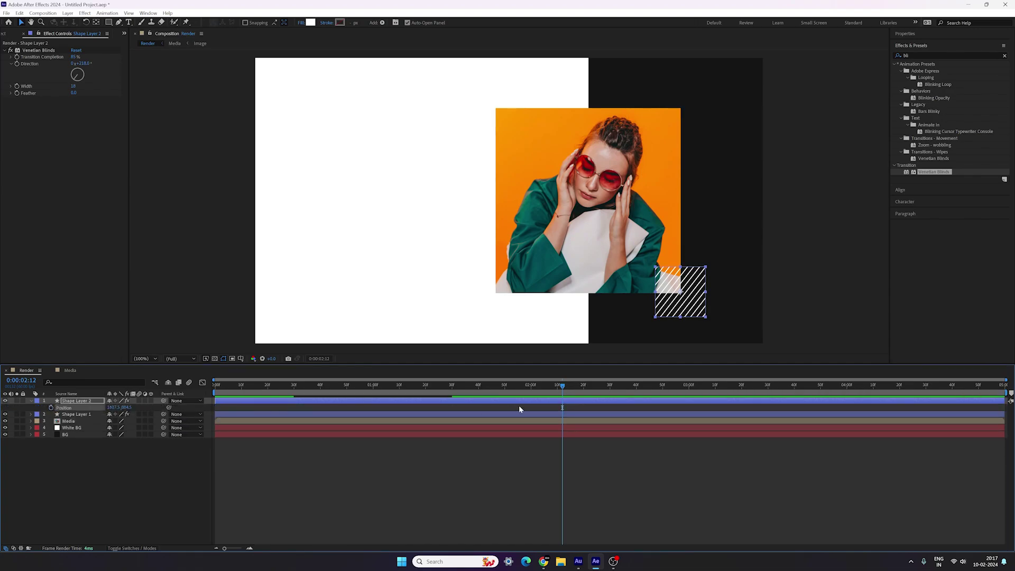
# Move the duplicated striped square near the white background's upper-left corner, about X 158, Y 142, and change its fill to black (000000).
pyautogui.moveTo(677, 304)
pyautogui.mouseDown()
pyautogui.moveTo(529, 288)
pyautogui.moveTo(407, 259)
pyautogui.moveTo(305, 110)
pyautogui.mouseUp()
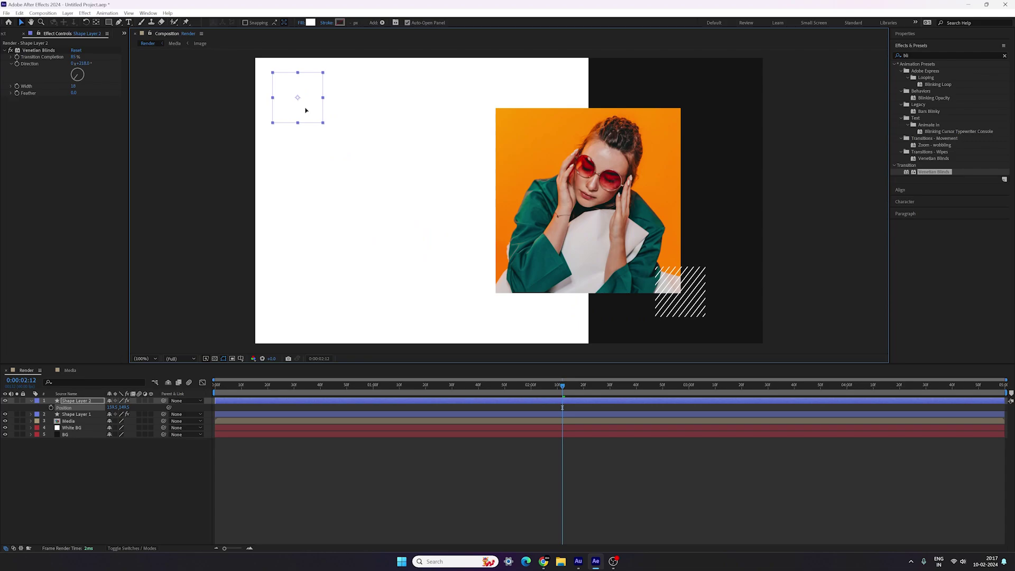
pyautogui.moveTo(305, 110); pyautogui.dragTo(306, 107)
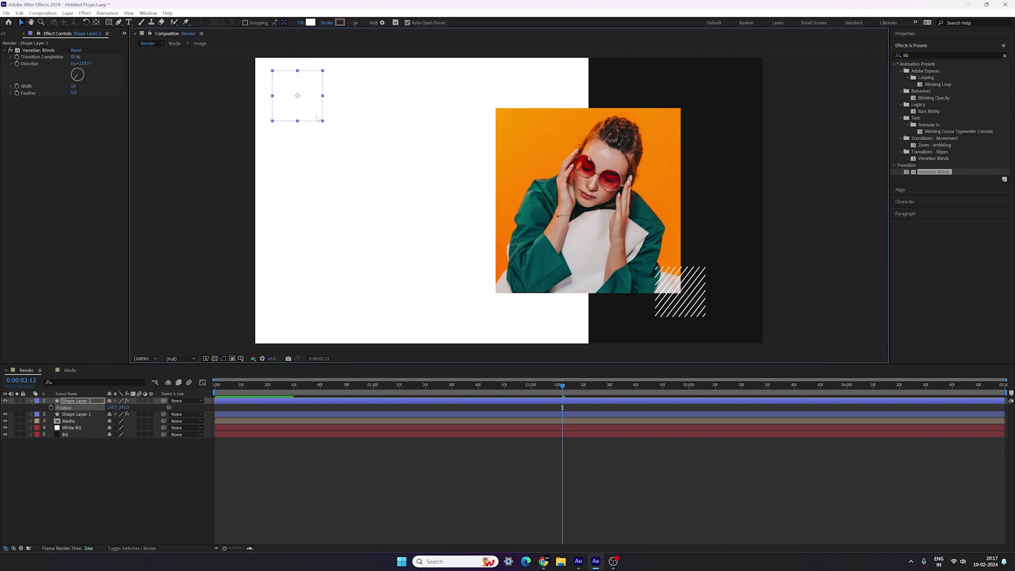
pyautogui.click(311, 23)
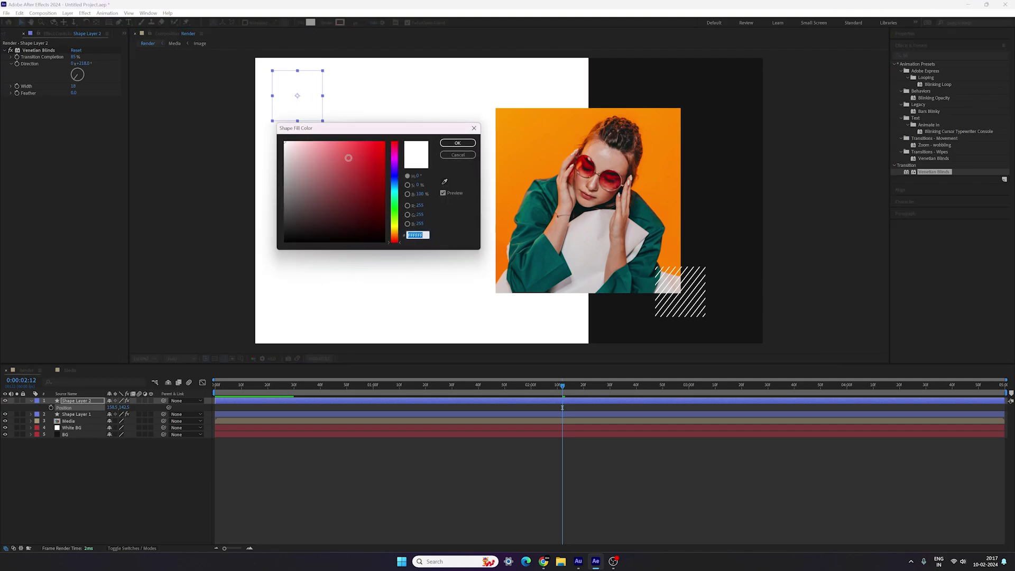
pyautogui.write('000000')
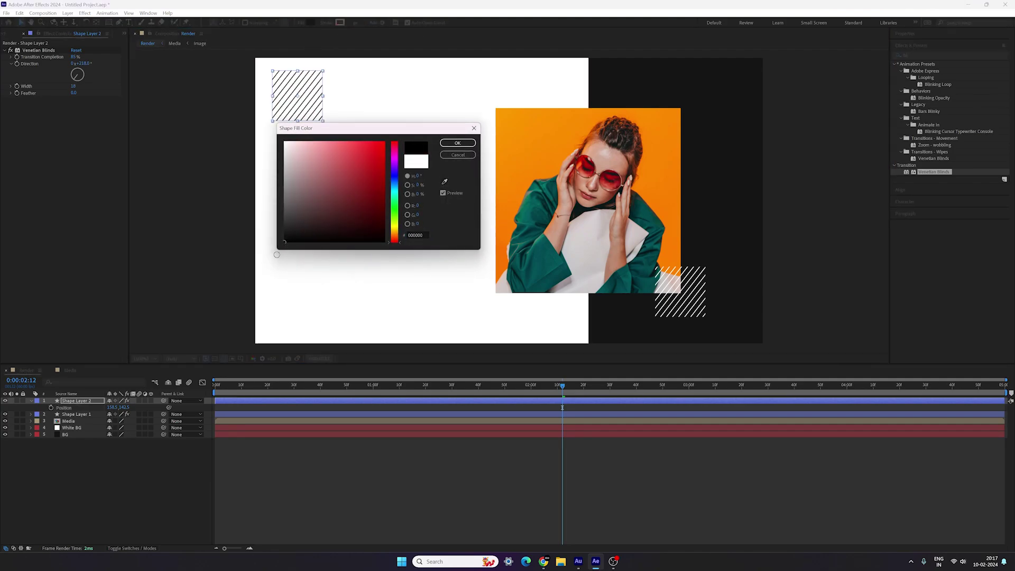
pyautogui.click(448, 143)
# Set Shape Layer 2's ending Opacity keyframe at 0:00:01:30 to 30% and scrub through the fade-in.
pyautogui.click(86, 403)
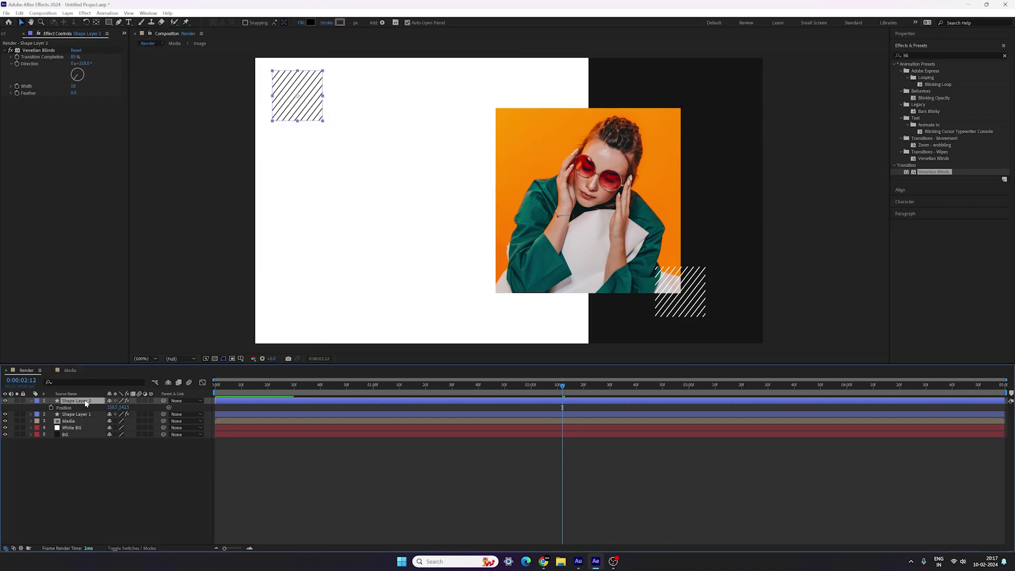
pyautogui.press('t')
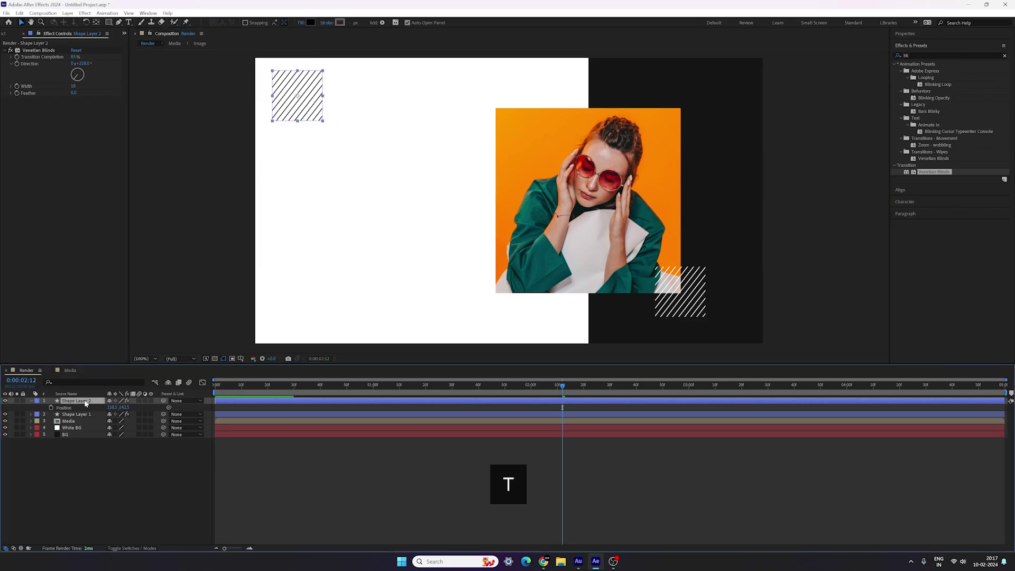
pyautogui.press('t')
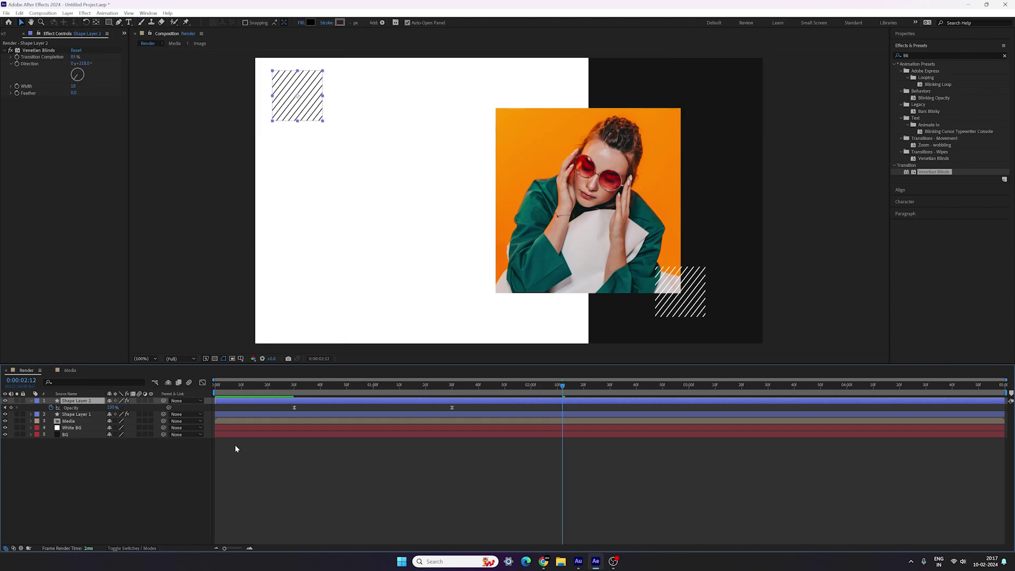
pyautogui.moveTo(475, 434); pyautogui.dragTo(452, 430)
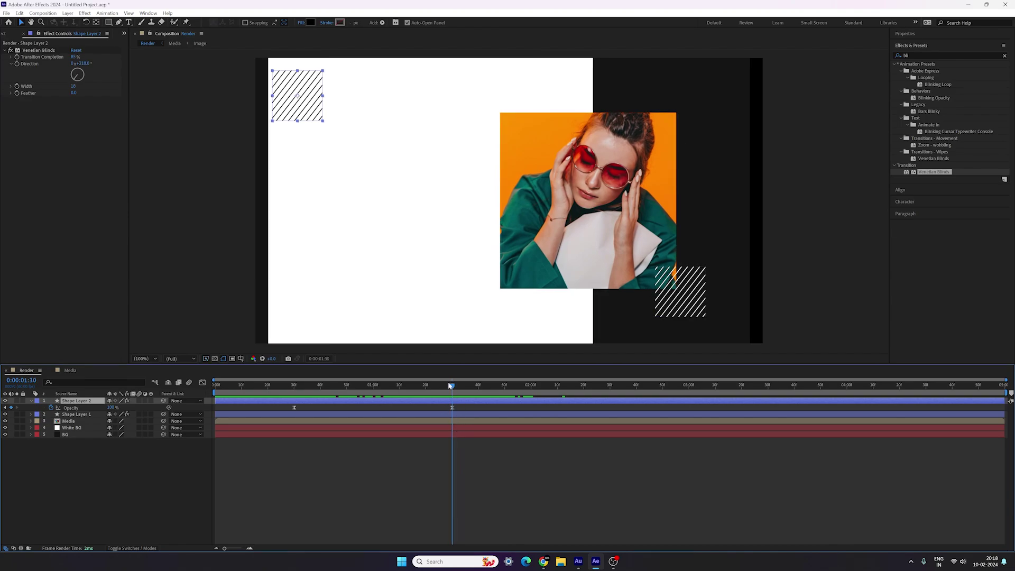
pyautogui.click(113, 407)
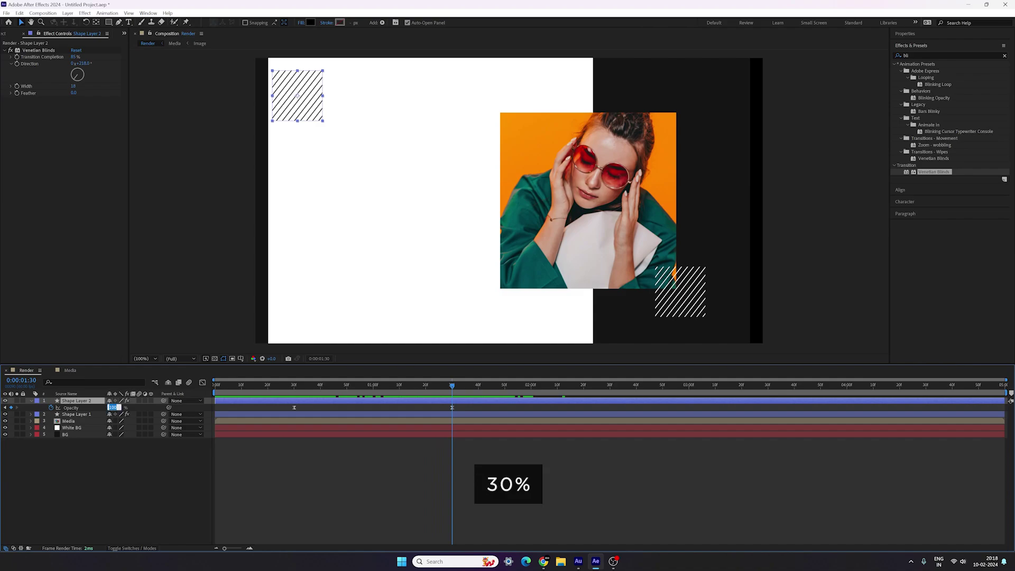
pyautogui.write('30')
pyautogui.press('Return')
pyautogui.click(119, 470)
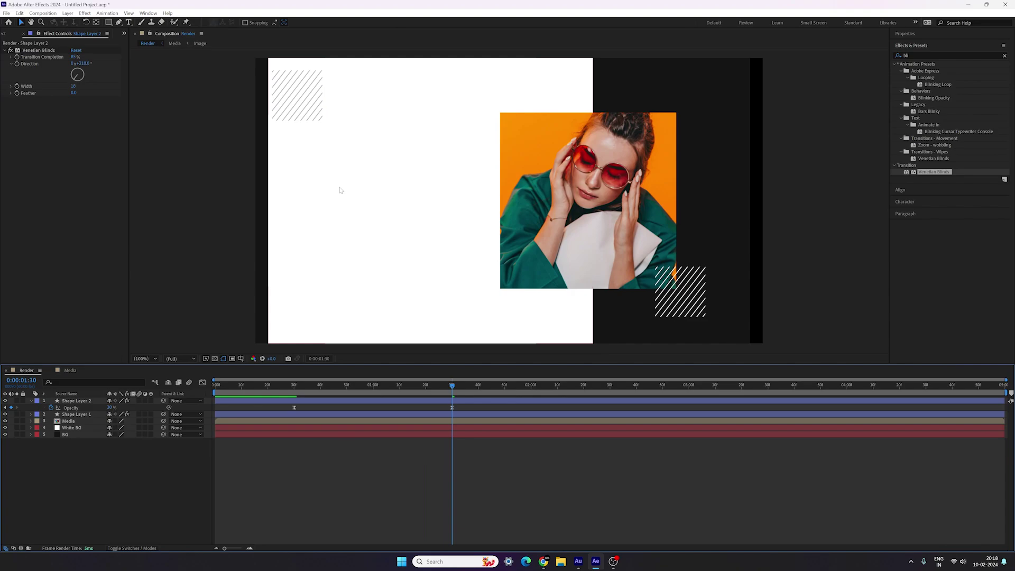
pyautogui.moveTo(443, 386); pyautogui.dragTo(453, 408)
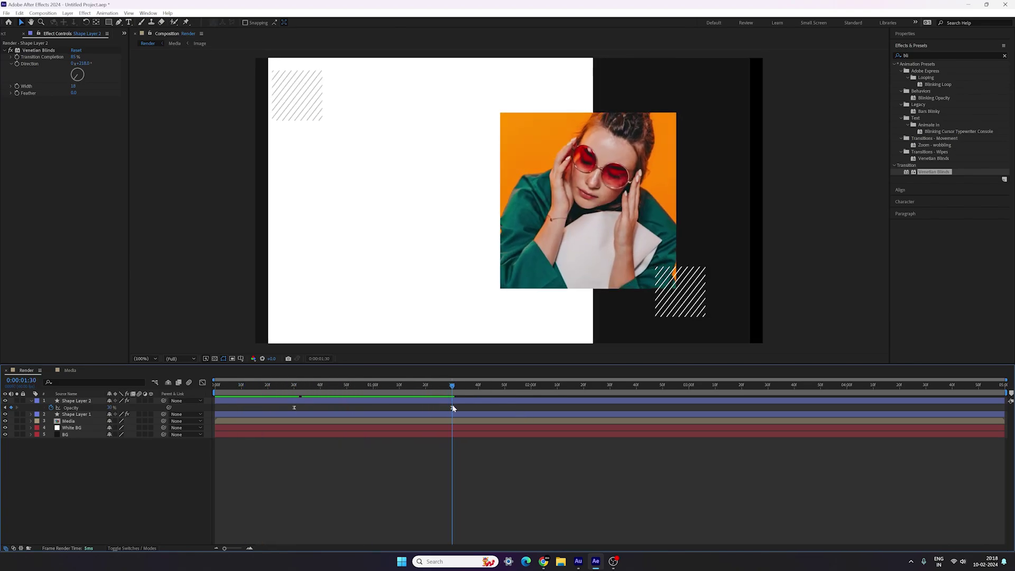
# Keyframe Shape Layer 2's Position at 0:00:01:30, then shift it right to about X 451 at 0:00:00:30.
pyautogui.click(77, 402)
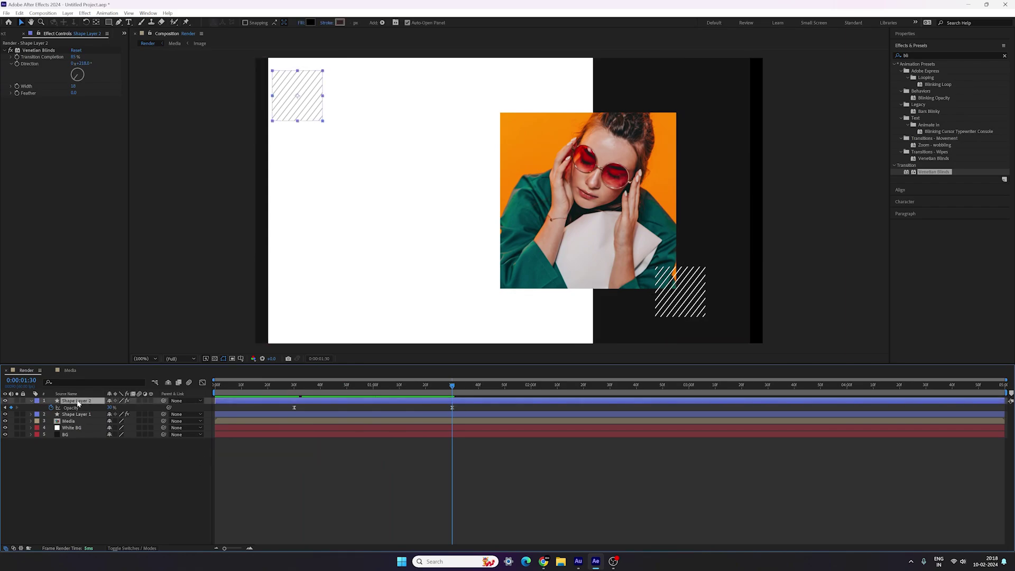
pyautogui.press('p')
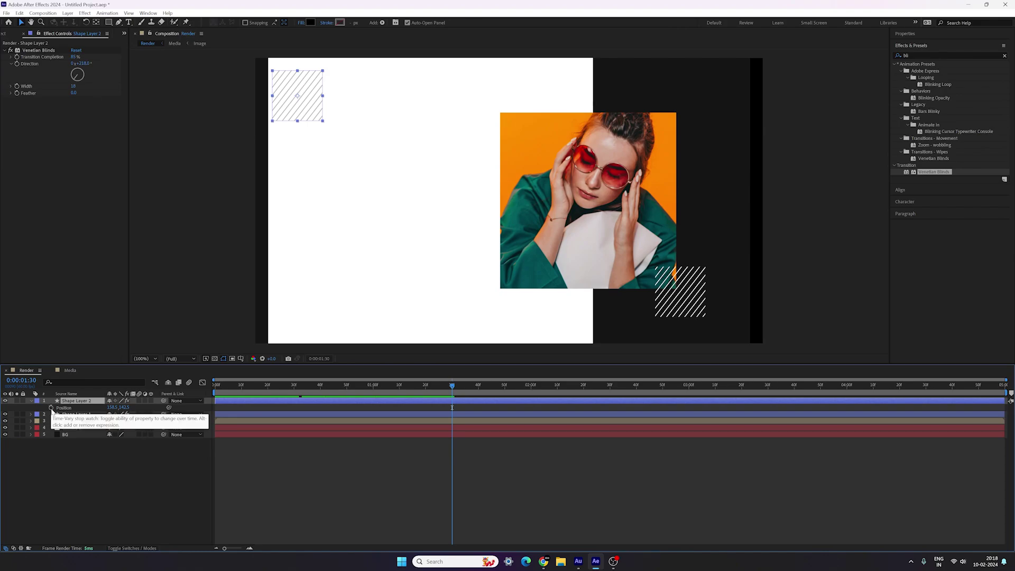
pyautogui.click(51, 408)
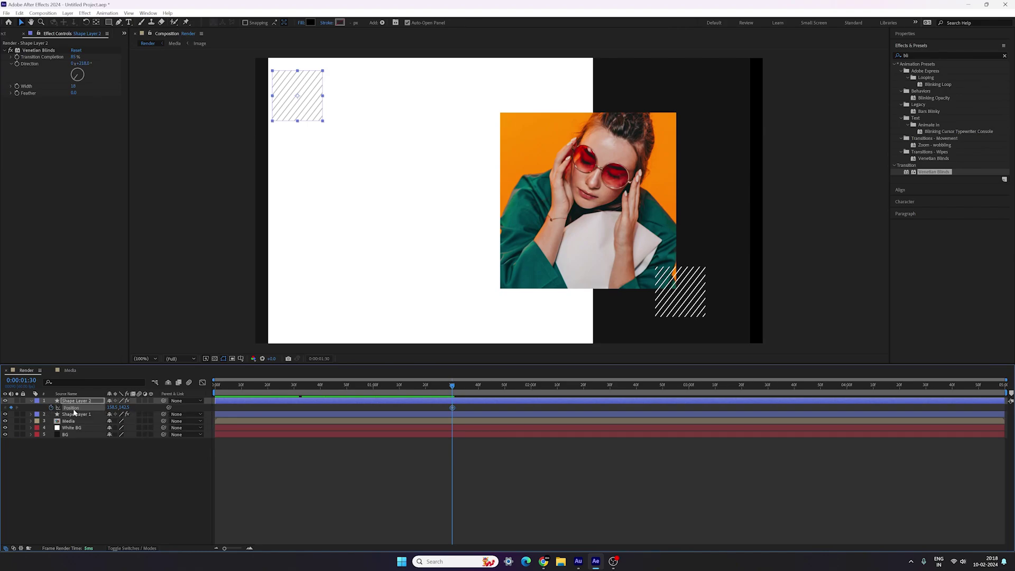
pyautogui.click(294, 386)
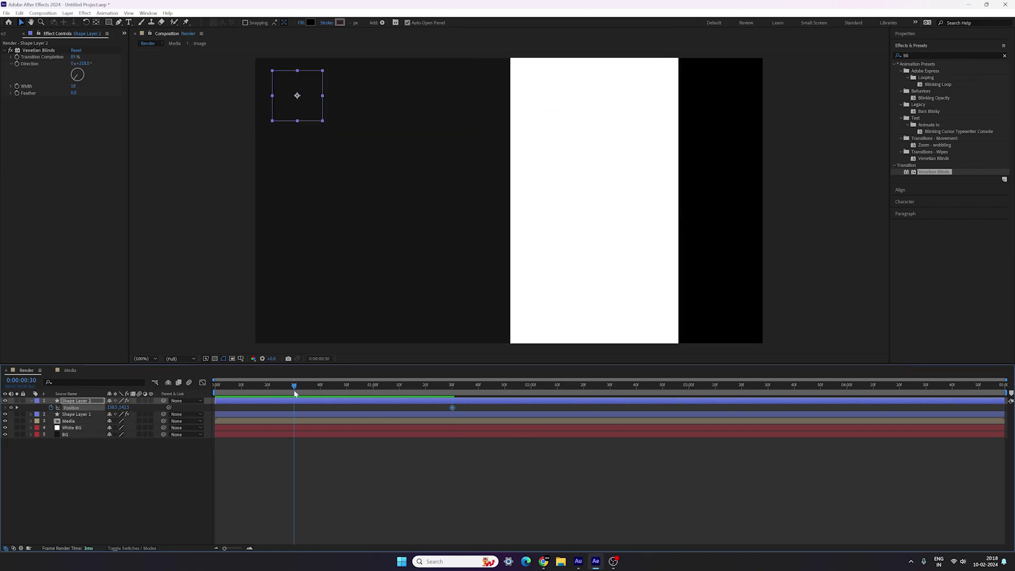
pyautogui.moveTo(112, 408); pyautogui.dragTo(158, 408)
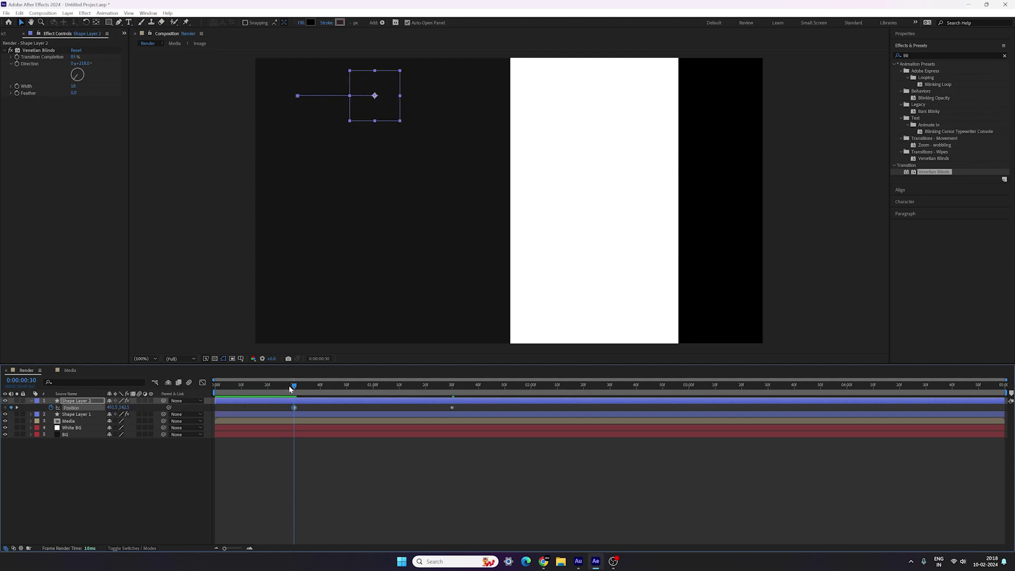
# Easy Ease Shape Layer 2's two Position keyframes and reshape their speed graph into an early peak with a long slow finish.
pyautogui.moveTo(289, 385); pyautogui.dragTo(287, 414)
pyautogui.press('F9')
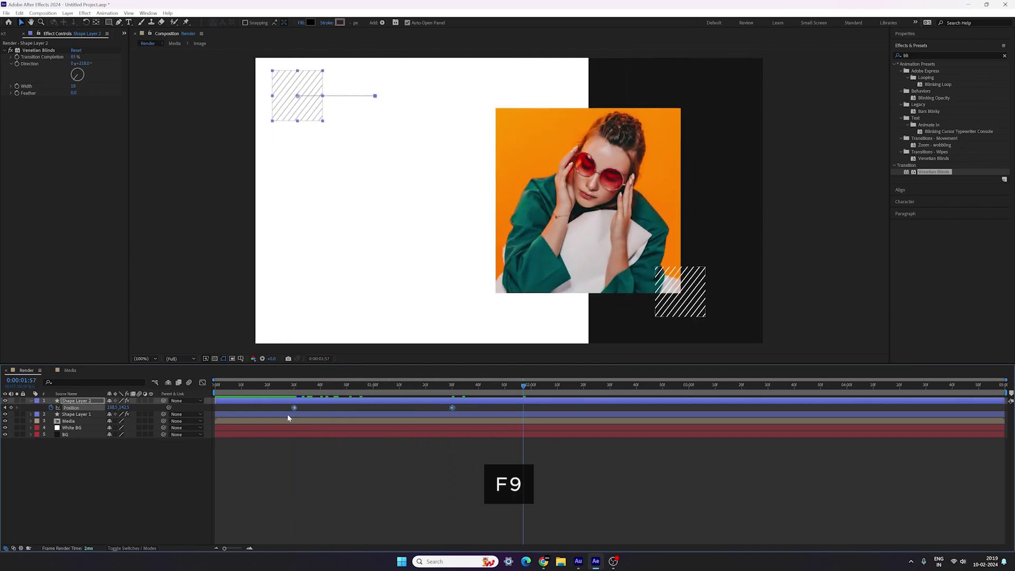
pyautogui.click(202, 382)
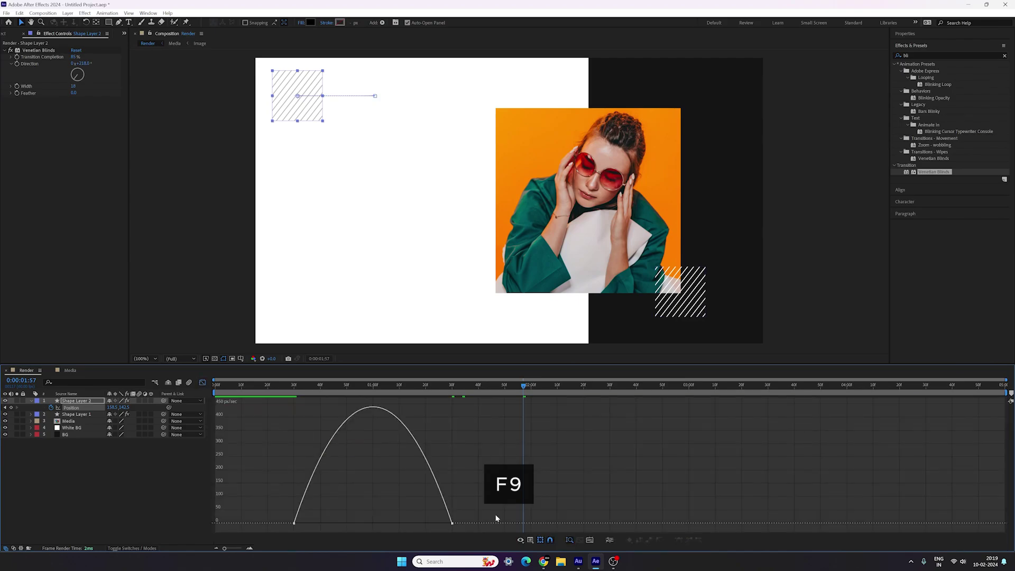
pyautogui.moveTo(425, 523); pyautogui.dragTo(373, 523)
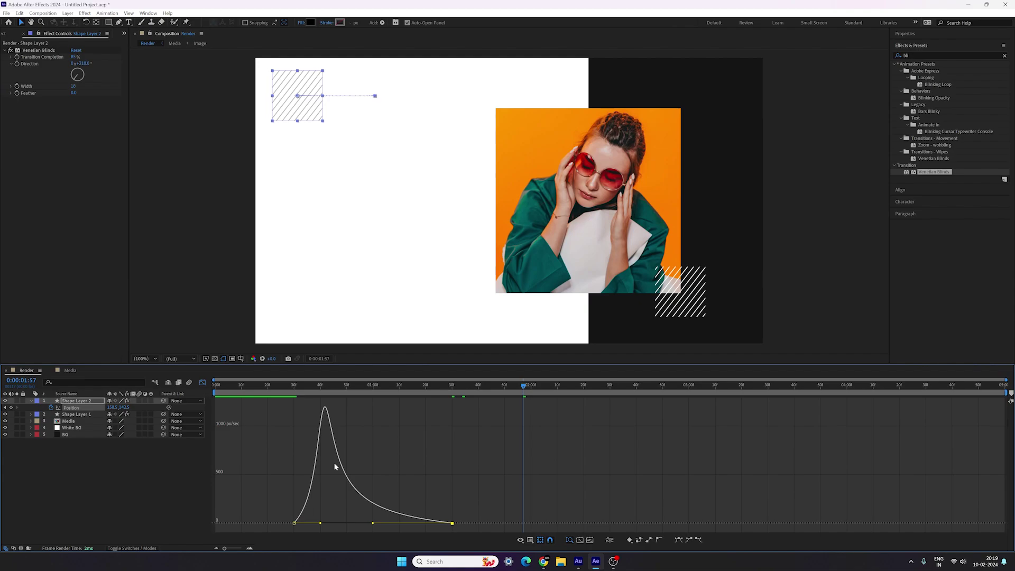
# Preview the black striped square's slide-in, then close the graph view and collapse Shape Layer 2's properties.
pyautogui.click(290, 385)
pyautogui.press('space')
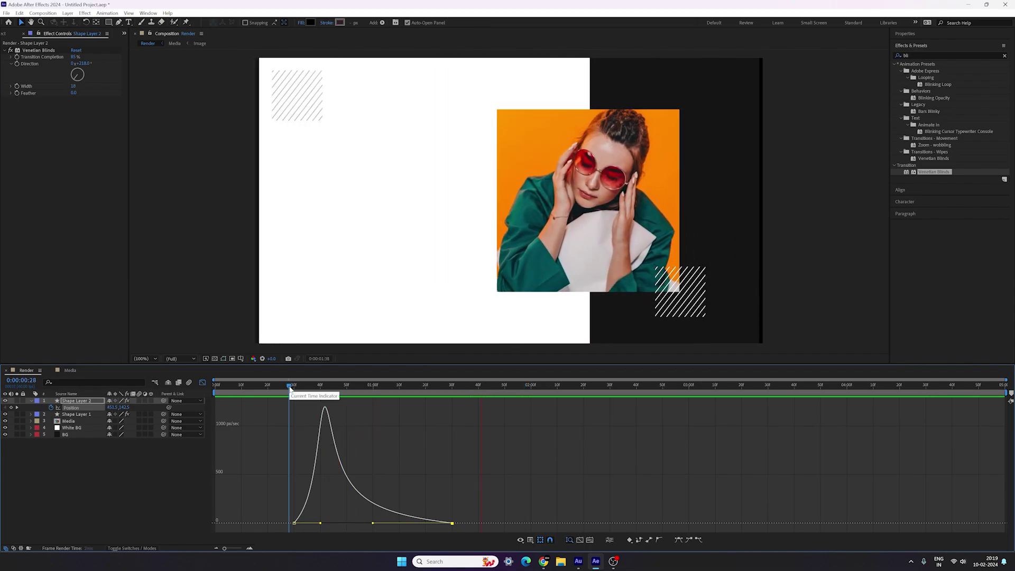
pyautogui.click(292, 385)
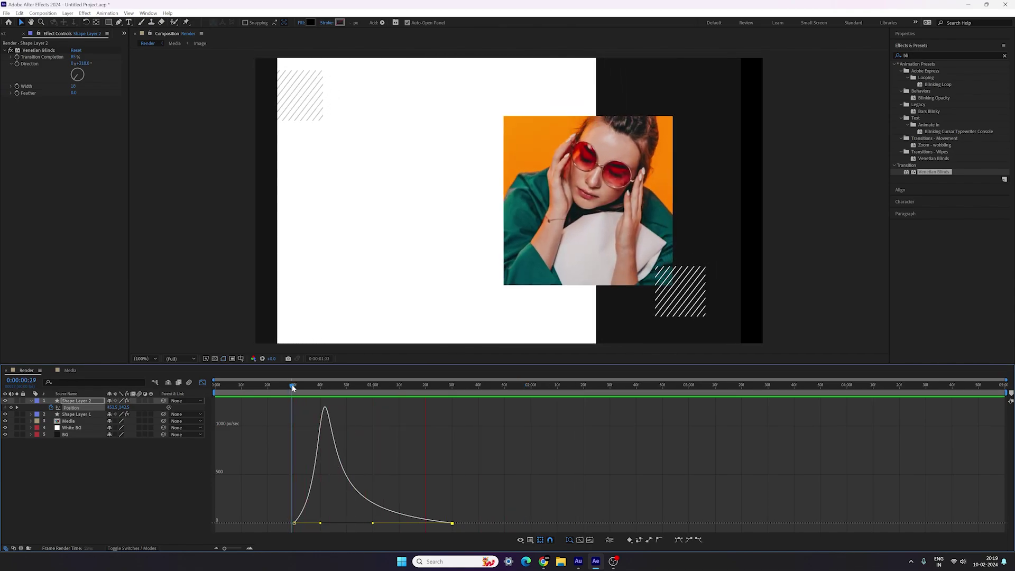
pyautogui.press('space')
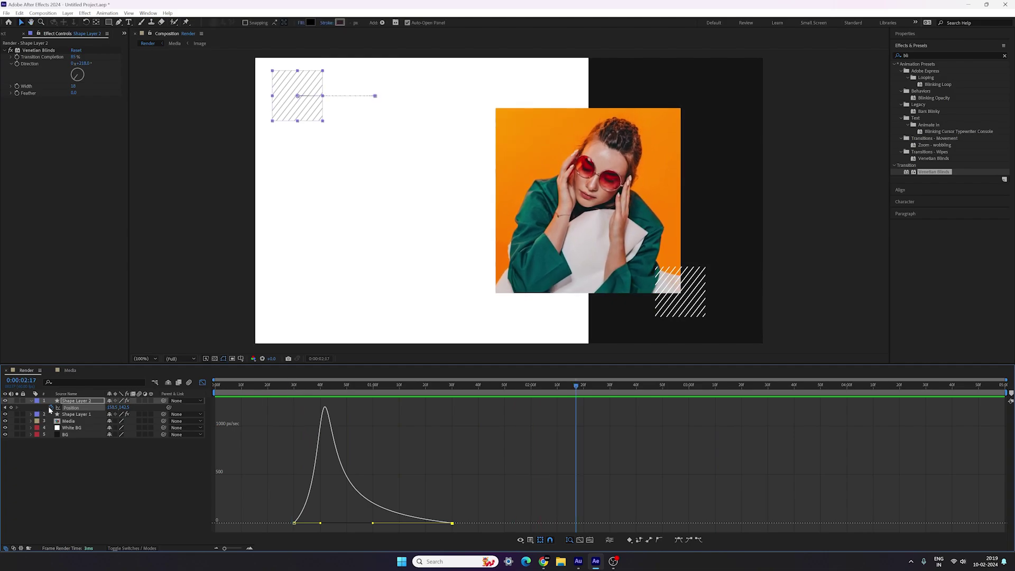
pyautogui.click(202, 382)
pyautogui.click(31, 401)
pyautogui.click(112, 465)
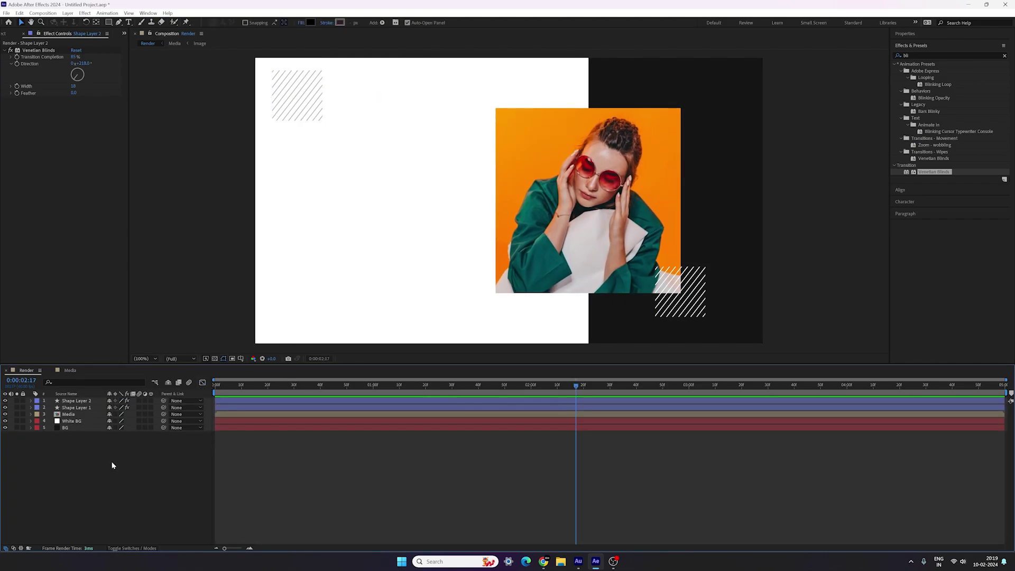
# Activate the Type tool and set its font to Bebas Neue Pro Regular with a black (000000) fill.
pyautogui.click(128, 23)
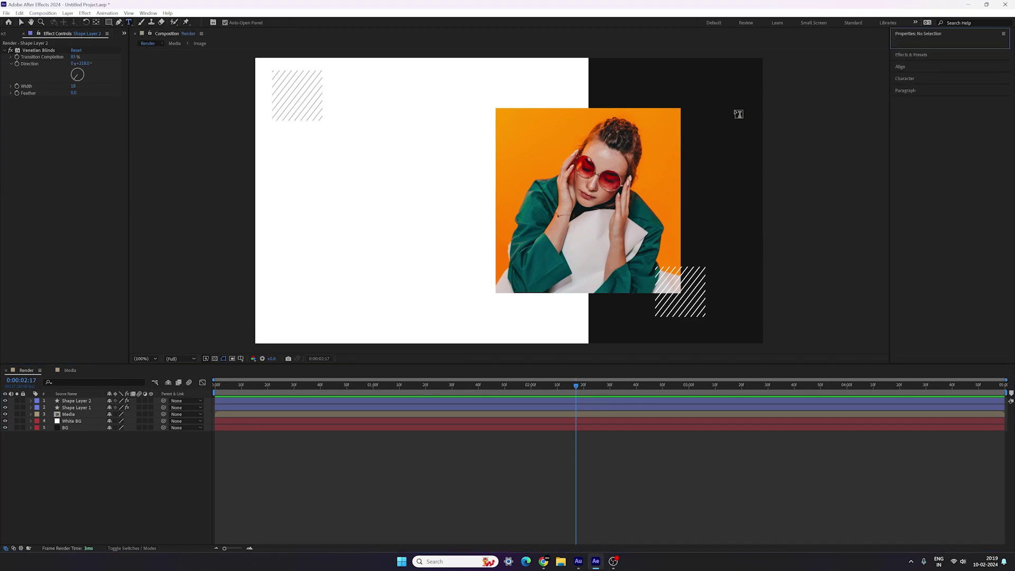
pyautogui.click(911, 83)
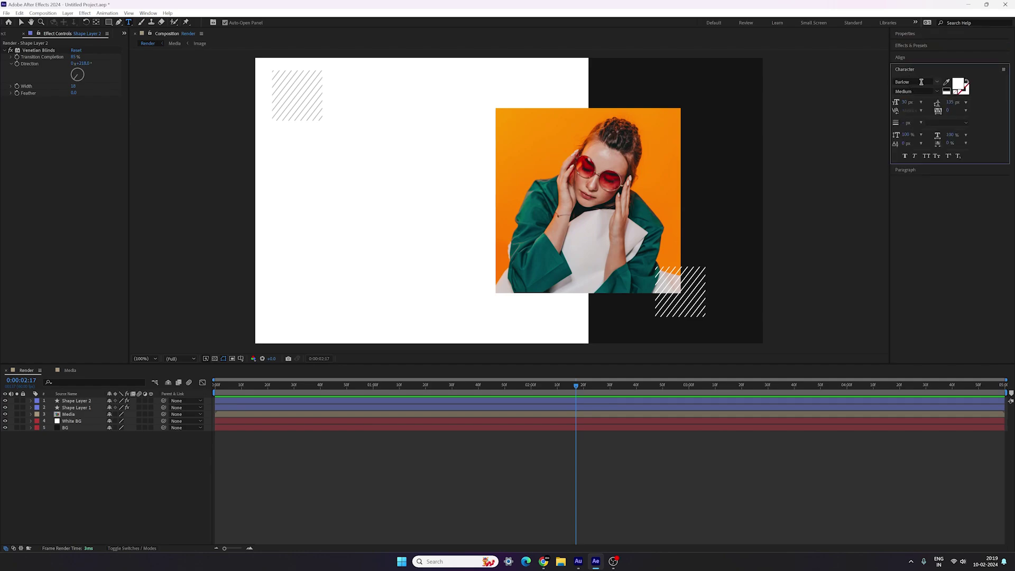
pyautogui.click(920, 82)
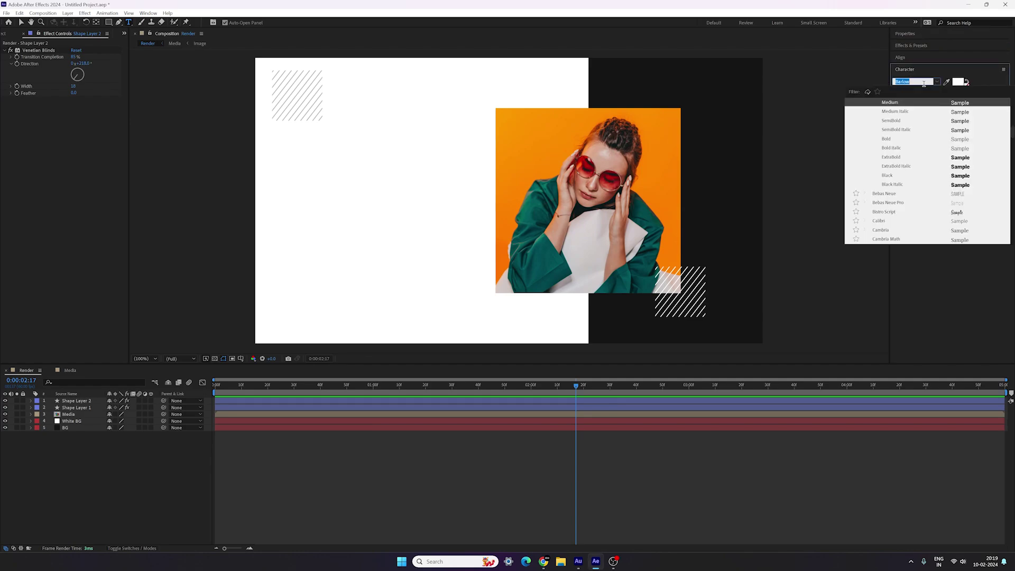
pyautogui.press('BackSpace')
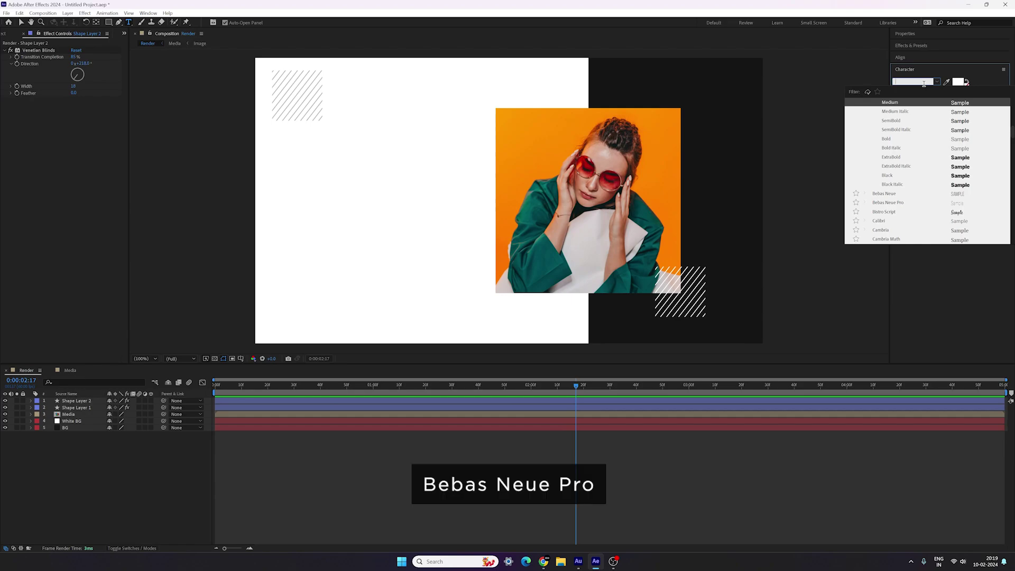
pyautogui.write('beba')
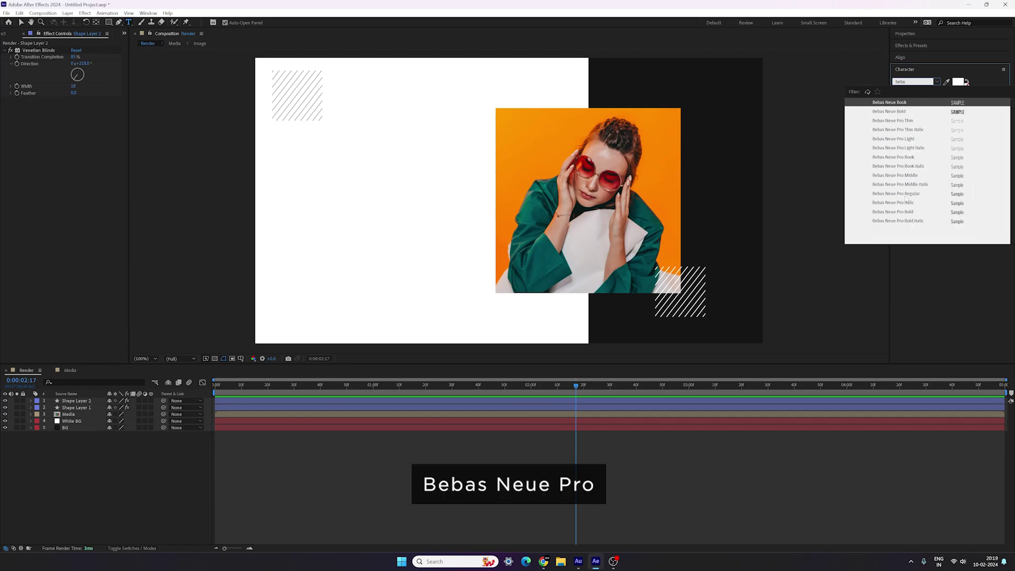
pyautogui.click(905, 195)
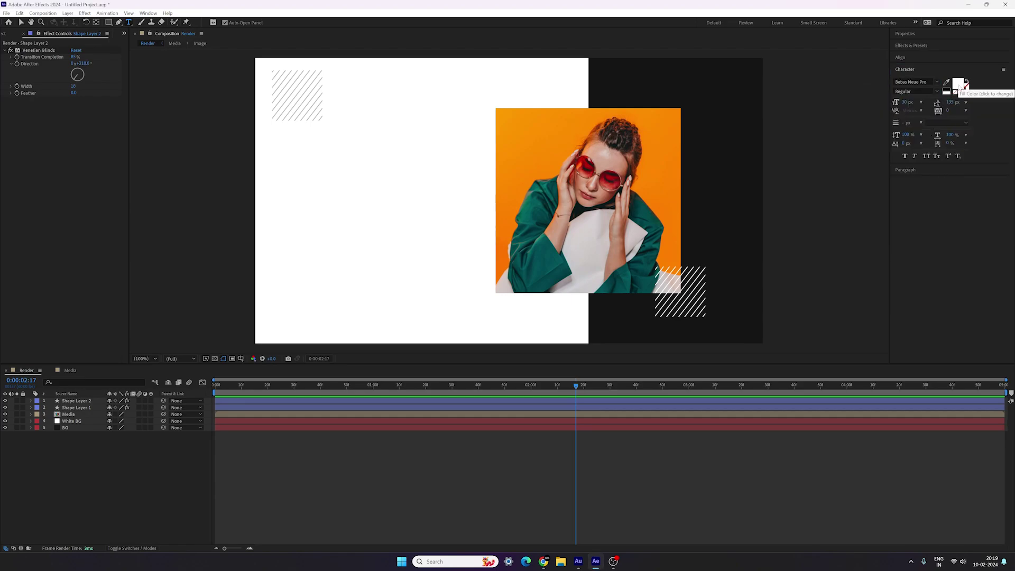
pyautogui.click(958, 85)
pyautogui.moveTo(358, 192); pyautogui.dragTo(256, 264)
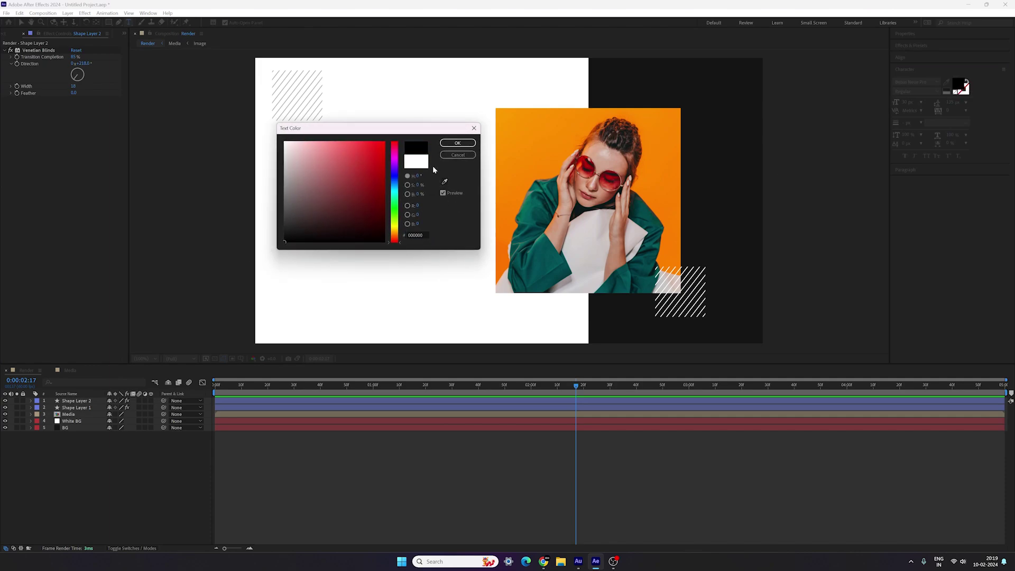
pyautogui.click(457, 142)
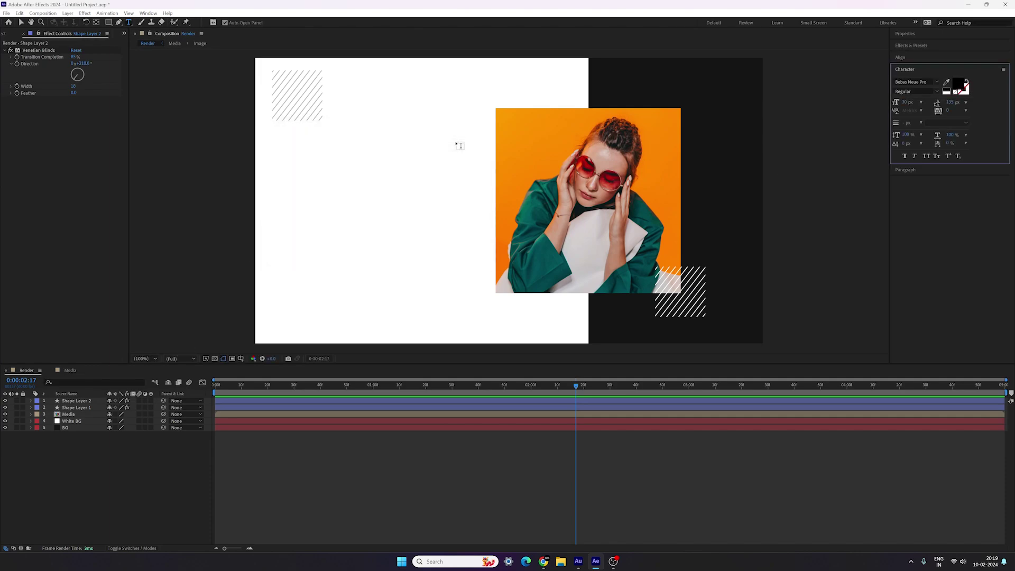
# Set the text's font size to 500 px and its leading to Auto.
pyautogui.click(906, 102)
pyautogui.write('500')
pyautogui.press('Return')
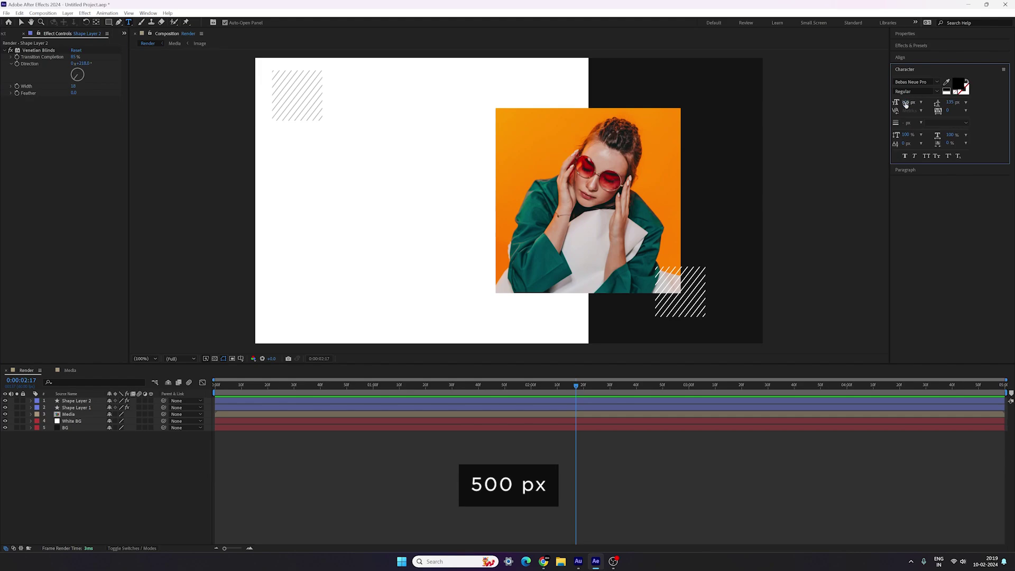
pyautogui.click(963, 102)
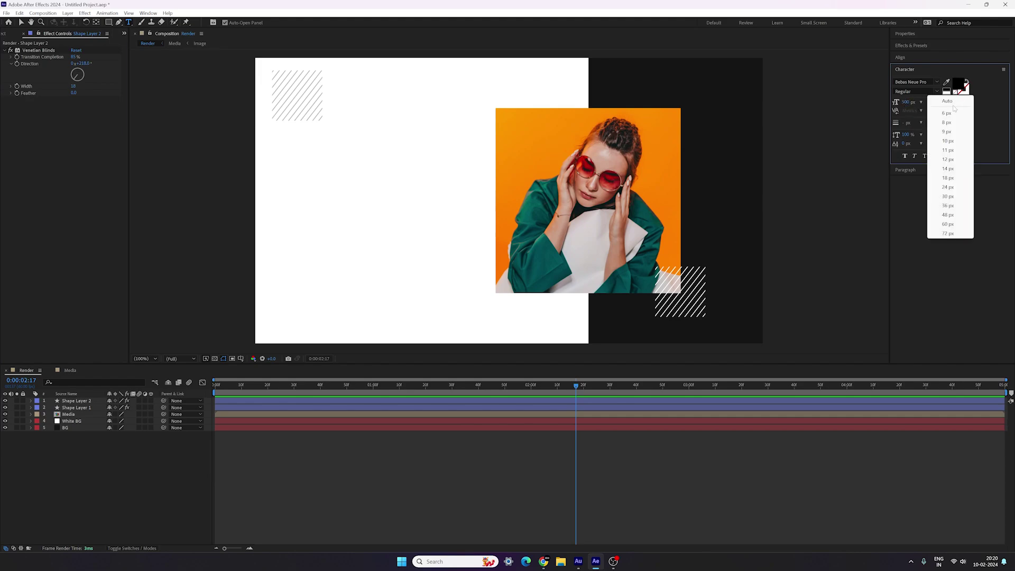
pyautogui.click(945, 102)
# Add the text "01" on the white background below the striped square, left-align it and finish text editing.
pyautogui.click(330, 228)
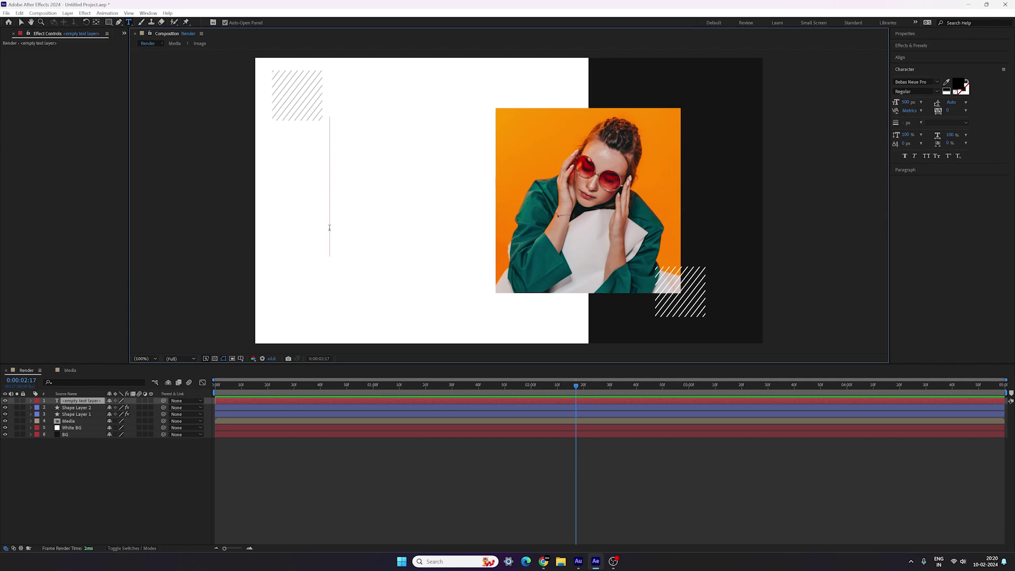
pyautogui.write('01')
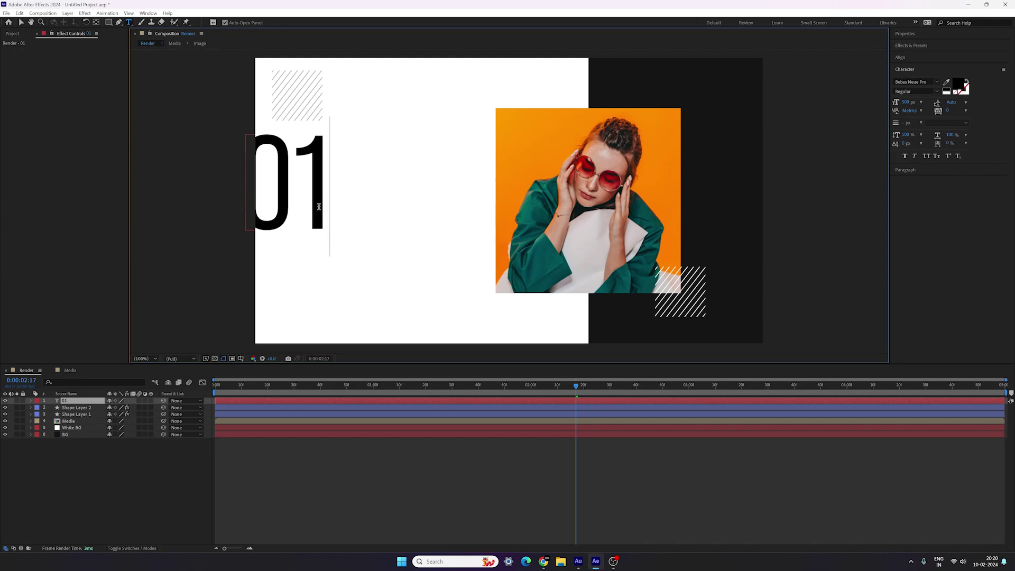
pyautogui.hotkey('ctrl', 'a')
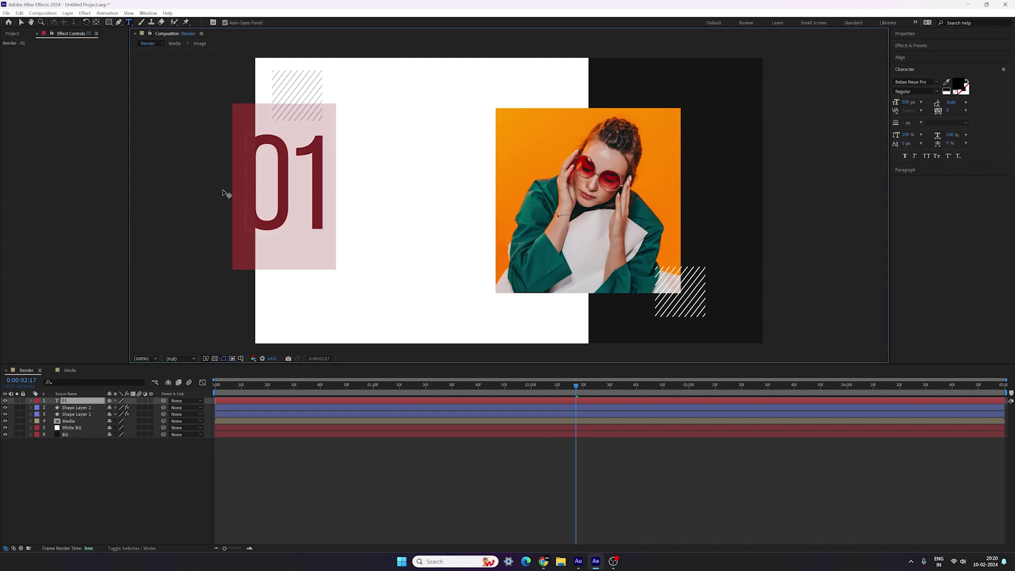
pyautogui.click(910, 170)
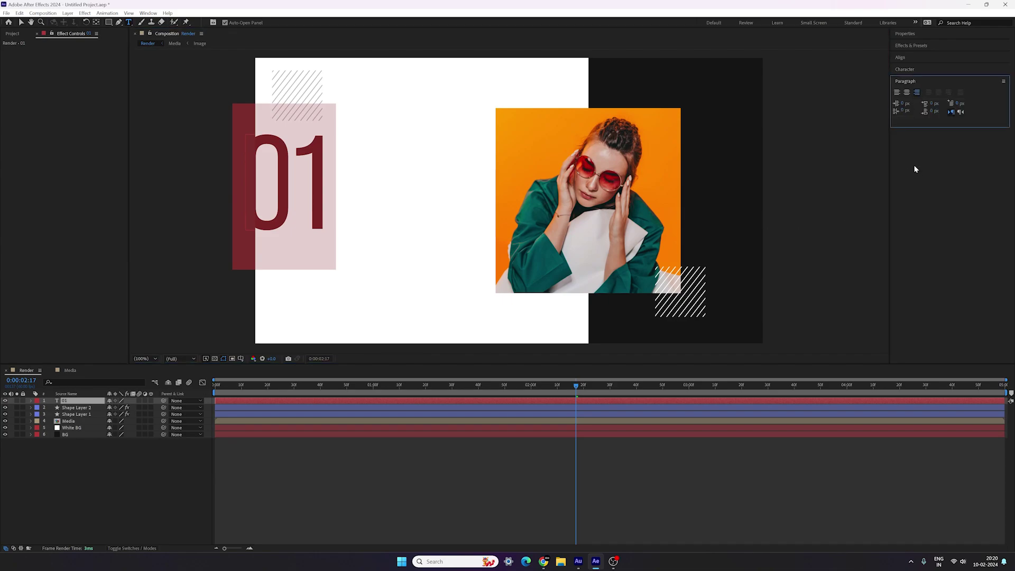
pyautogui.click(897, 93)
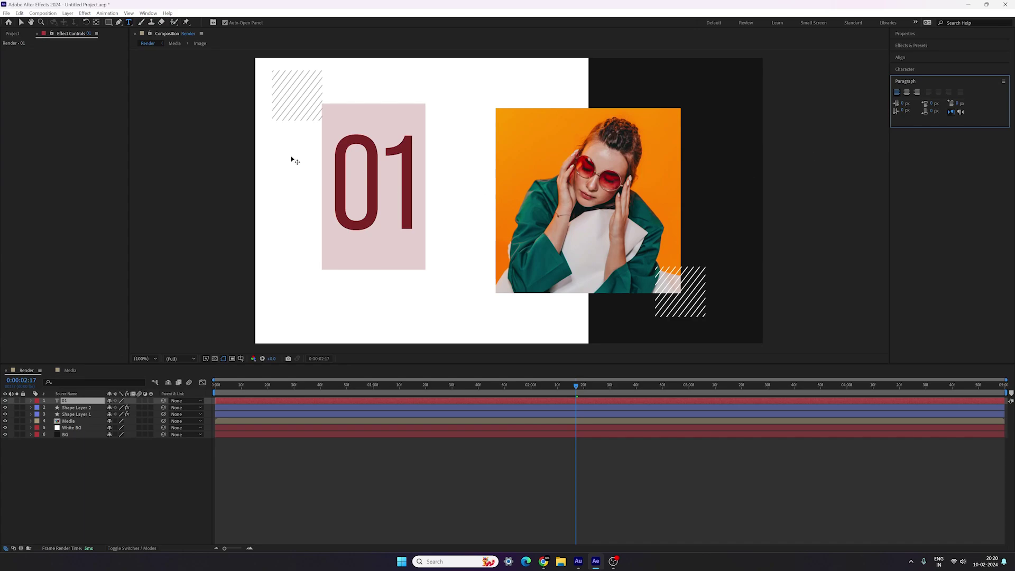
pyautogui.click(21, 22)
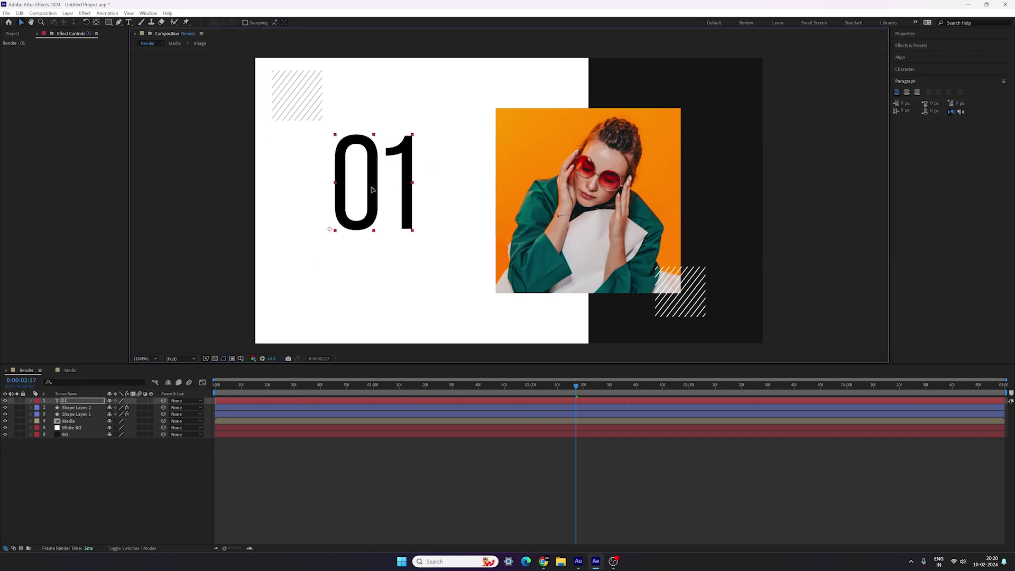
# Position the "01" text below the black striped square, aligning both to a vertical ruler guide along the square's left edge.
pyautogui.moveTo(372, 189); pyautogui.dragTo(311, 195)
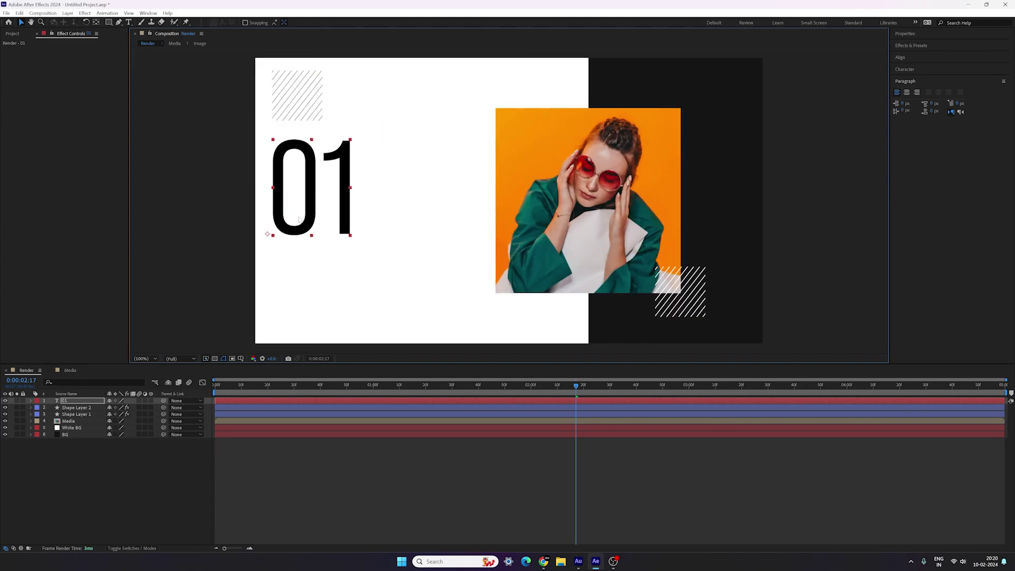
pyautogui.hotkey('ctrl', 'r')
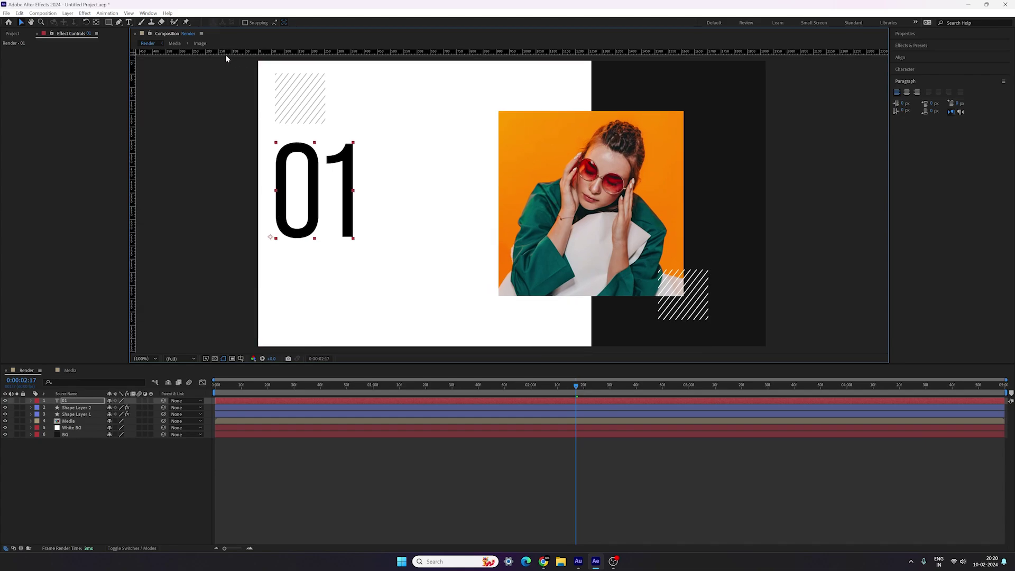
pyautogui.moveTo(134, 134); pyautogui.dragTo(263, 135)
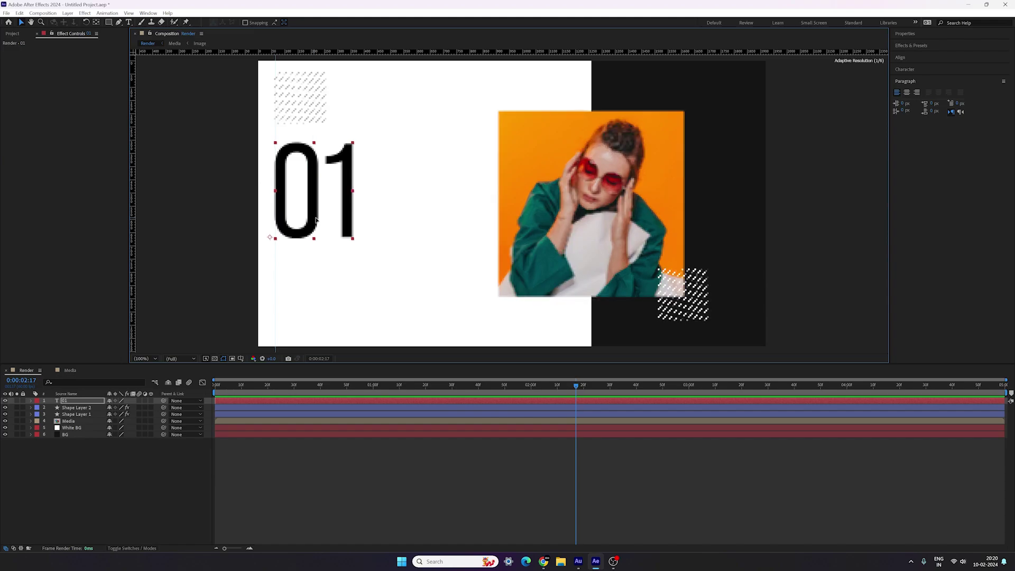
pyautogui.moveTo(314, 221); pyautogui.dragTo(315, 205)
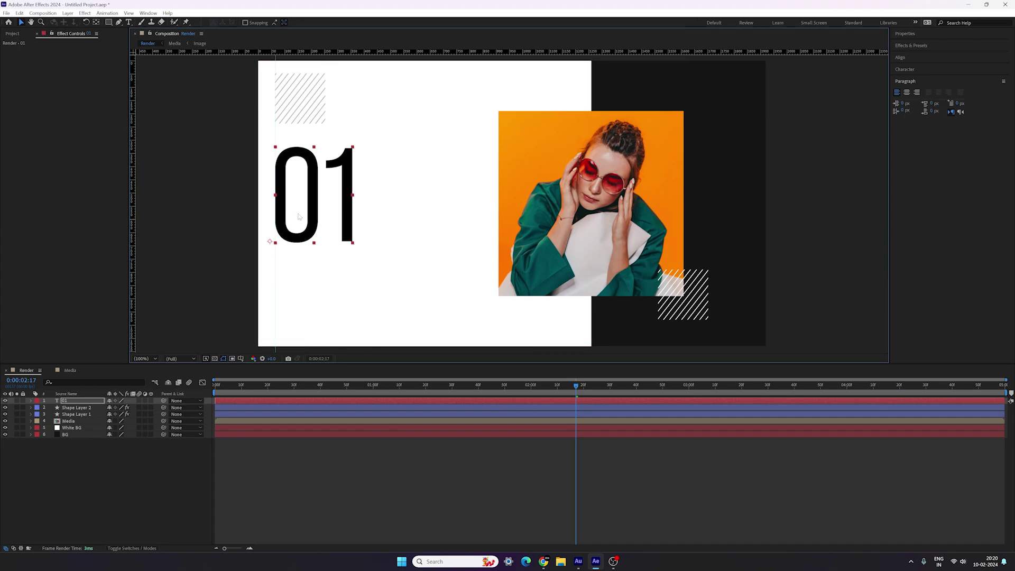
# Center the anchor point of the "01" text layer within its text.
pyautogui.click(101, 401)
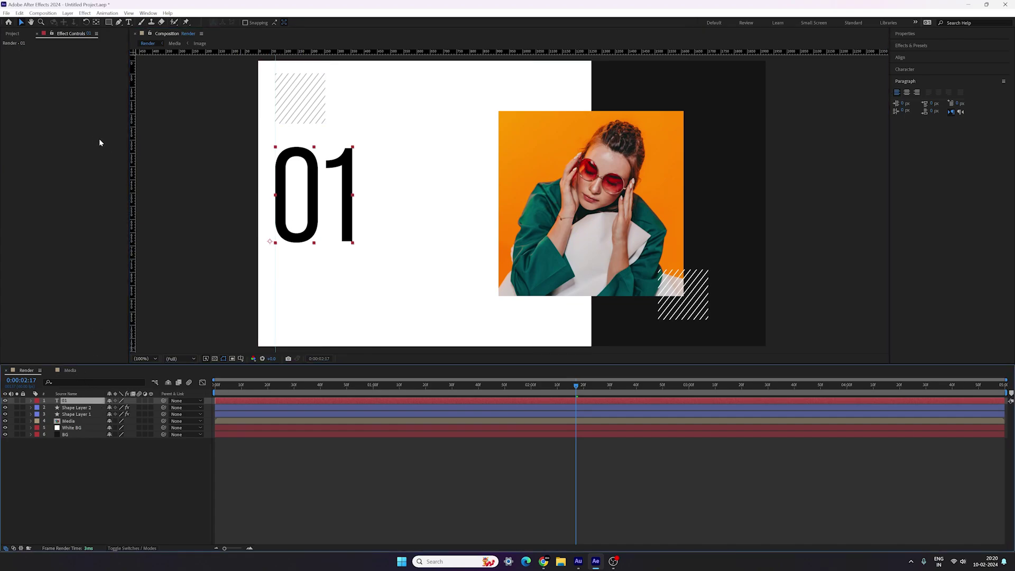
pyautogui.press('ctrl')
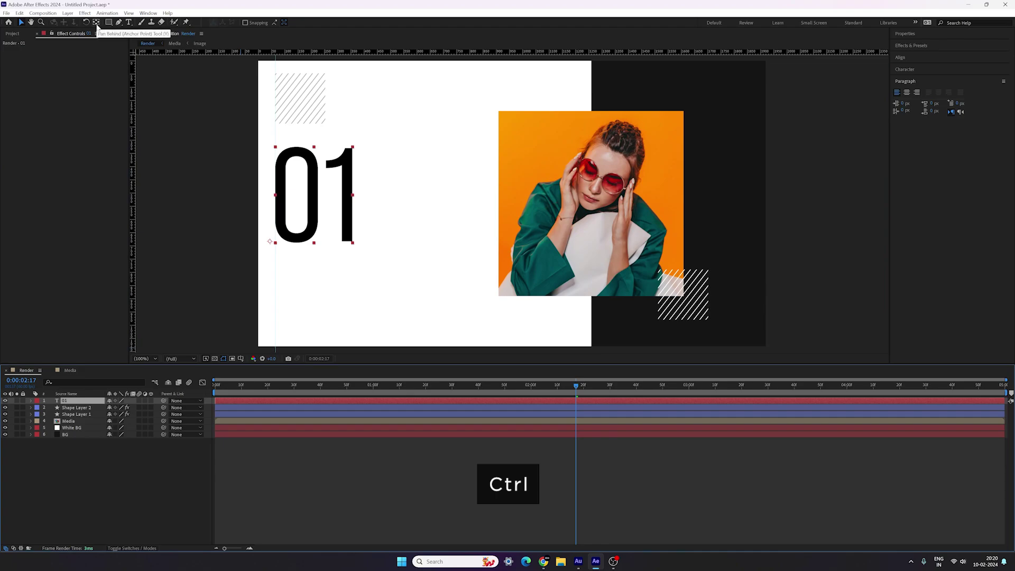
pyautogui.keyDown('ctrl'); pyautogui.doubleClick(97, 25); pyautogui.keyUp('ctrl')
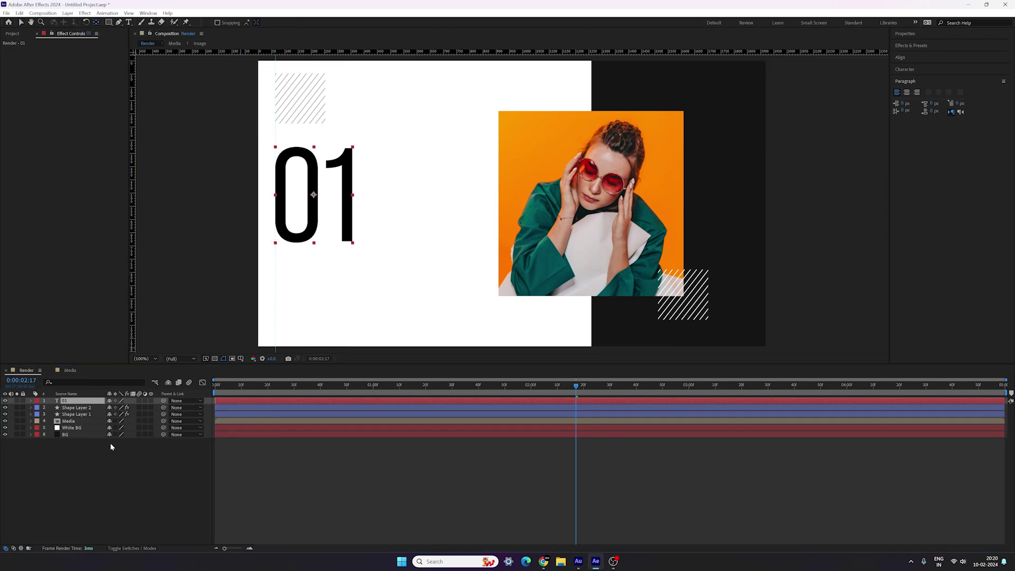
# Set the "01" layer's opacity to 10%.
pyautogui.press('t')
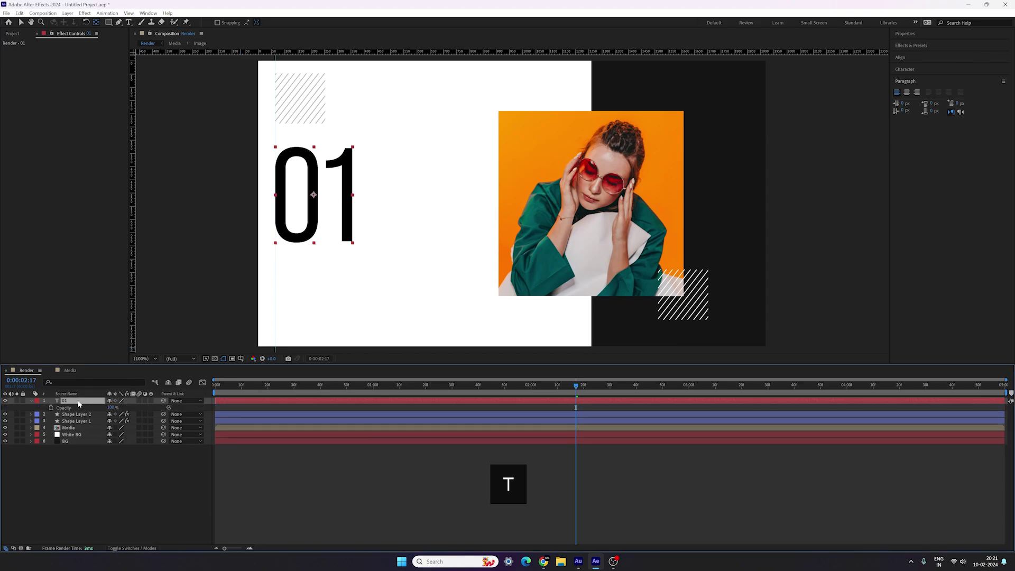
pyautogui.click(112, 408)
pyautogui.write('10')
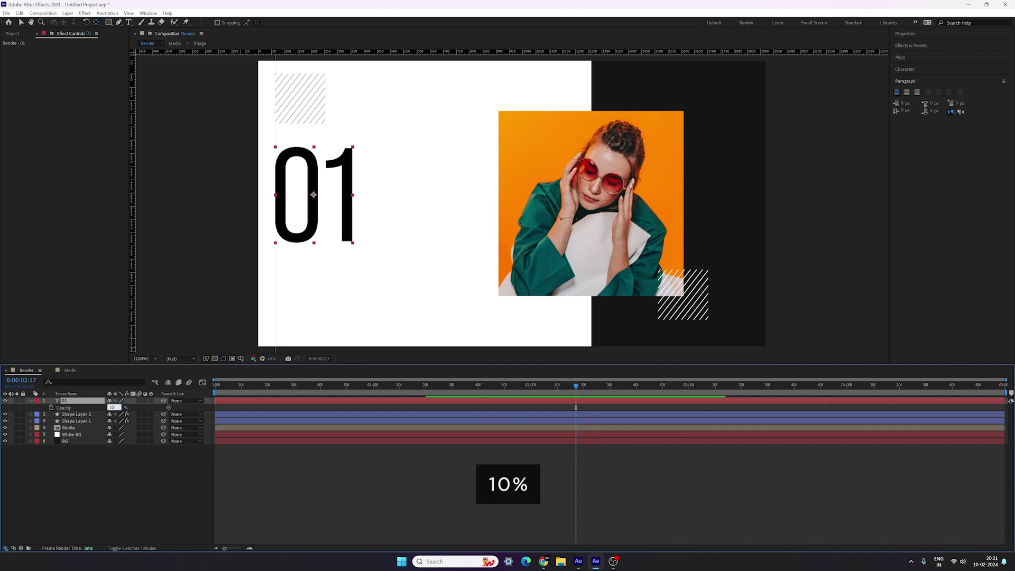
pyautogui.press('Return')
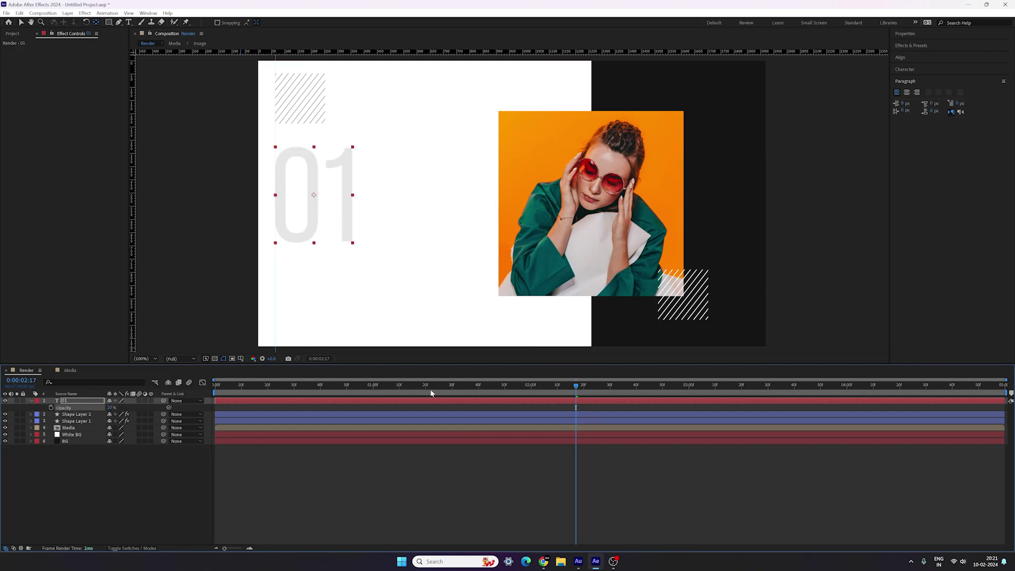
# Keyframe the "01" layer's opacity to rise from 0% at 0:00:01:00 to 10% at 0:00:02:00.
pyautogui.moveTo(430, 393); pyautogui.dragTo(531, 396)
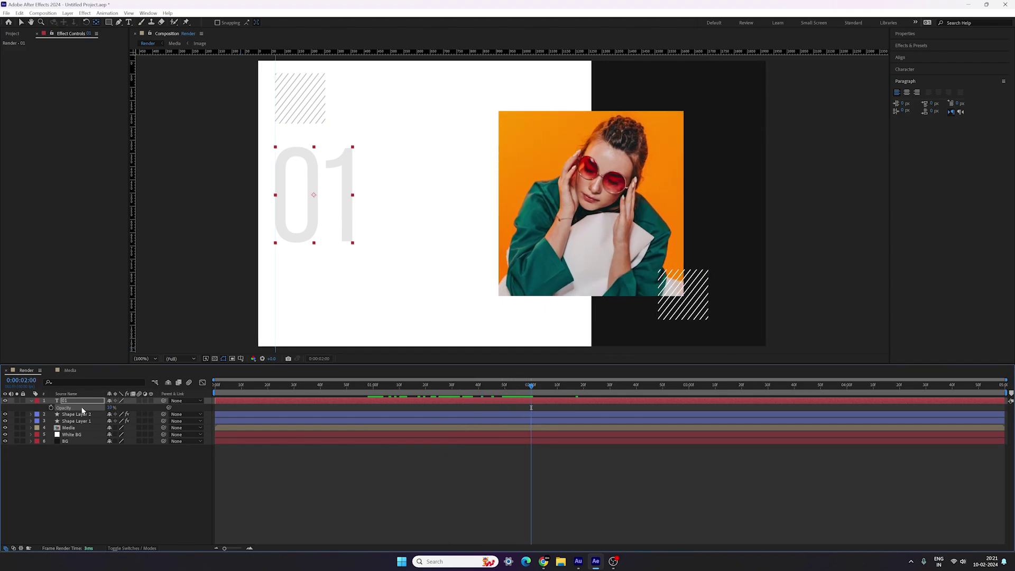
pyautogui.click(51, 408)
pyautogui.moveTo(408, 393); pyautogui.dragTo(373, 393)
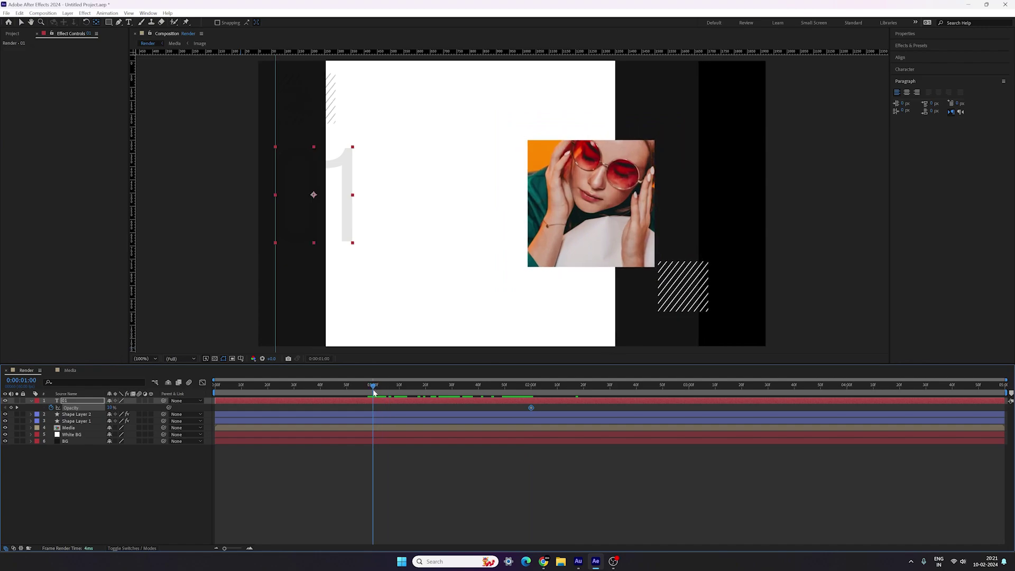
pyautogui.click(111, 408)
pyautogui.write('0')
pyautogui.press('Return')
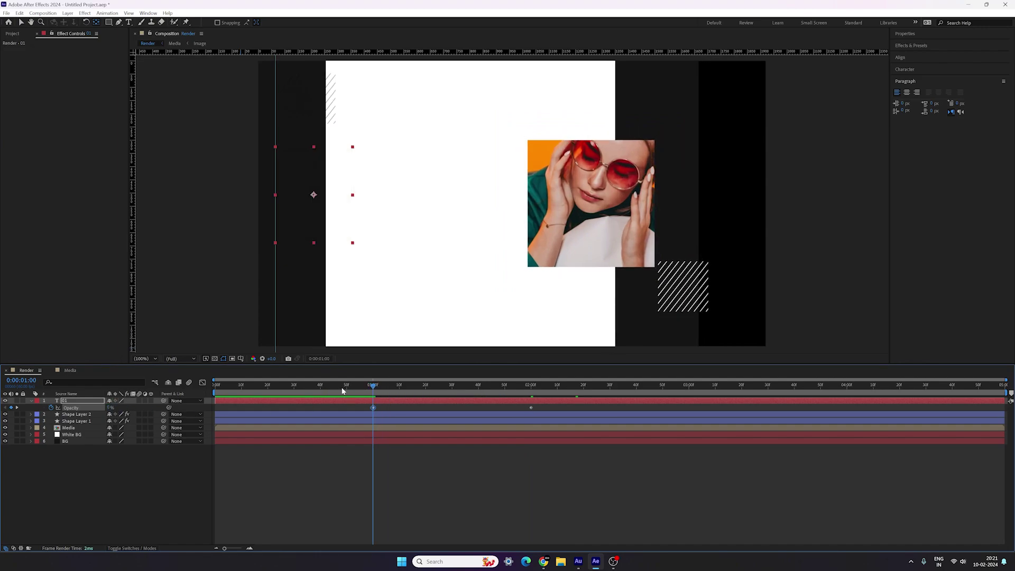
# Preview the "01" fade-in up to 0:00:02:20, then collapse the layer's properties and return to the Selection tool.
pyautogui.moveTo(342, 390); pyautogui.dragTo(583, 396)
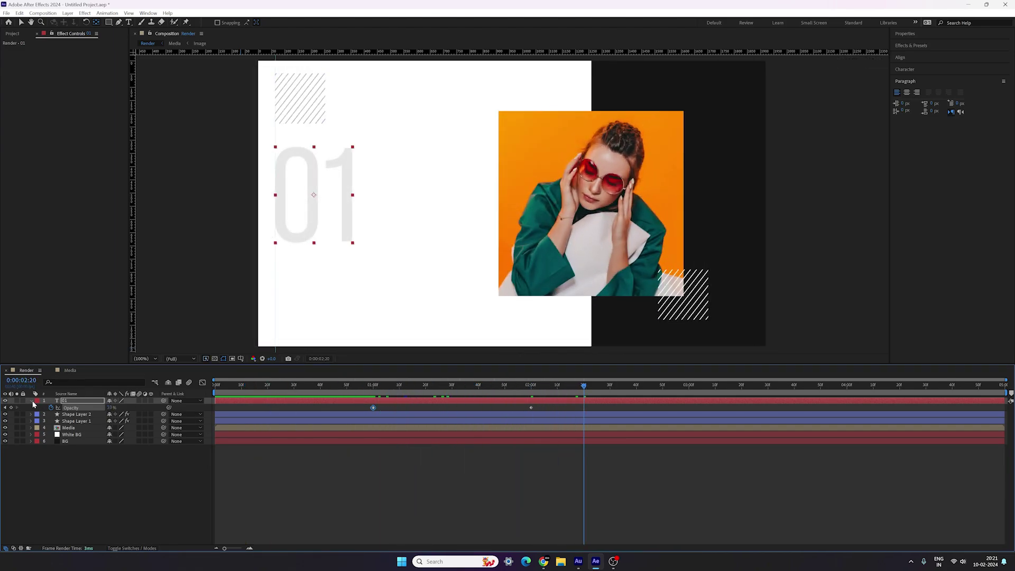
pyautogui.click(32, 403)
pyautogui.click(73, 455)
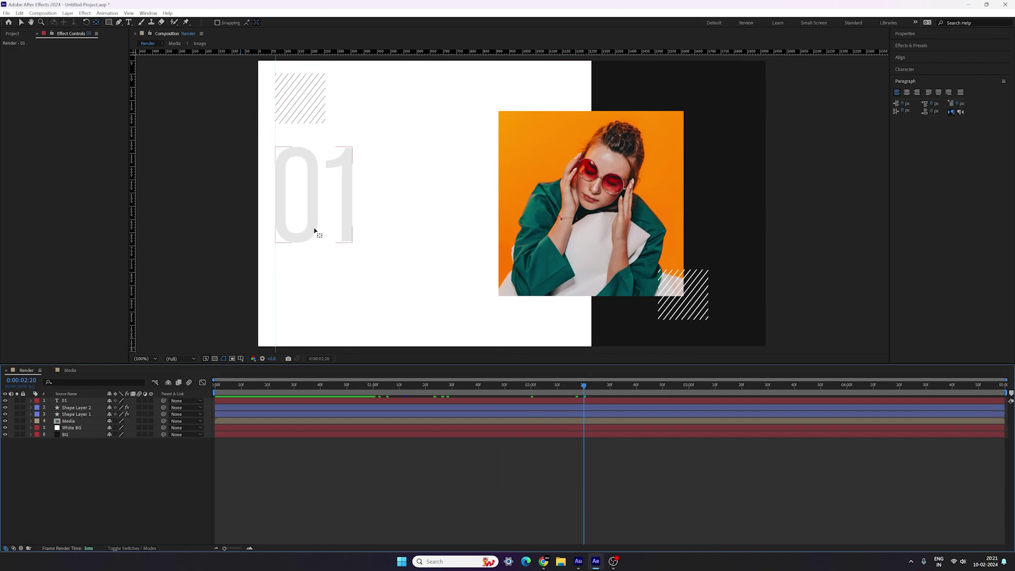
pyautogui.click(21, 24)
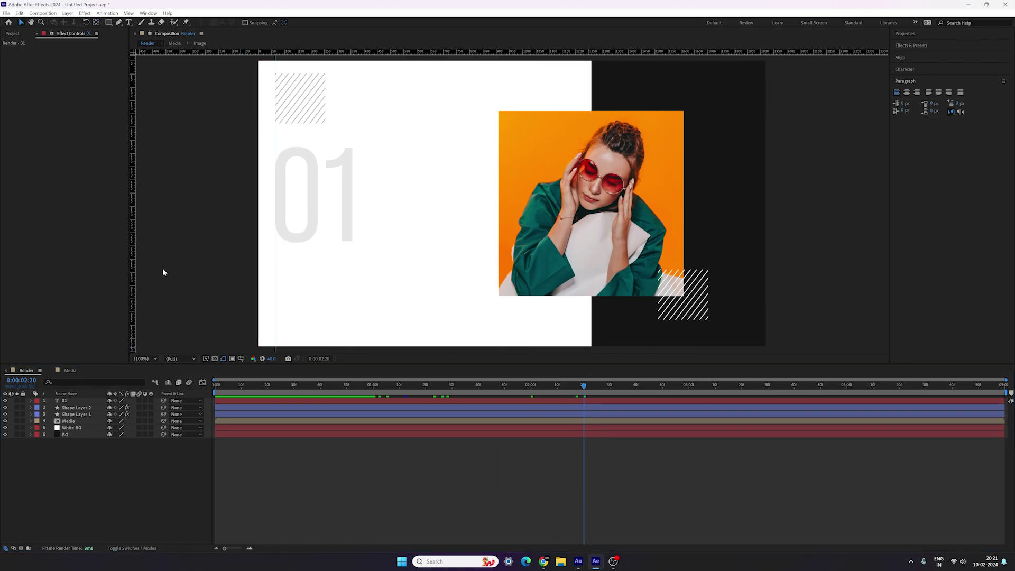
pyautogui.click(129, 489)
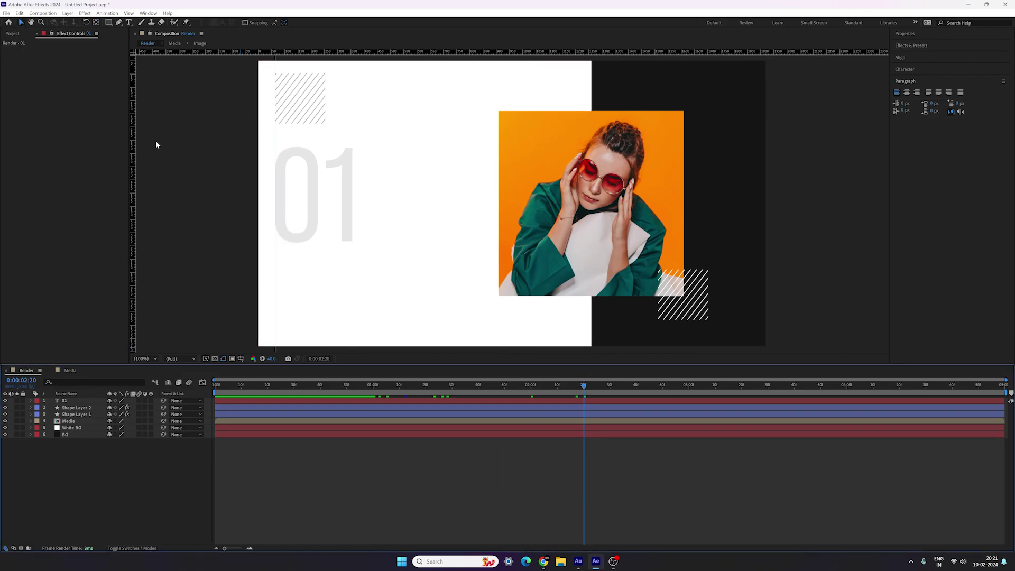
# Activate the Type tool and set its font to Barlow Bold at 100 px.
pyautogui.click(129, 23)
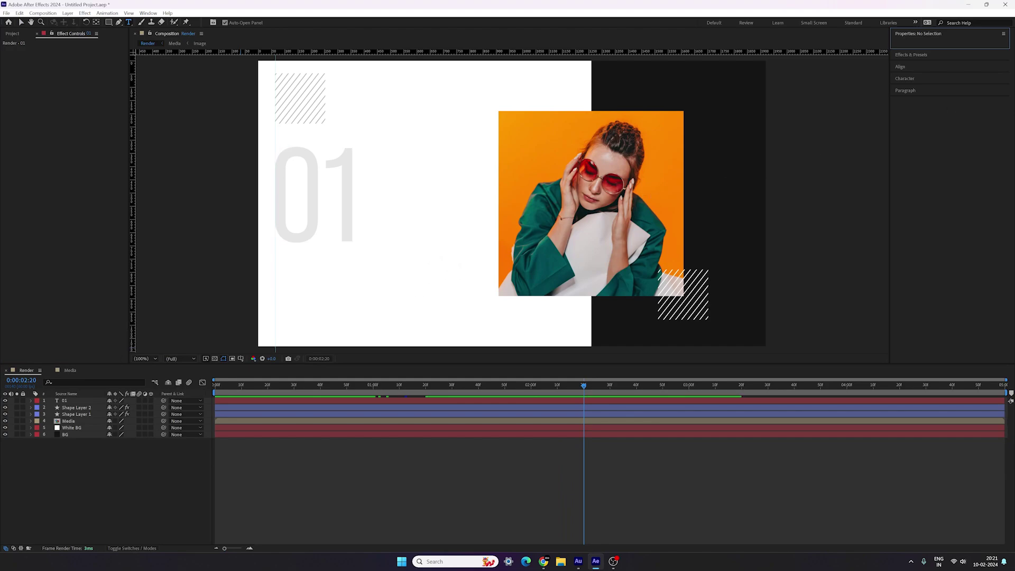
pyautogui.click(908, 79)
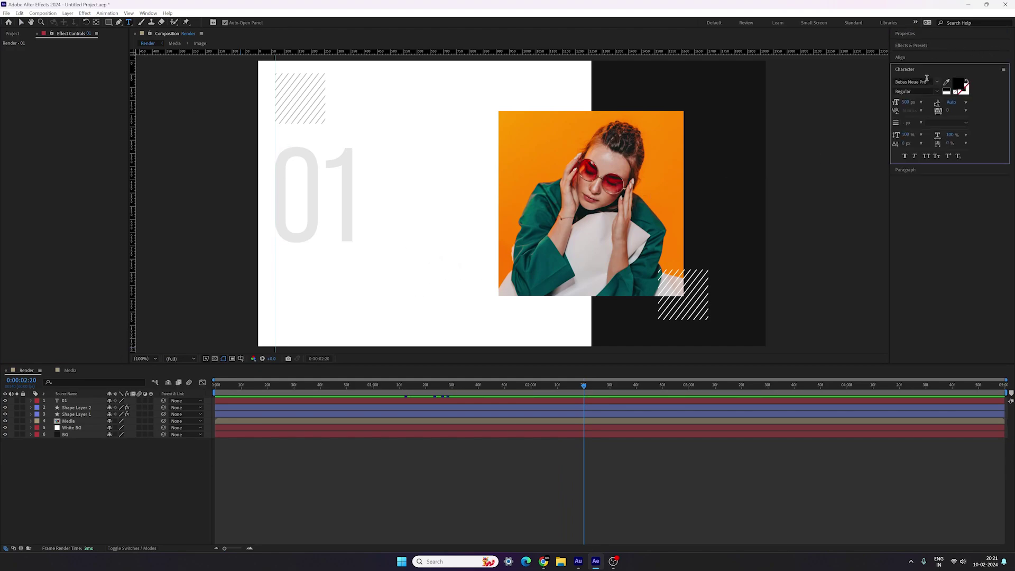
pyautogui.click(921, 81)
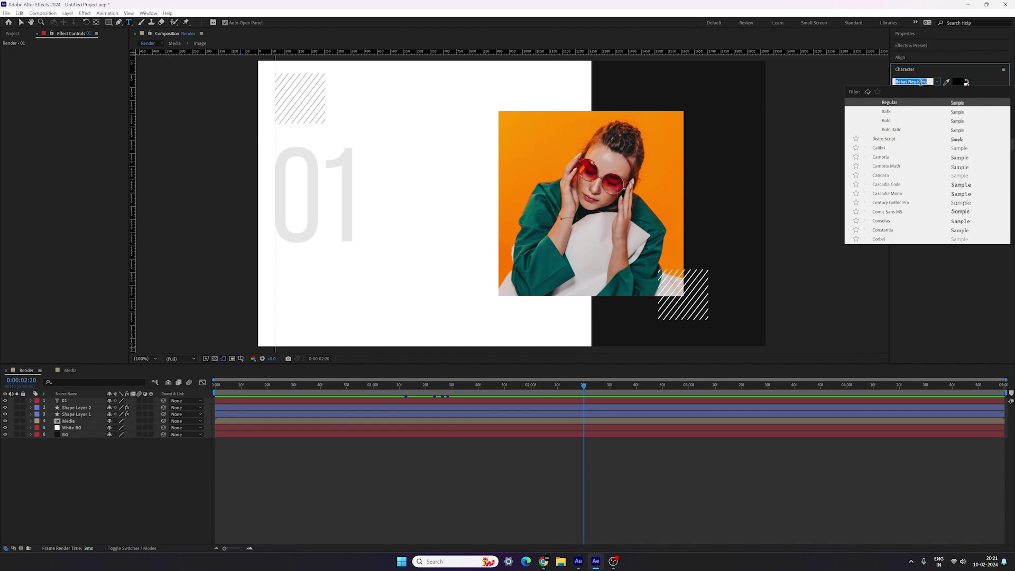
pyautogui.write('bar')
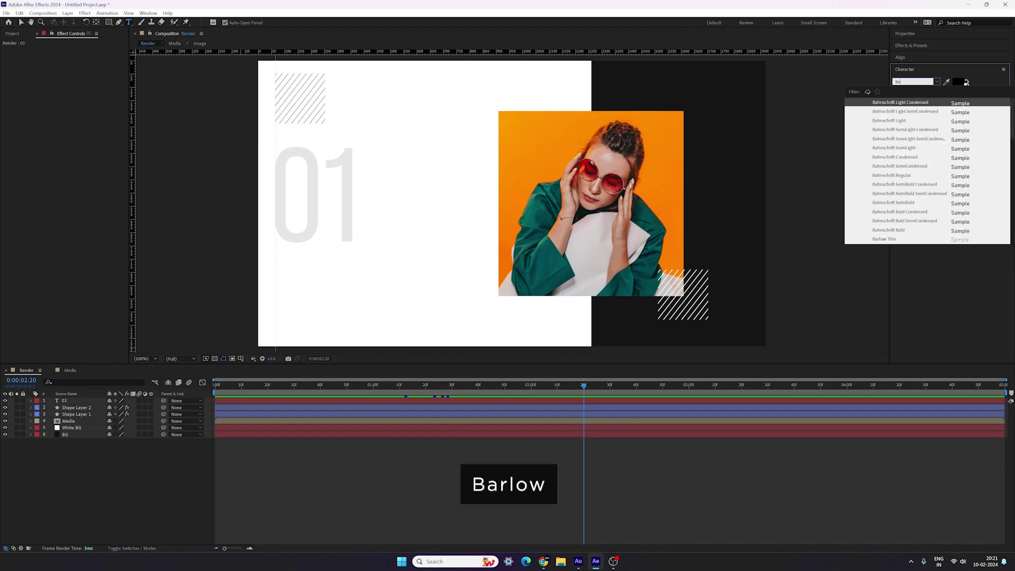
pyautogui.click(893, 211)
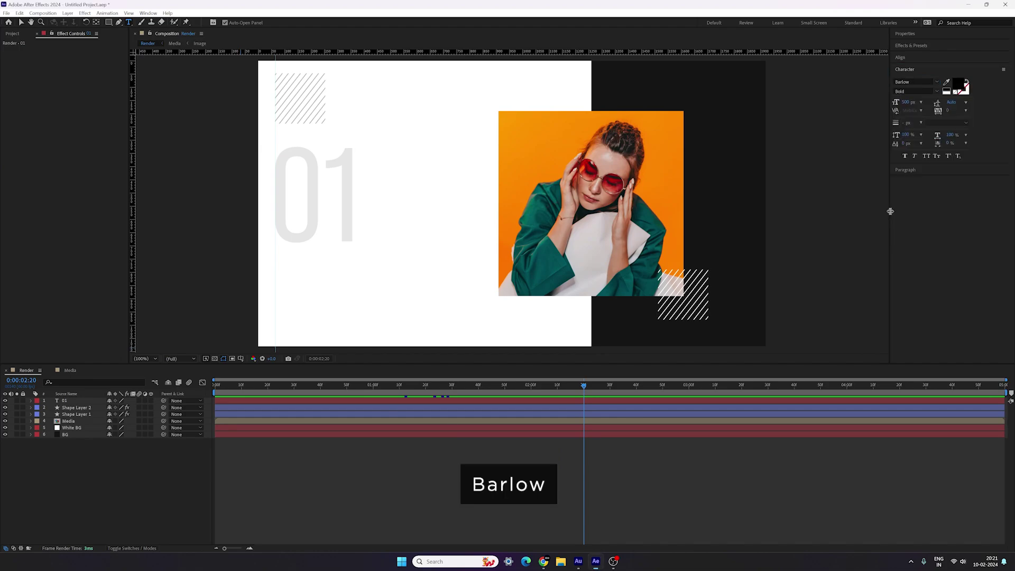
pyautogui.moveTo(907, 104)
pyautogui.mouseDown()
pyautogui.moveTo(840, 107)
pyautogui.moveTo(902, 104)
pyautogui.mouseUp()
pyautogui.click(904, 103)
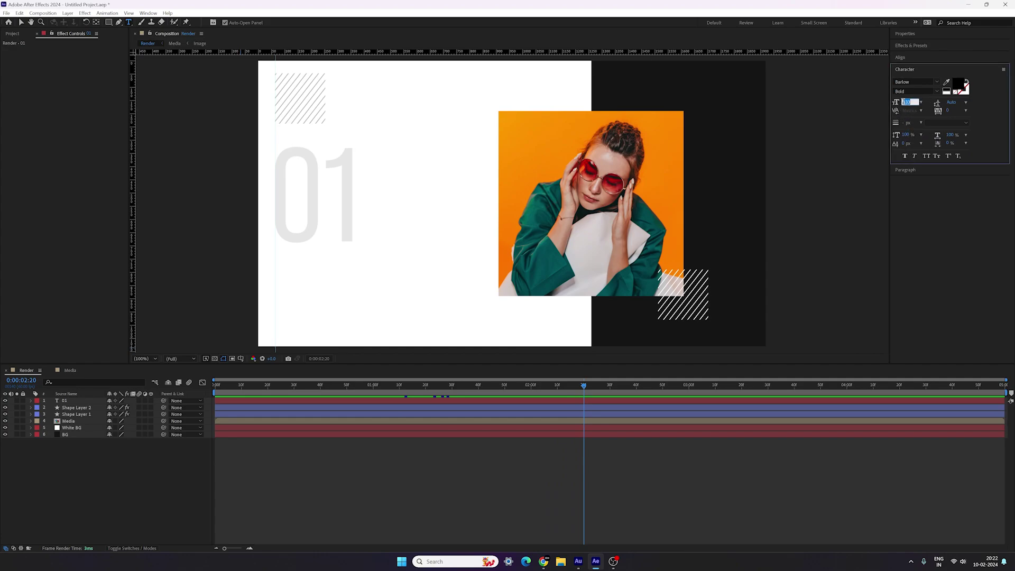
pyautogui.write('100')
pyautogui.press('Return')
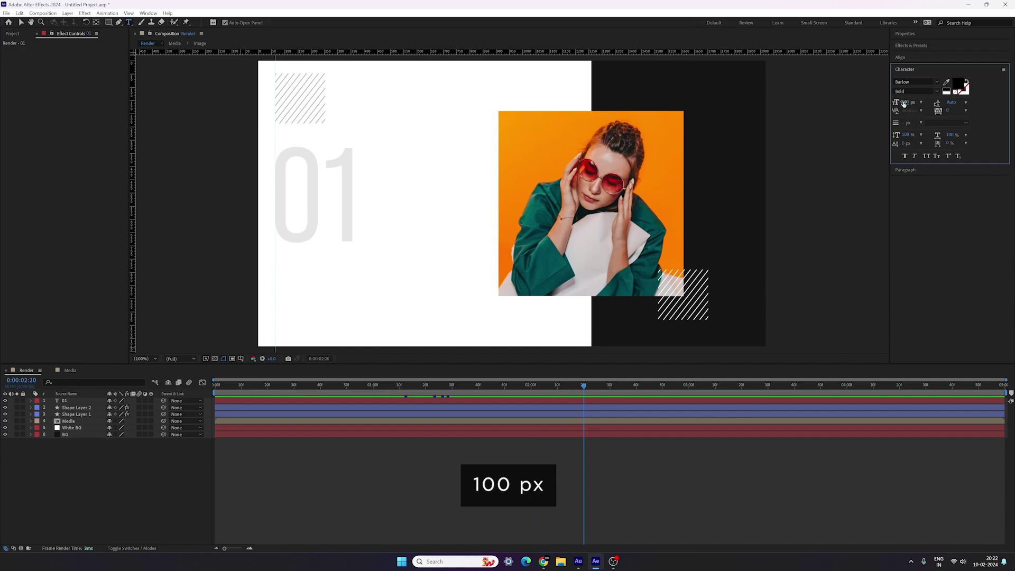
# Add the text "Design." on the white background below the "01".
pyautogui.click(367, 292)
pyautogui.write('Des')
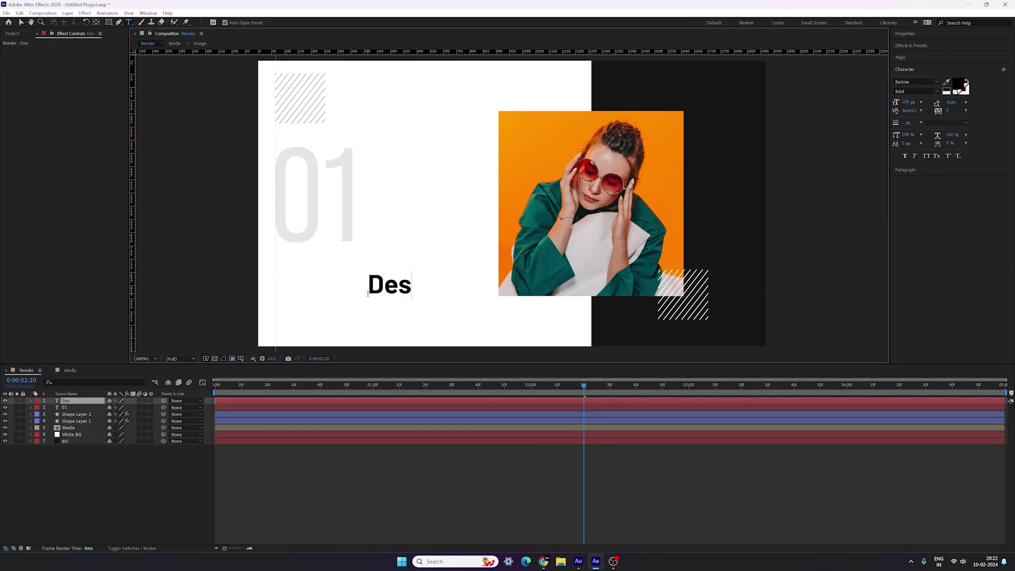
pyautogui.write('ign.')
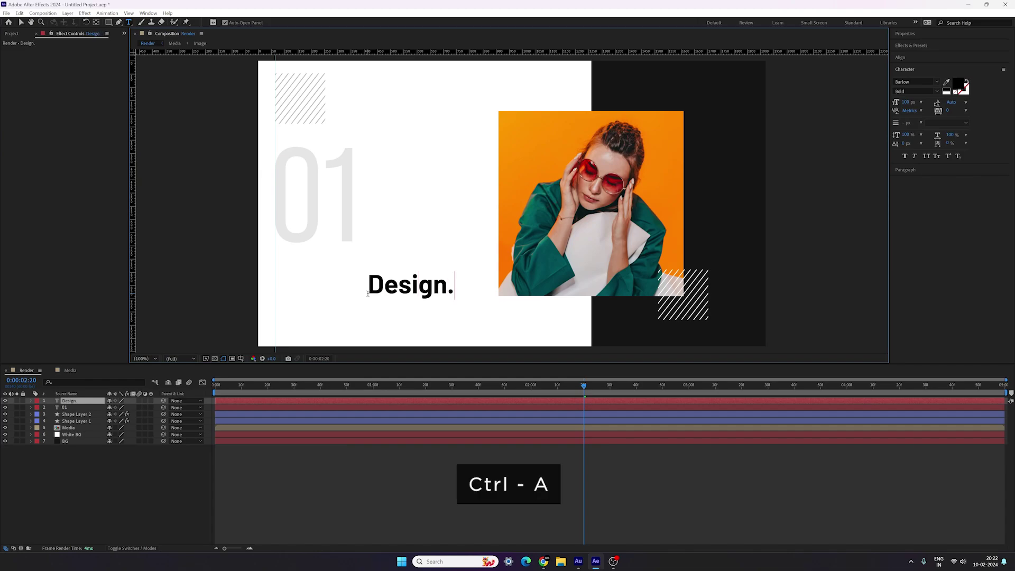
# Format "Design." as Barlow SemiBold at 215 px and move it so it overlaps the lower part of the "01".
pyautogui.hotkey('ctrl', 'a')
pyautogui.moveTo(906, 102); pyautogui.dragTo(941, 107)
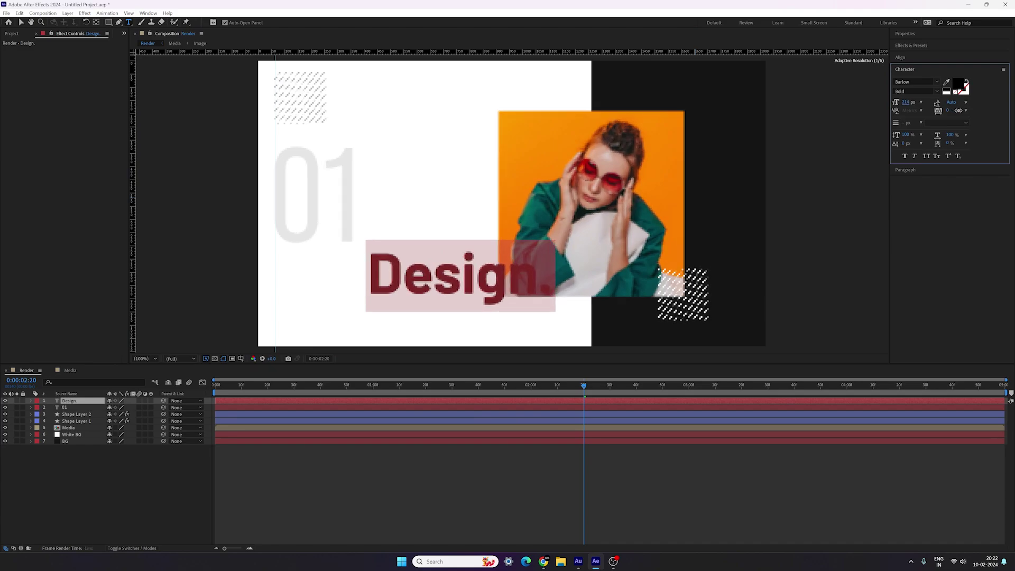
pyautogui.click(937, 91)
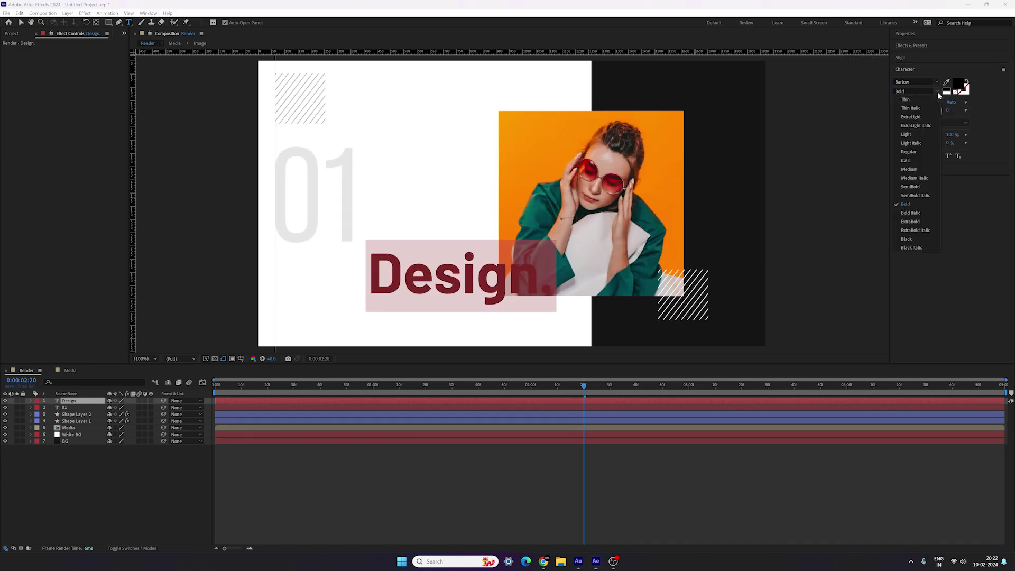
pyautogui.click(911, 187)
pyautogui.press('Escape')
pyautogui.press('v')
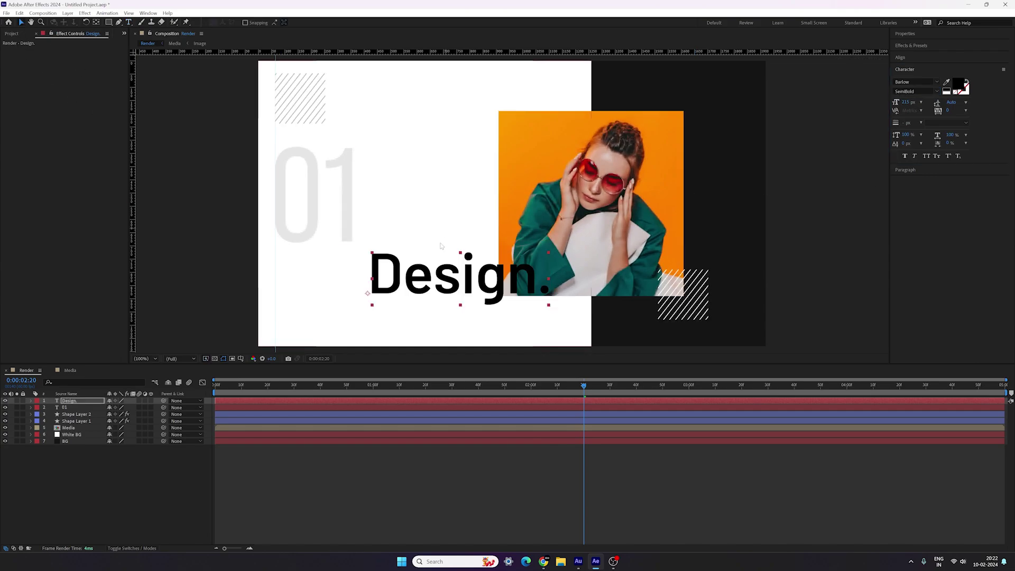
pyautogui.moveTo(450, 282); pyautogui.dragTo(371, 214)
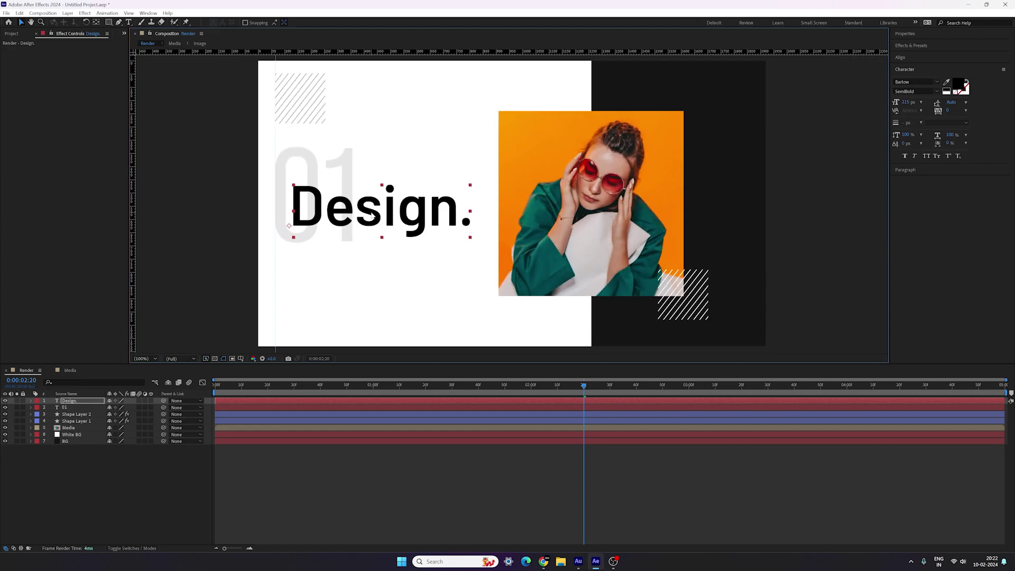
# Left-align the "Design." text with a tracking of -30 and change its font style to Bold.
pyautogui.doubleClick(412, 218)
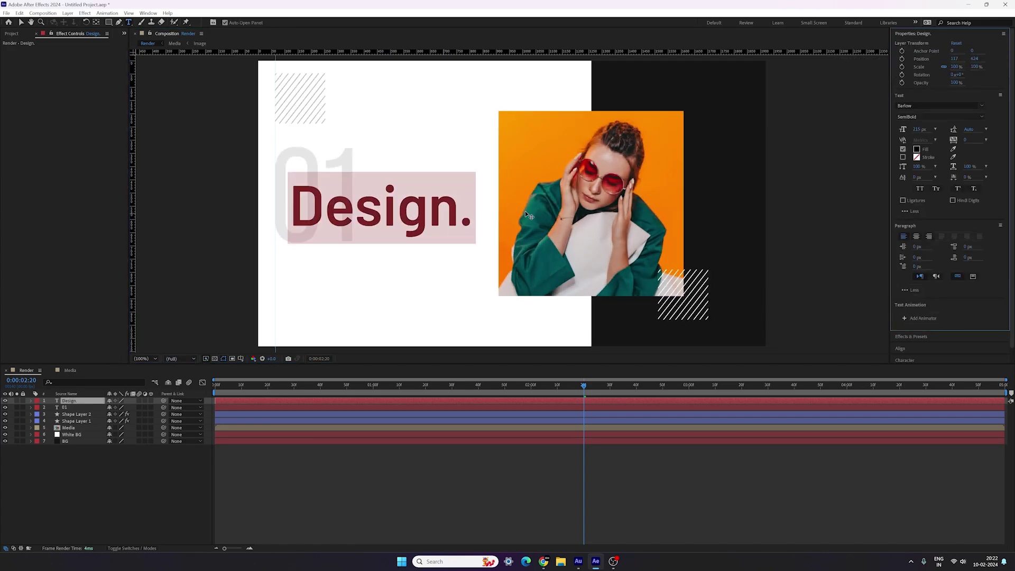
pyautogui.click(904, 237)
pyautogui.moveTo(965, 140); pyautogui.dragTo(944, 140)
pyautogui.click(971, 139)
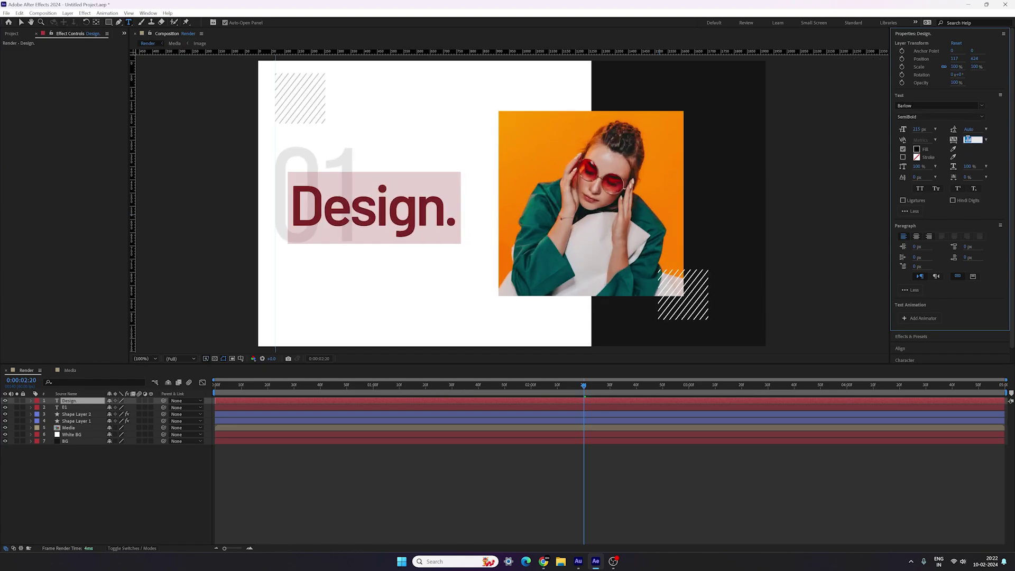
pyautogui.write('-38')
pyautogui.press('Return')
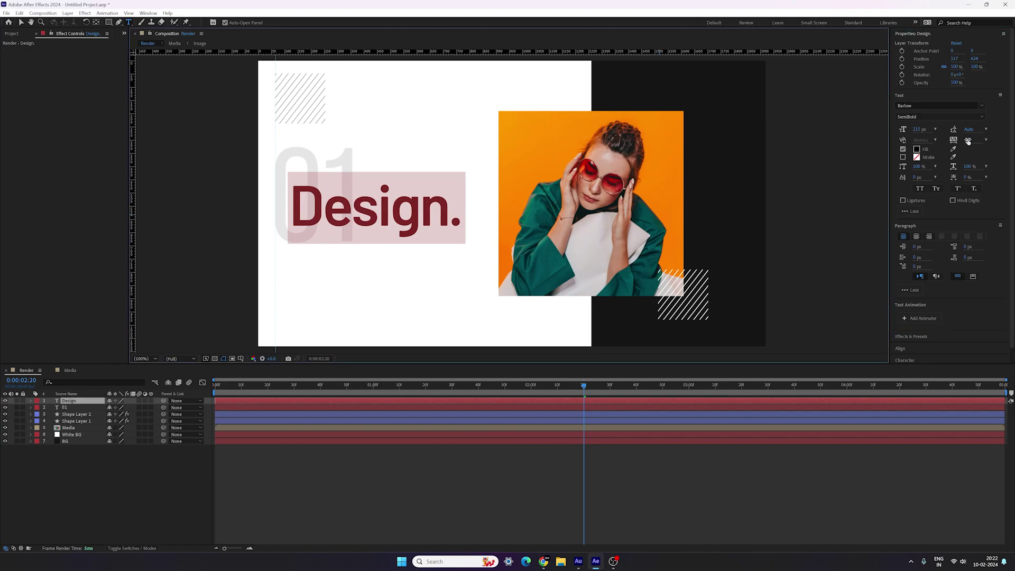
pyautogui.click(912, 115)
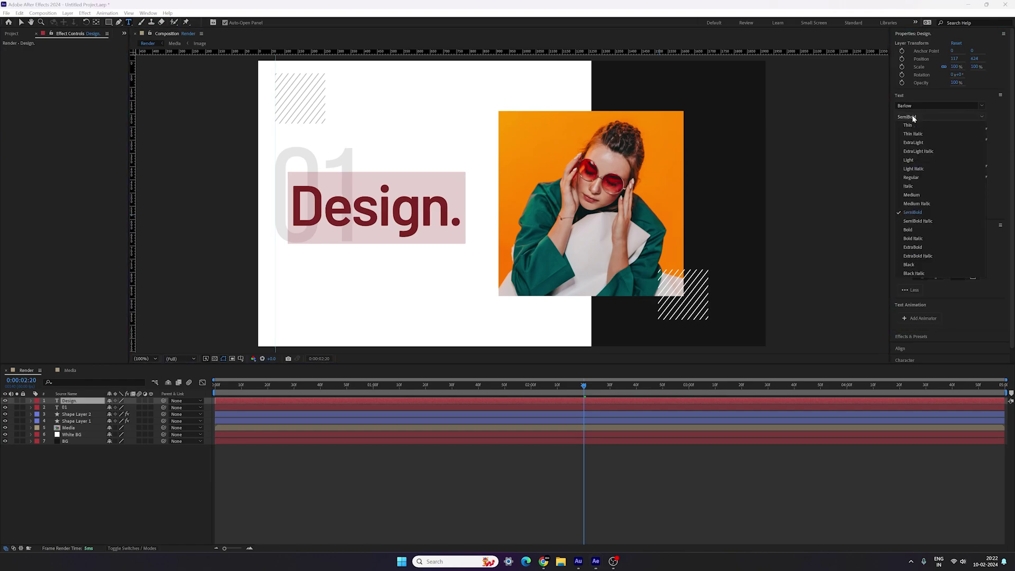
pyautogui.click(908, 230)
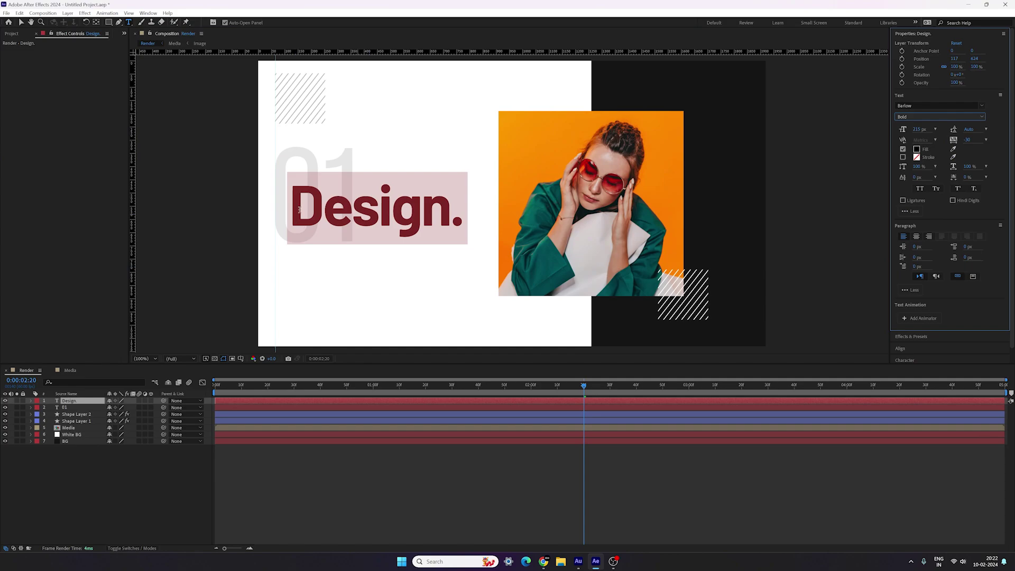
# Add a Position text animator to the "Design." layer with the playhead at 0:00:02:30.
pyautogui.click(21, 22)
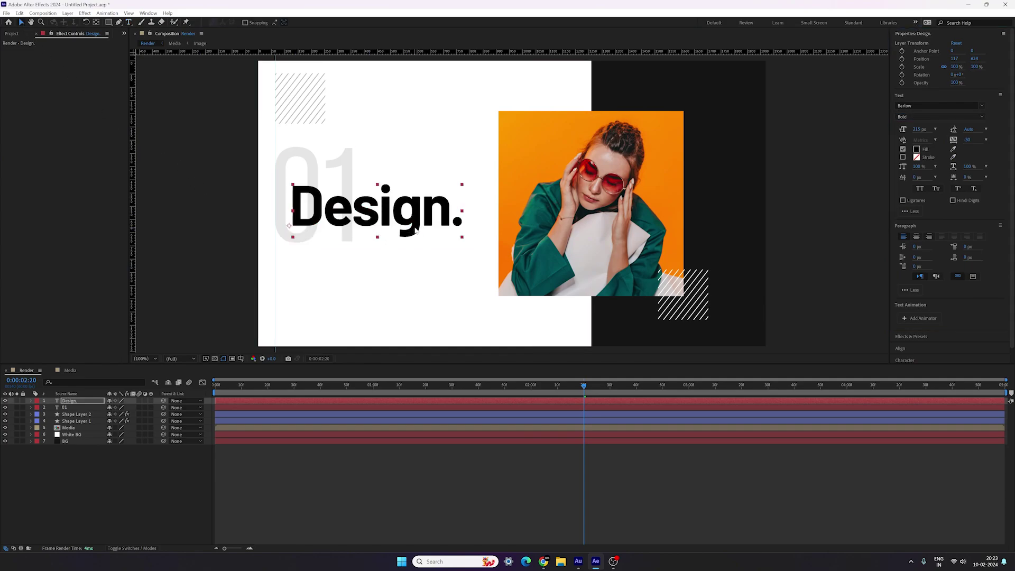
pyautogui.click(31, 401)
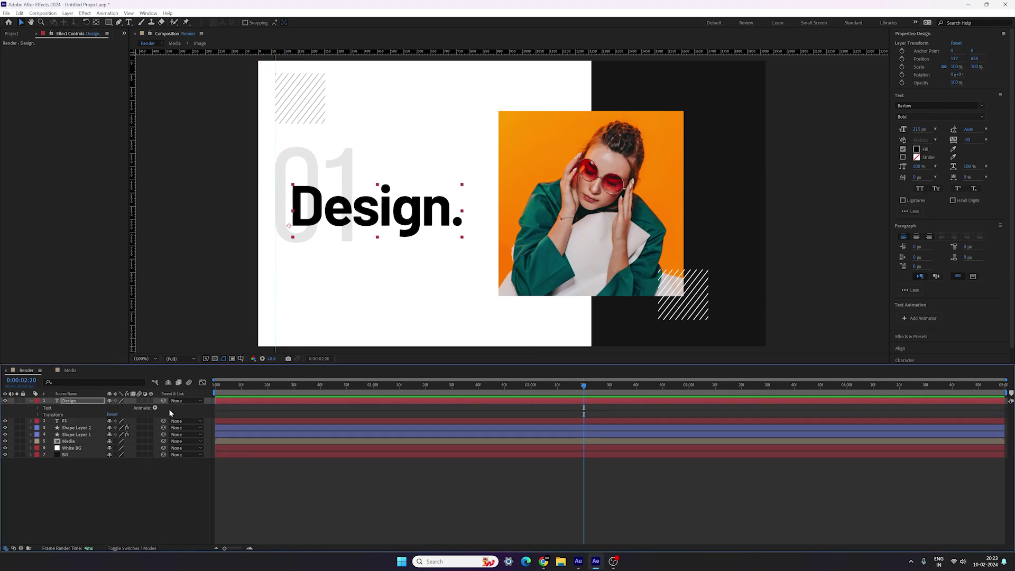
pyautogui.click(532, 391)
pyautogui.moveTo(532, 396); pyautogui.dragTo(611, 400)
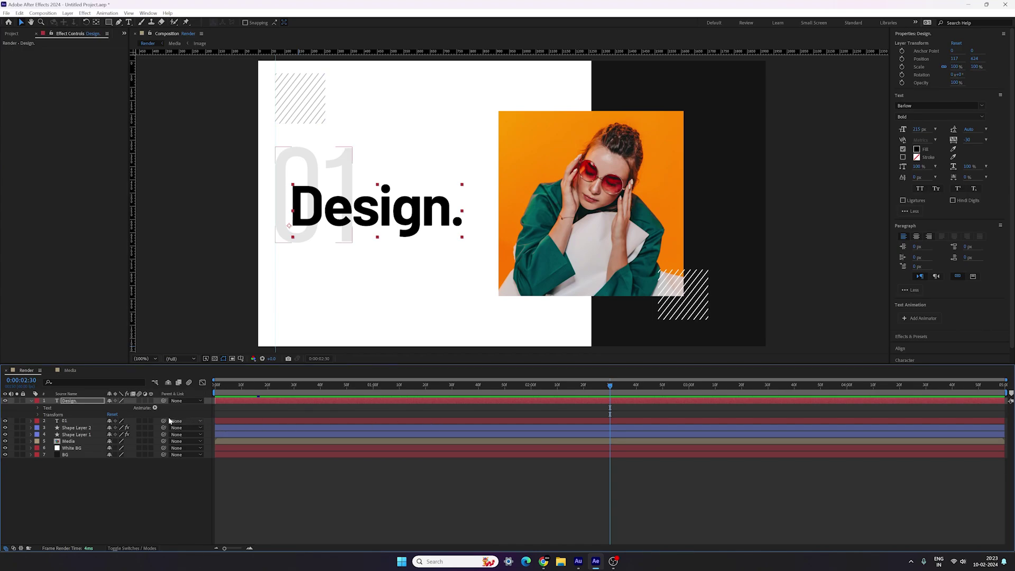
pyautogui.click(155, 408)
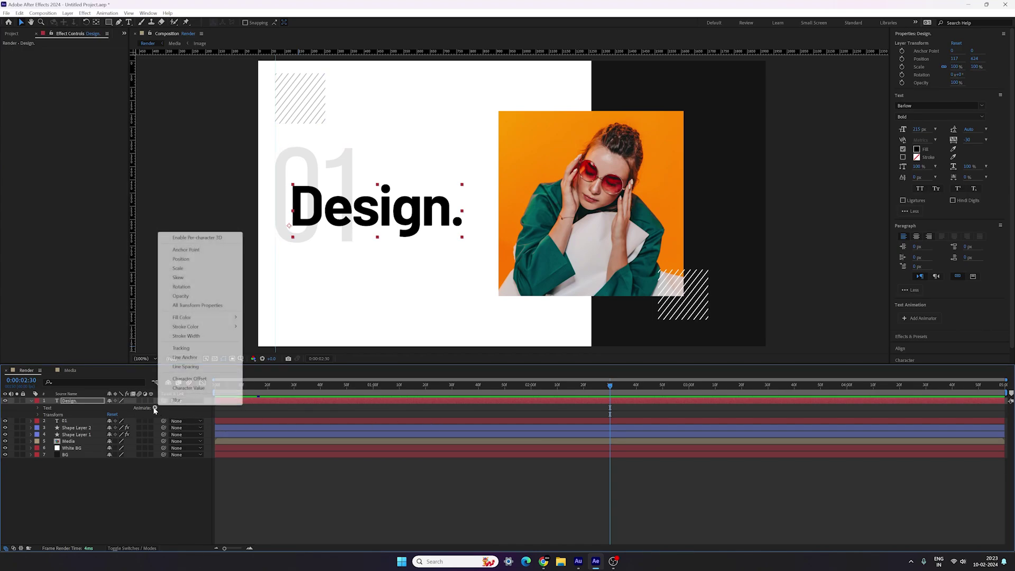
pyautogui.click(181, 259)
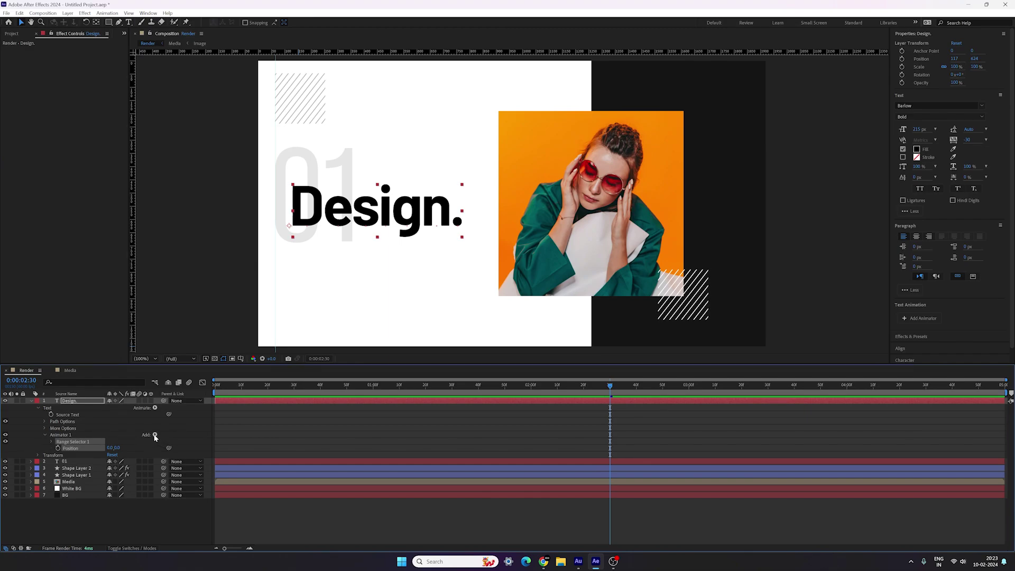
# Add Opacity and Tracking properties to the "Design." layer's text animator.
pyautogui.click(154, 435)
pyautogui.moveTo(183, 438)
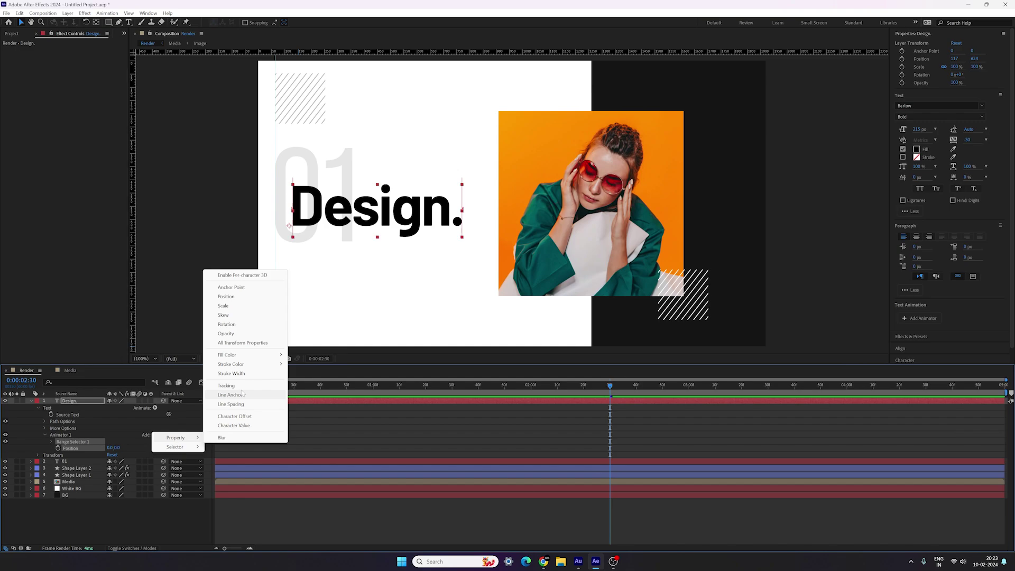
pyautogui.click(227, 333)
pyautogui.click(155, 434)
pyautogui.moveTo(183, 437)
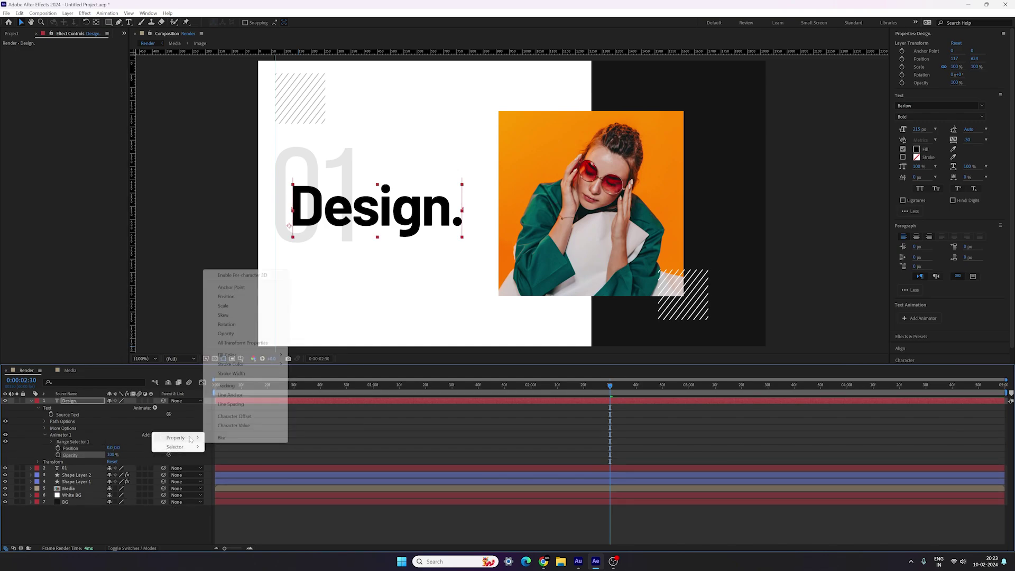
pyautogui.click(226, 386)
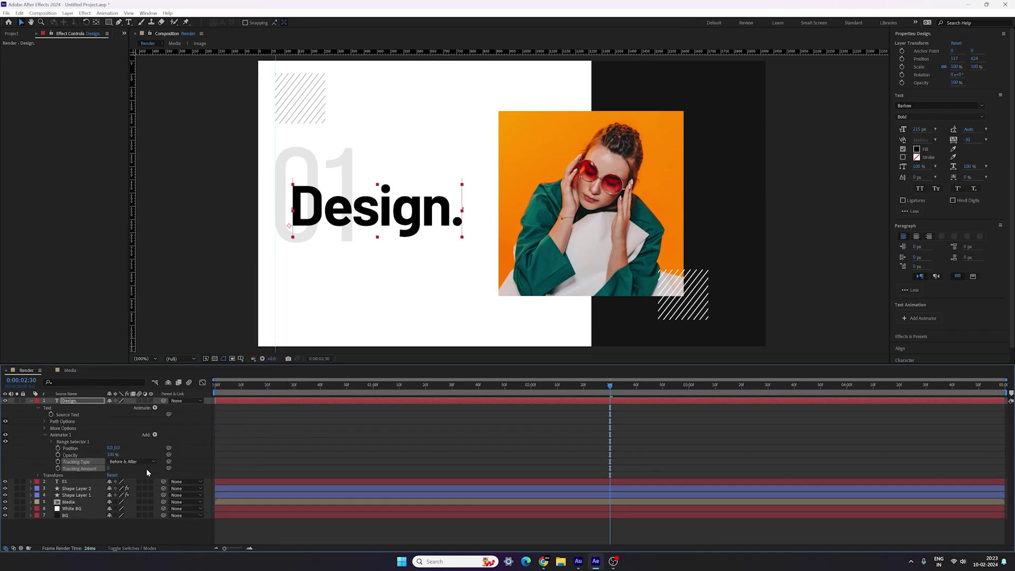
# Set the text animator's vertical Position offset to 75.
pyautogui.moveTo(118, 448); pyautogui.dragTo(120, 451)
pyautogui.click(118, 448)
pyautogui.press('Return')
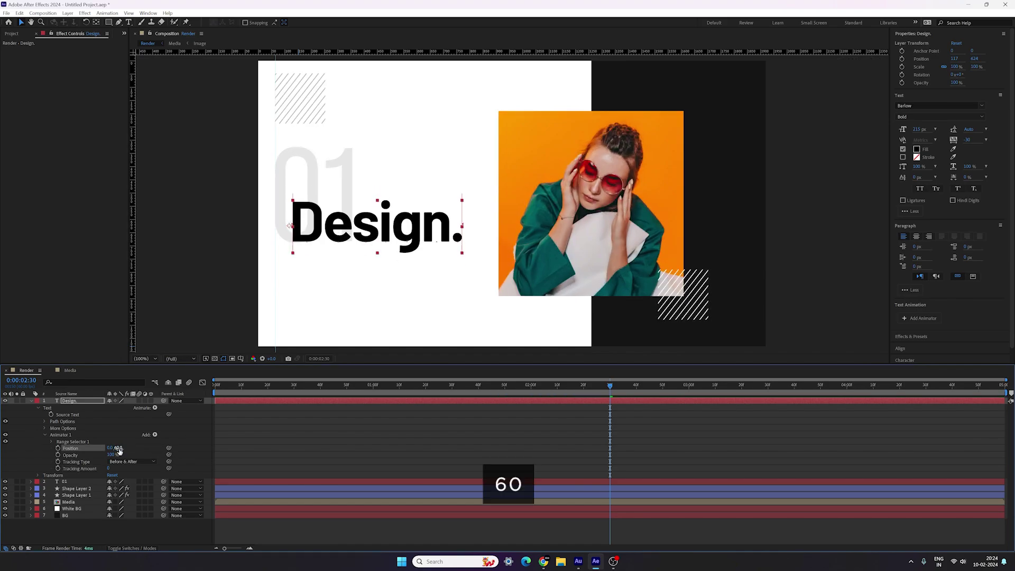
pyautogui.click(119, 449)
pyautogui.write('75')
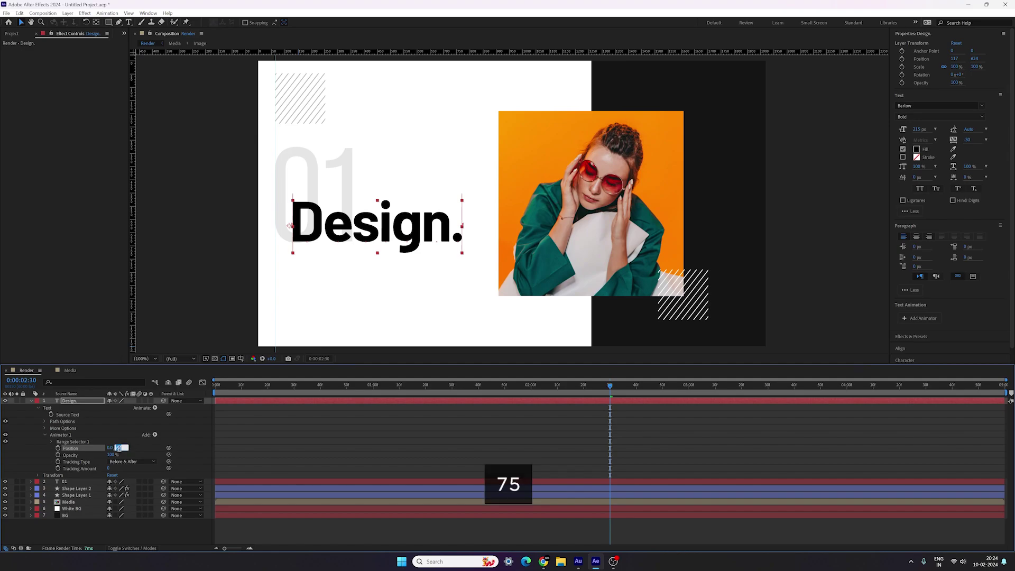
pyautogui.press('Return')
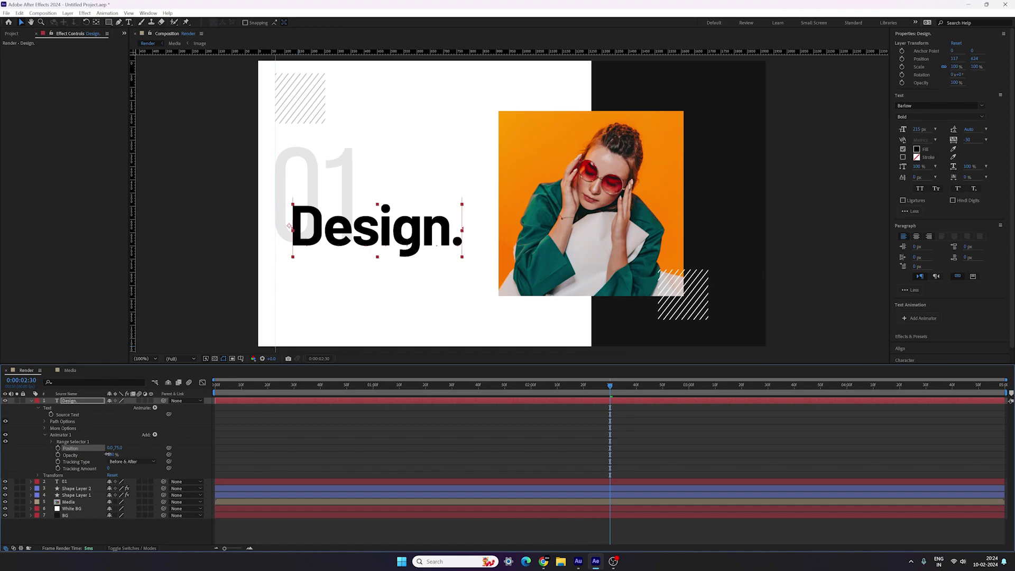
# Set the text animator's Opacity to 0% and its Tracking Amount to -60.
pyautogui.click(111, 455)
pyautogui.write('0')
pyautogui.press('Return')
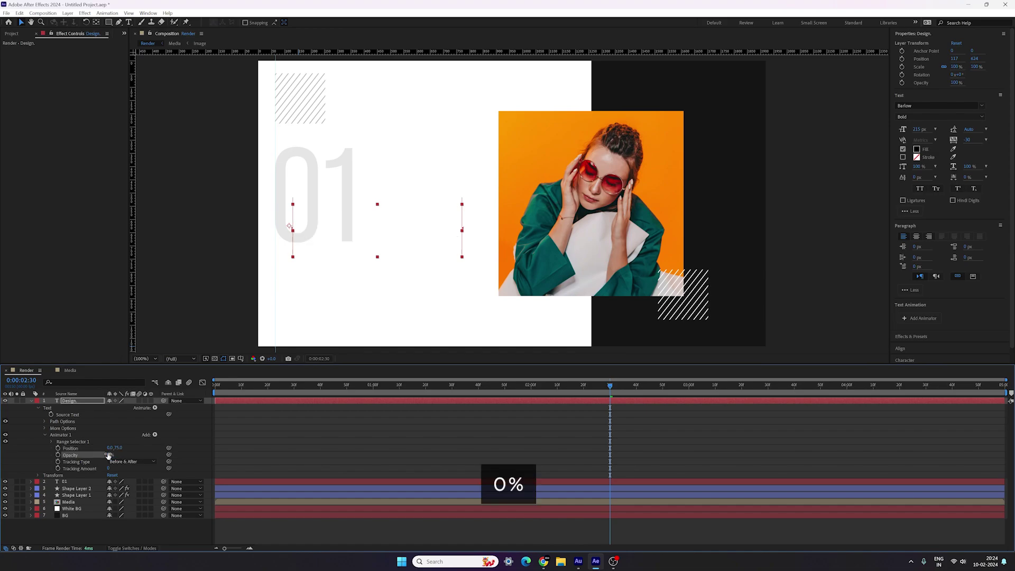
pyautogui.click(109, 468)
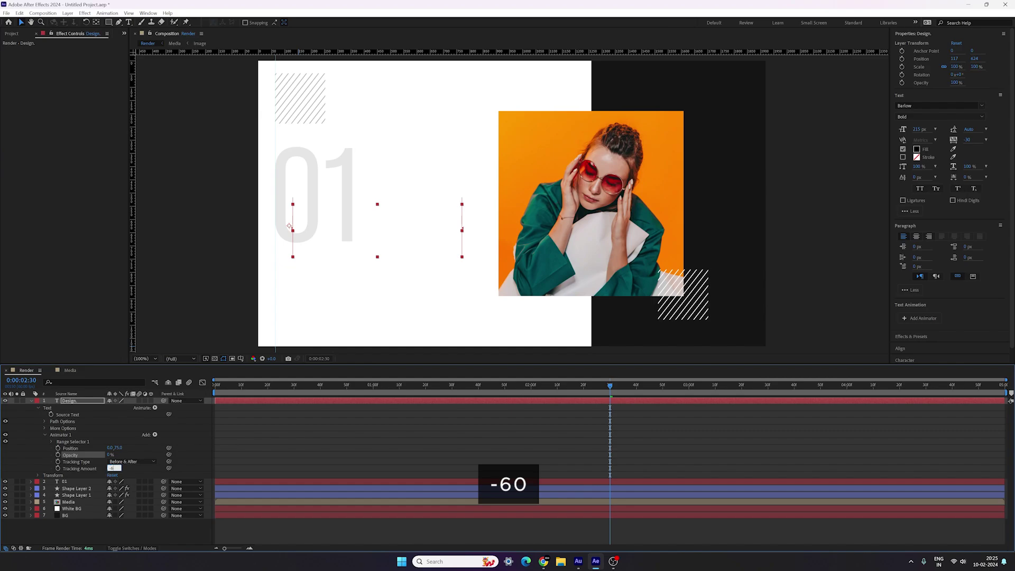
pyautogui.write('-60')
pyautogui.press('Return')
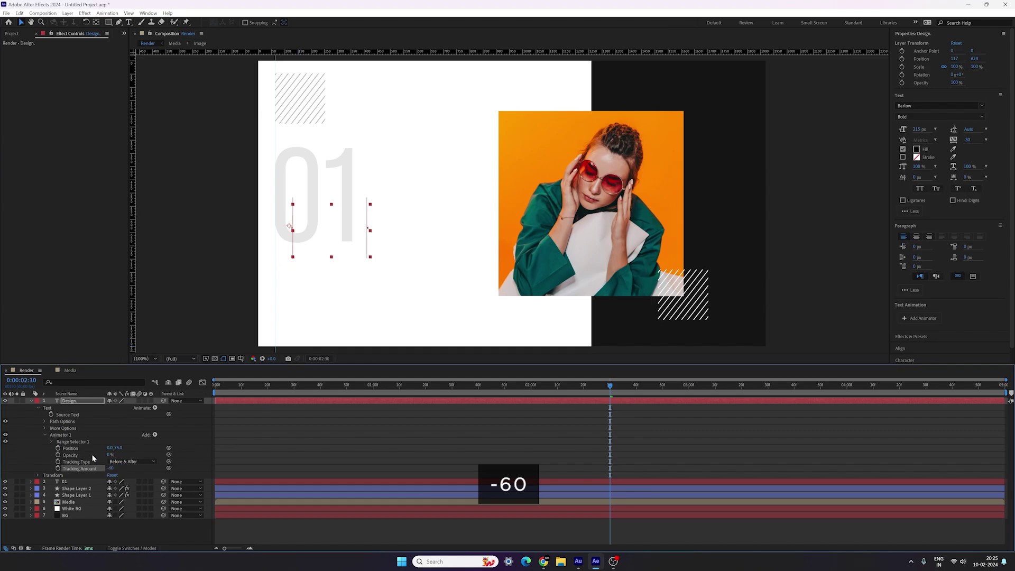
# Keyframe the range selector's Start from 0% at 0:00:00:30 to 100% at 0:00:02:30 and preview the text reveal.
pyautogui.click(54, 442)
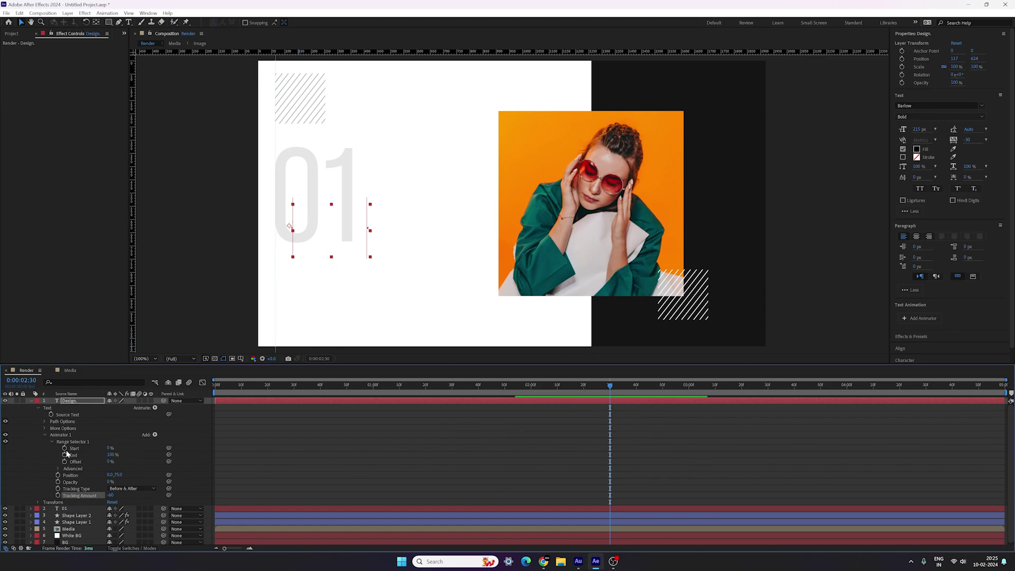
pyautogui.moveTo(110, 448); pyautogui.dragTo(169, 449)
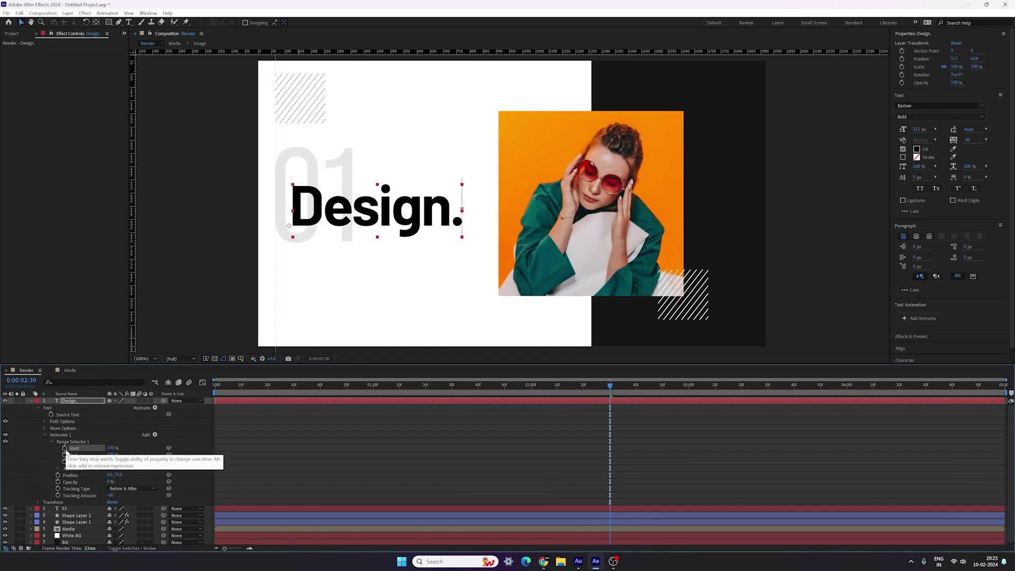
pyautogui.click(64, 448)
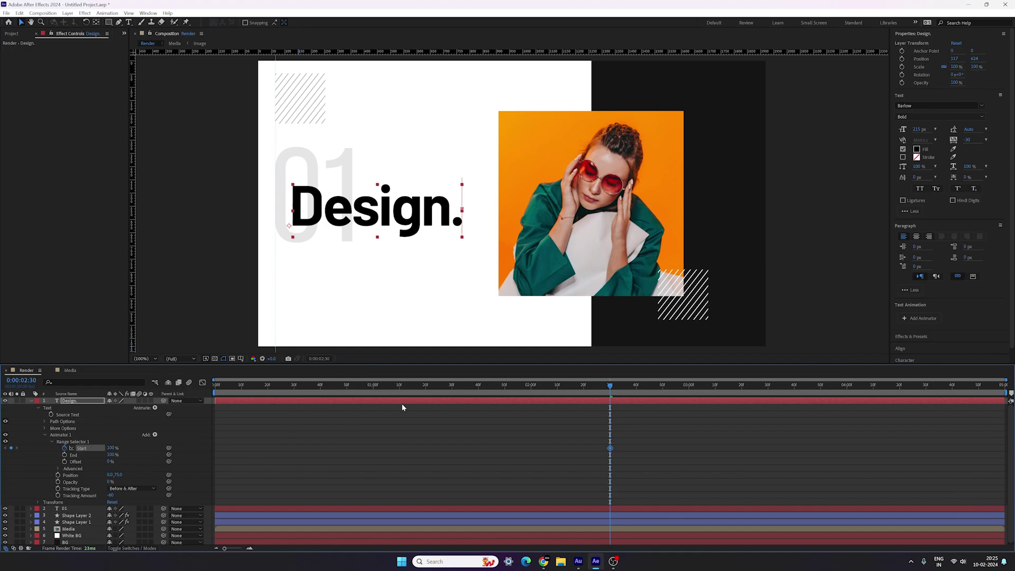
pyautogui.moveTo(420, 390); pyautogui.dragTo(294, 391)
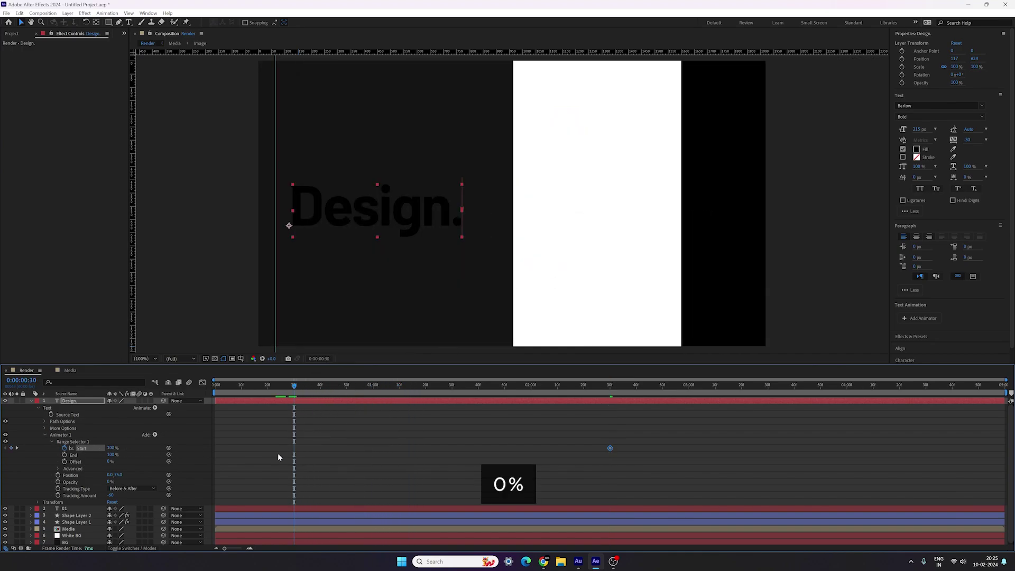
pyautogui.moveTo(113, 449); pyautogui.dragTo(97, 458)
pyautogui.press('space')
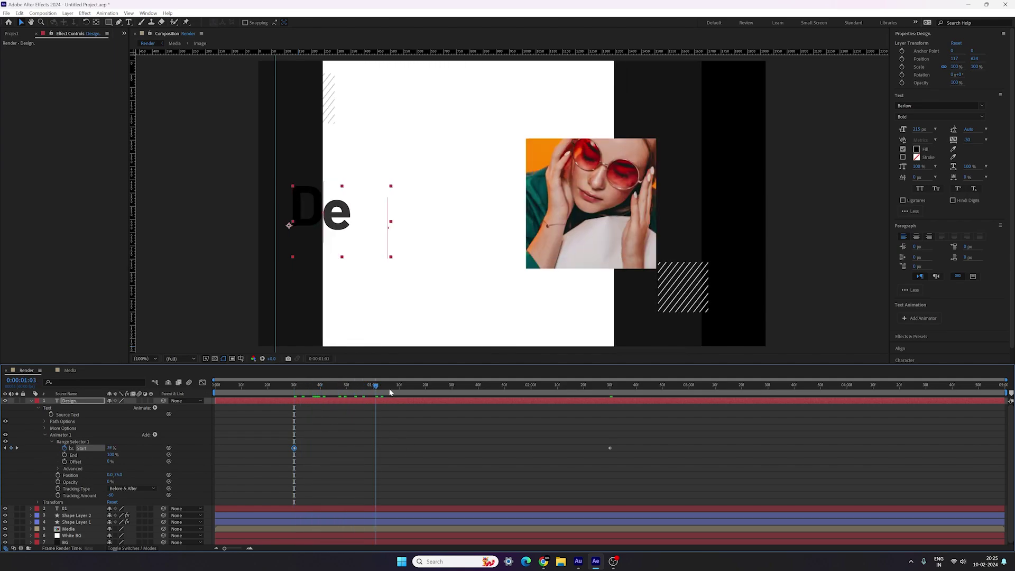
pyautogui.moveTo(495, 392); pyautogui.dragTo(638, 393)
# Apply Easy Ease to both Start keyframes and show their speed curve in the Graph Editor.
pyautogui.moveTo(628, 434); pyautogui.dragTo(269, 465)
pyautogui.press('F9')
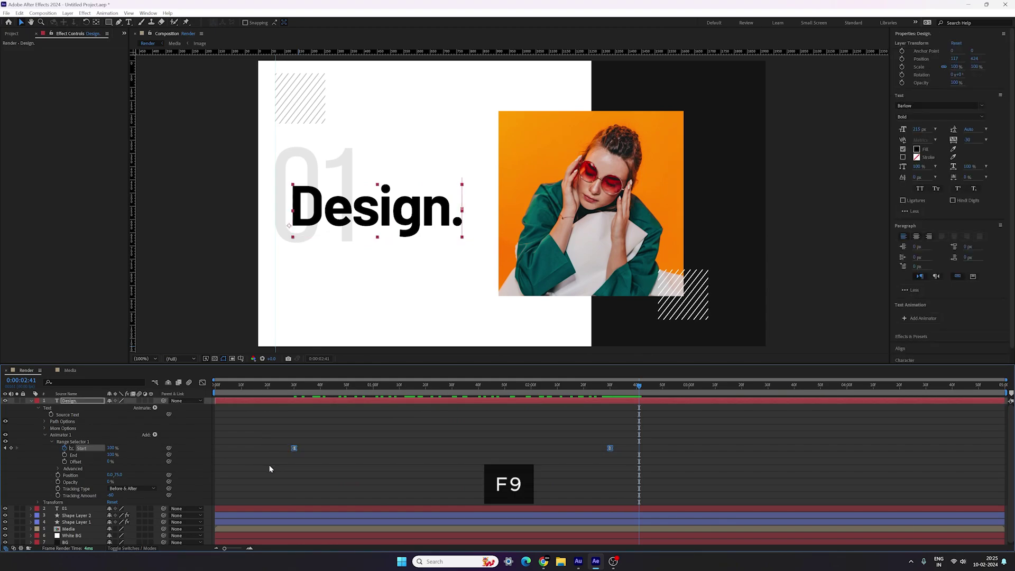
pyautogui.click(202, 382)
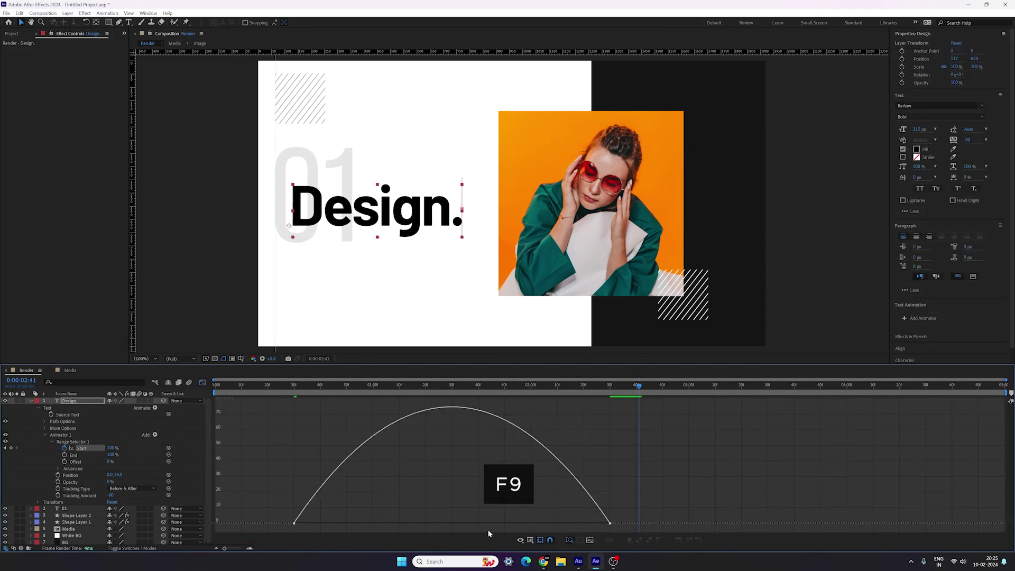
pyautogui.click(450, 386)
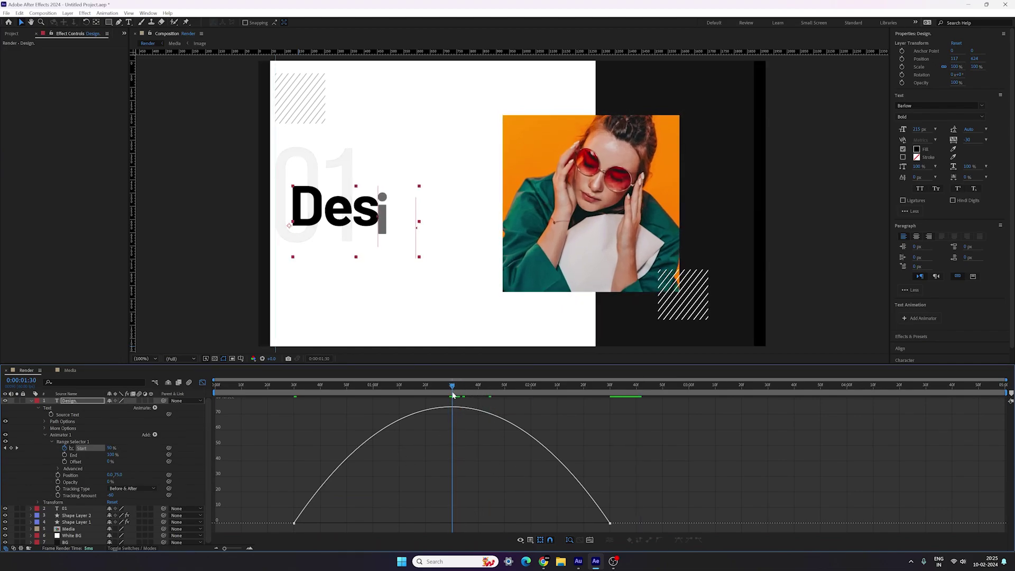
pyautogui.press('space')
pyautogui.click(452, 396)
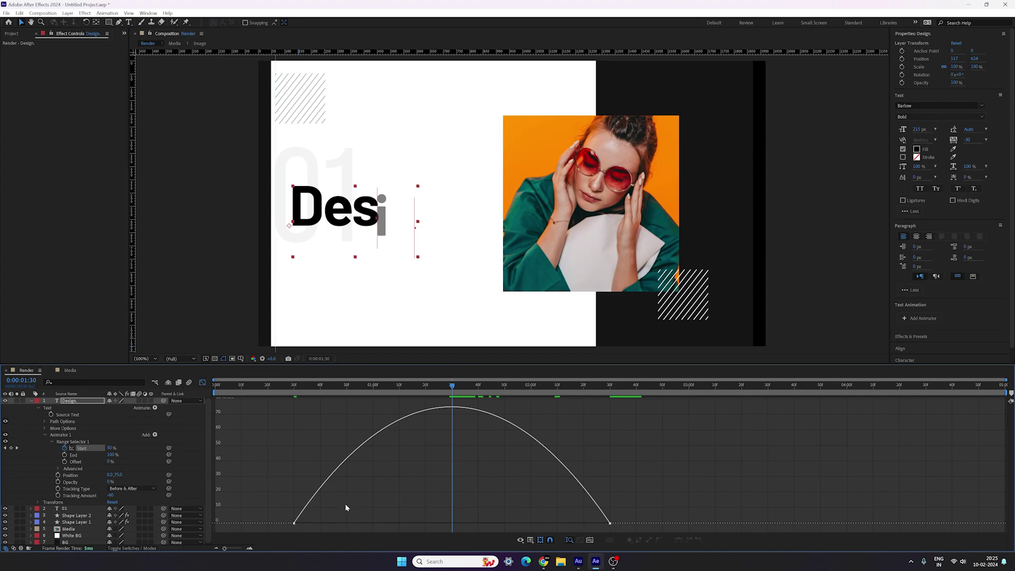
# Extend both ease handles toward the middle to give the Start speed curve a steep peak near 0:00:01:30, and preview the animation.
pyautogui.moveTo(354, 503); pyautogui.dragTo(282, 531)
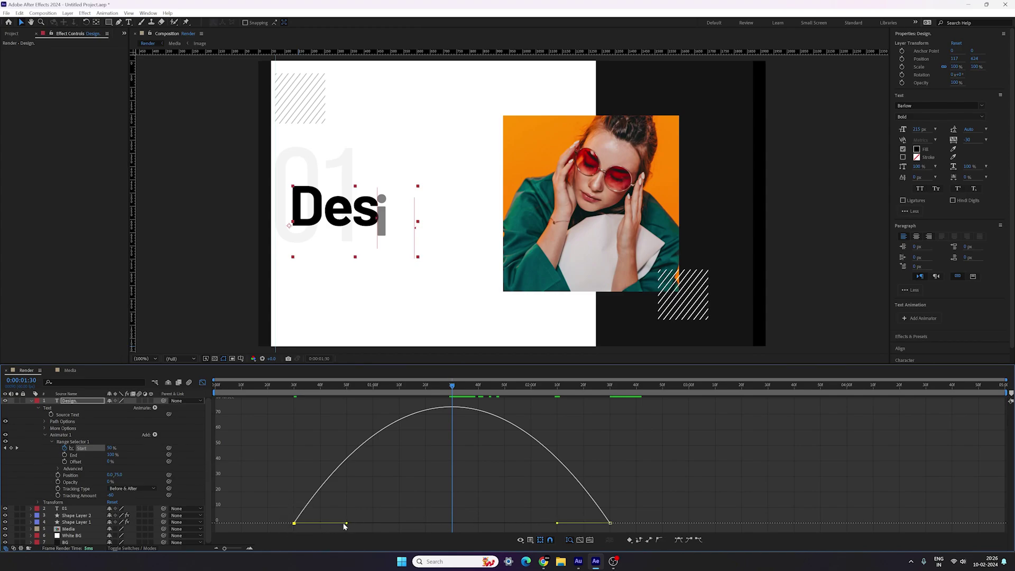
pyautogui.moveTo(347, 524); pyautogui.dragTo(431, 526)
pyautogui.moveTo(557, 523); pyautogui.dragTo(471, 526)
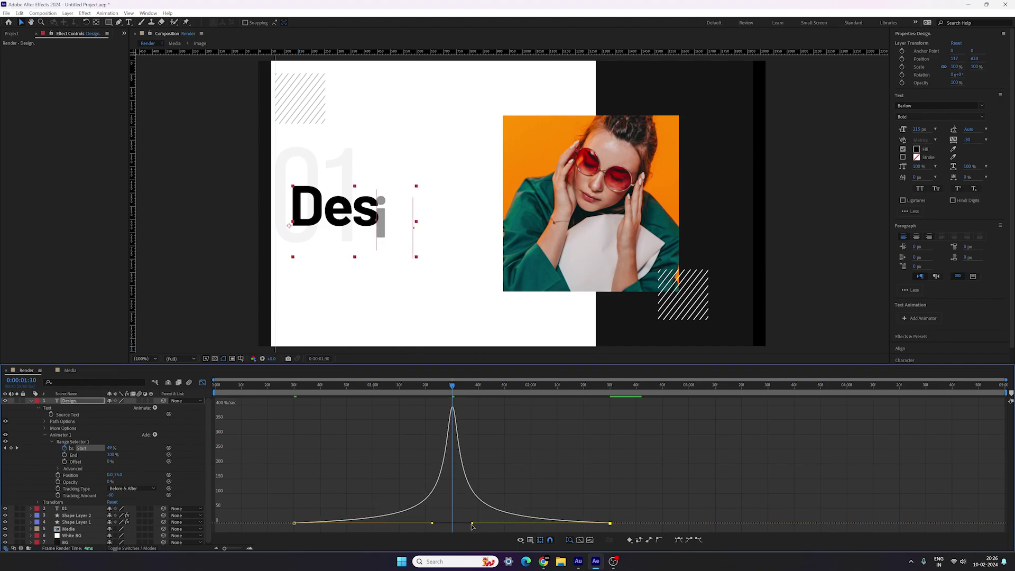
pyautogui.click(282, 386)
pyautogui.press('space')
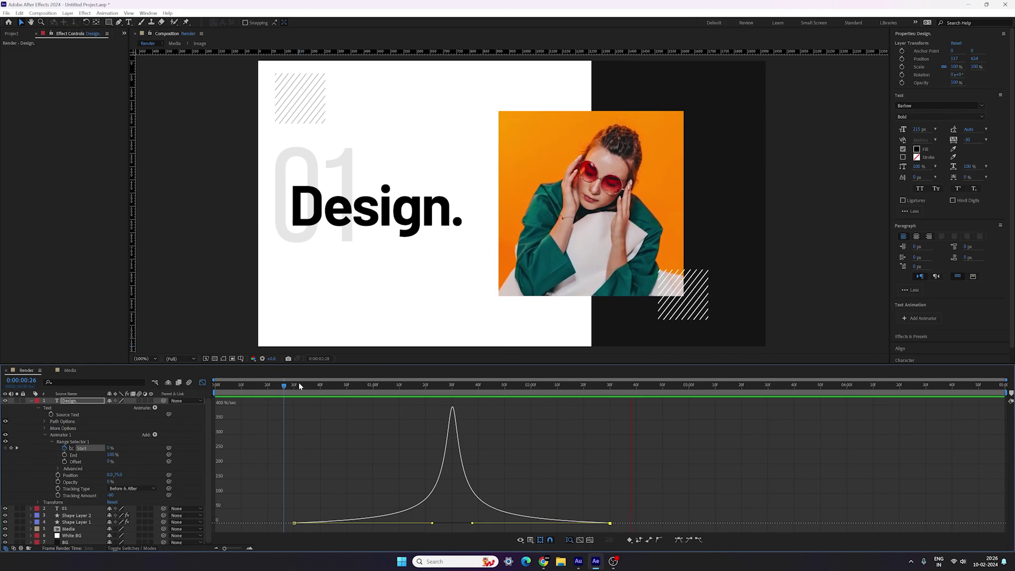
pyautogui.click(289, 385)
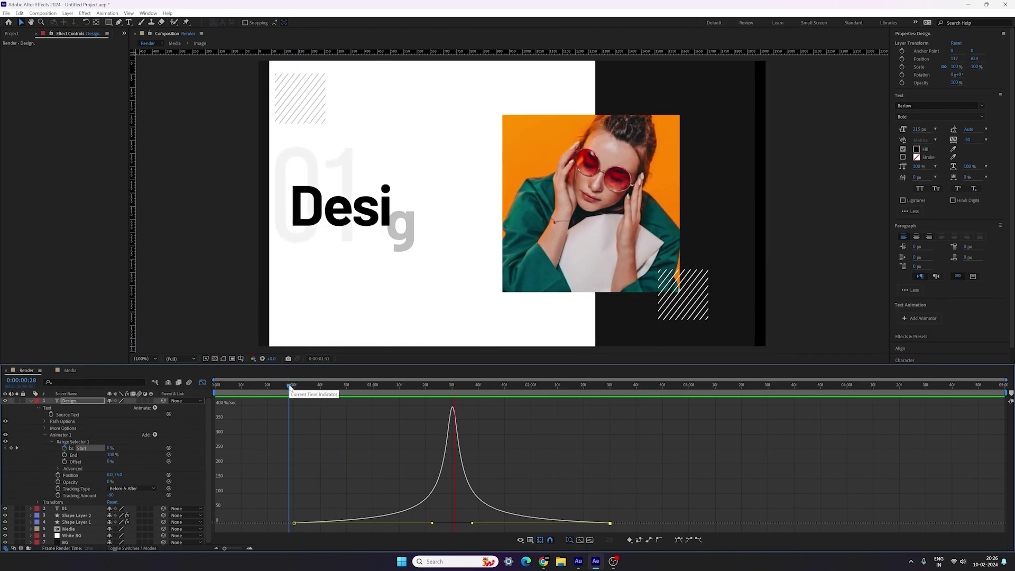
pyautogui.press('space')
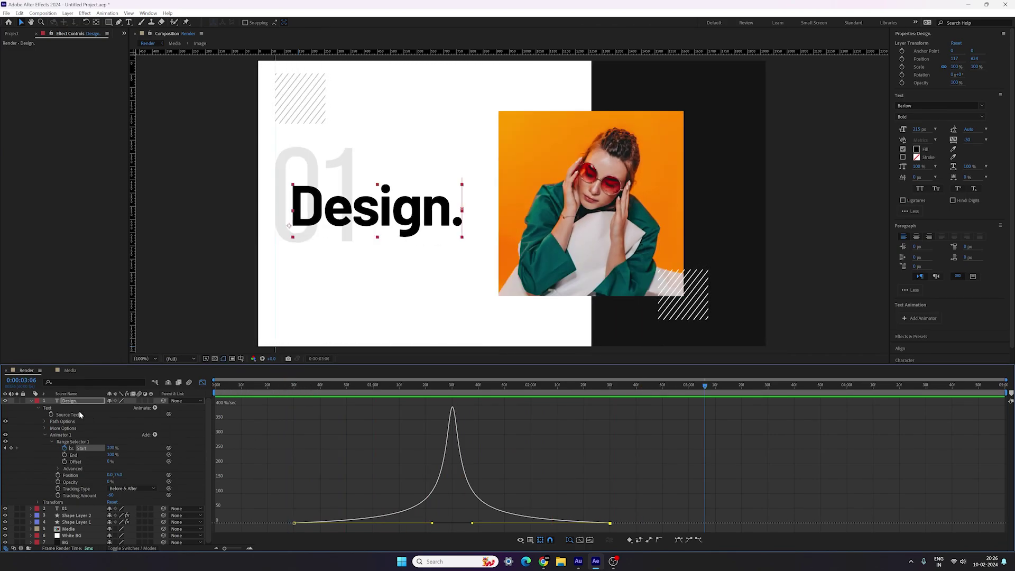
# Return to the layer bar view with "Design." collapsed and change that text's font style to SemiBold.
pyautogui.click(31, 400)
pyautogui.hotkey('shift', 'F3')
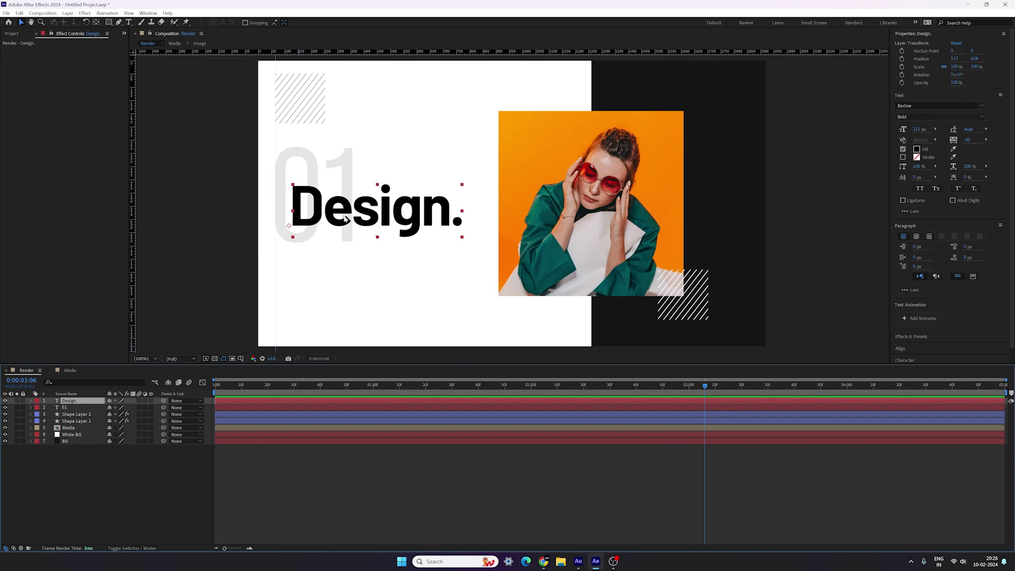
pyautogui.click(936, 117)
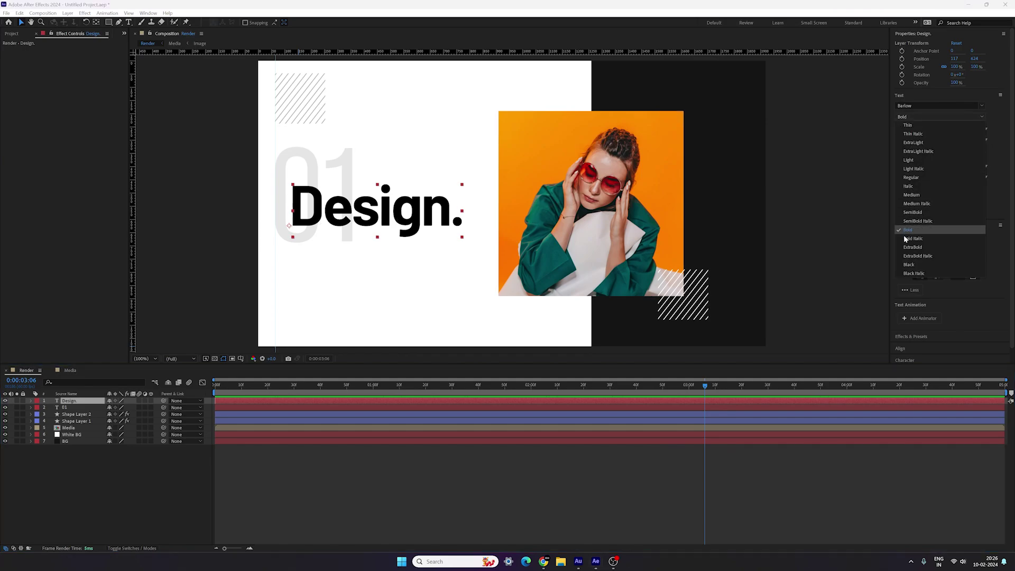
pyautogui.click(912, 212)
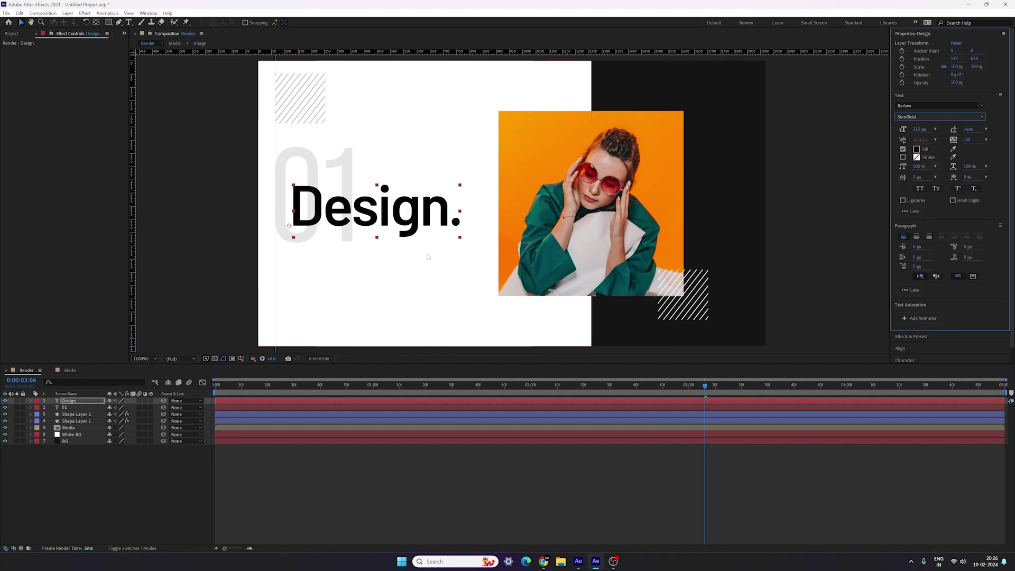
pyautogui.click(128, 469)
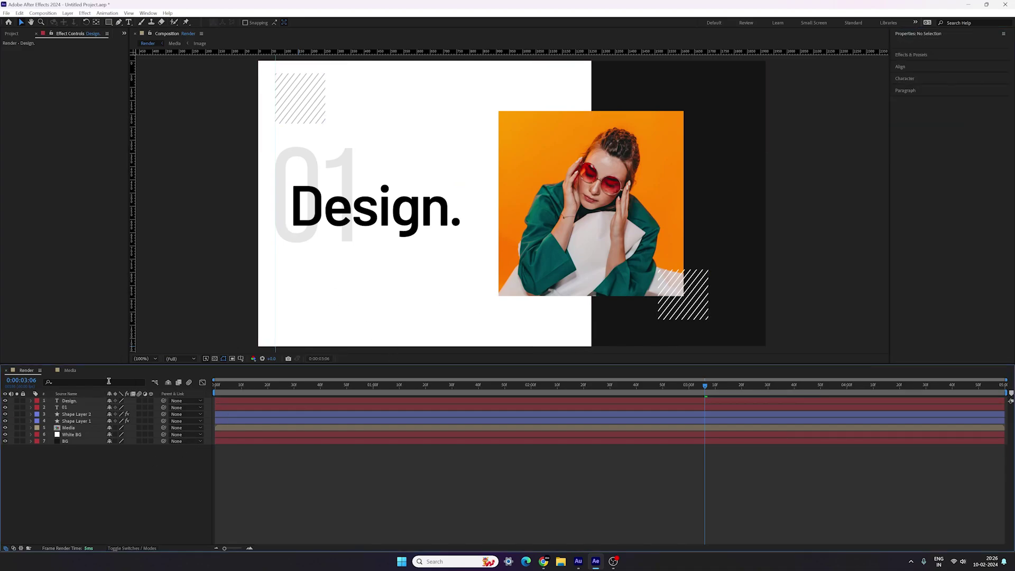
# Set up the Type tool with a 30 px font size, 0 tracking and the Barlow Medium style.
pyautogui.click(129, 22)
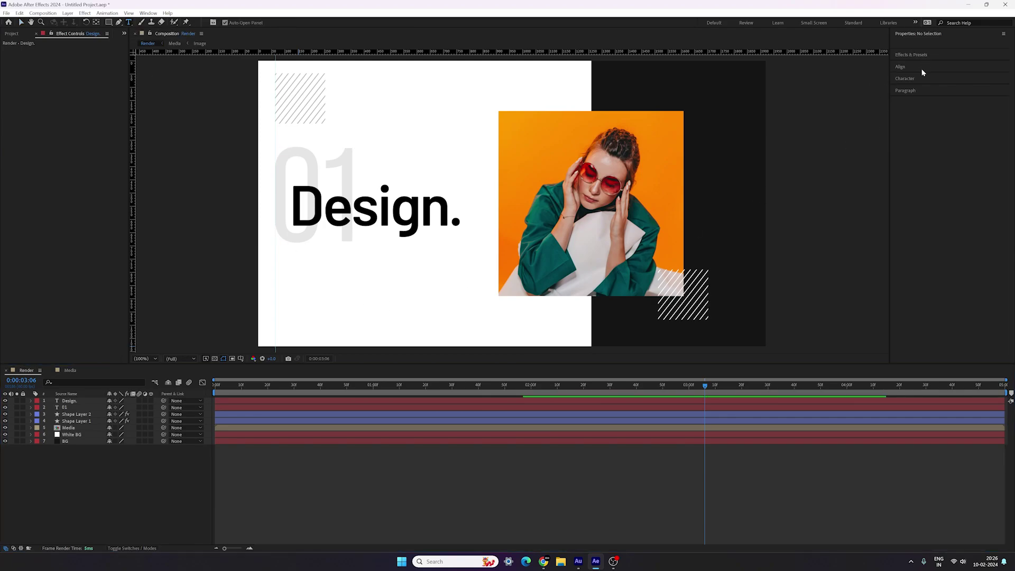
pyautogui.click(904, 79)
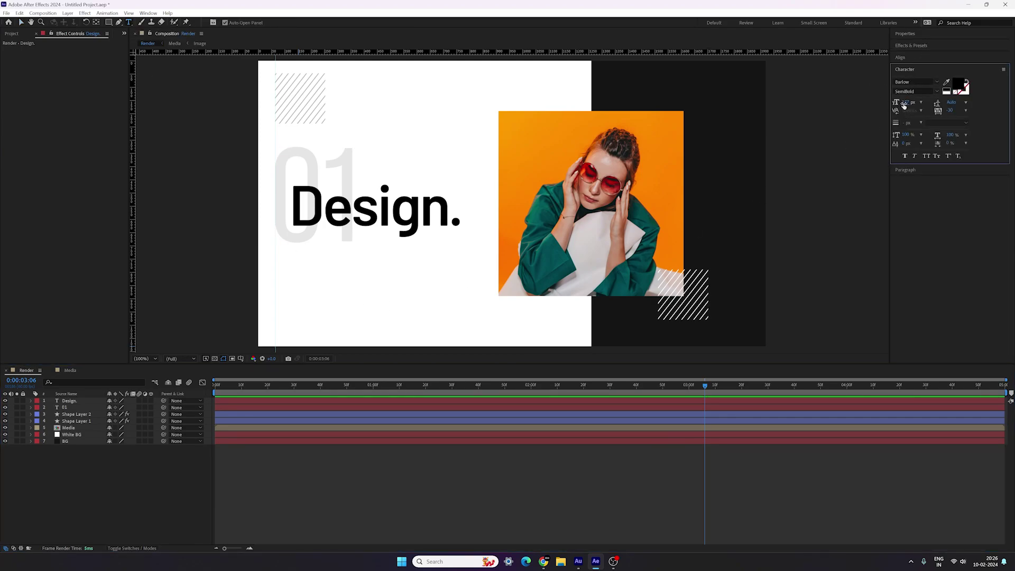
pyautogui.press('Return')
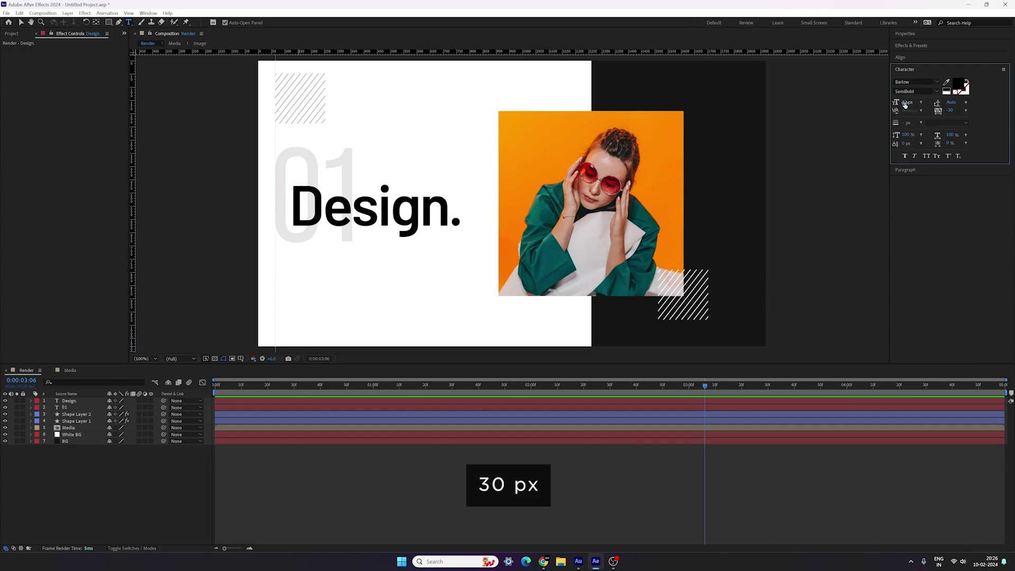
pyautogui.click(950, 110)
pyautogui.press('Return')
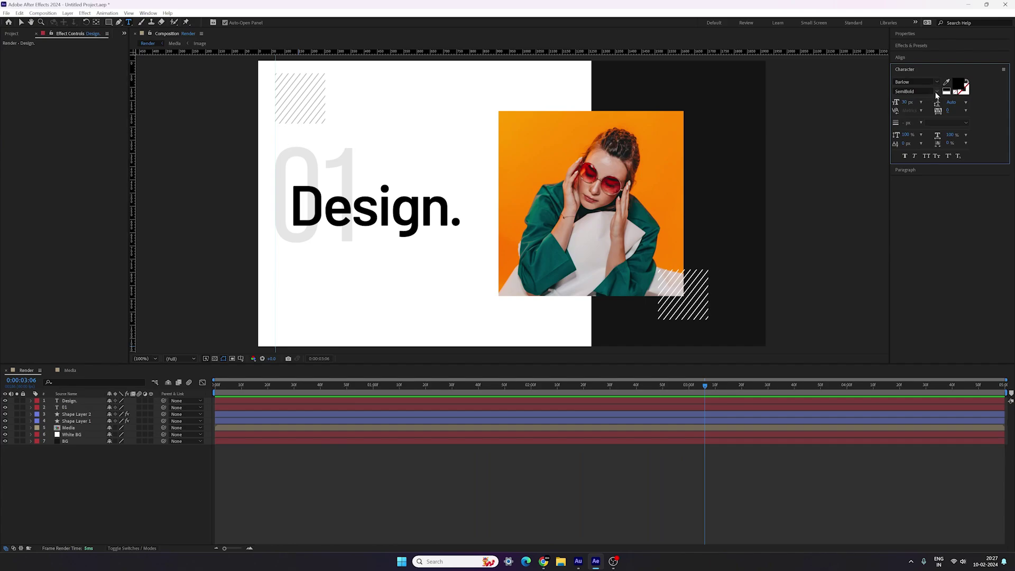
pyautogui.click(933, 92)
pyautogui.click(909, 170)
# Below "Design.", add the text lines "Creative motion design idea," and "learn how to create this design in after effects.", followed after a gap by "Learn more!".
pyautogui.click(295, 288)
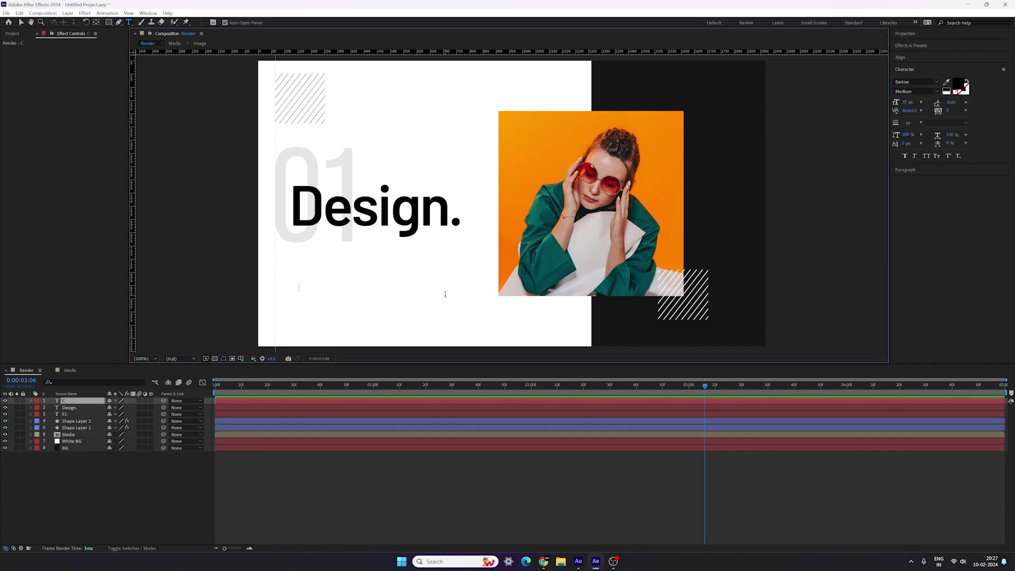
pyautogui.write('Creative motion design idea,')
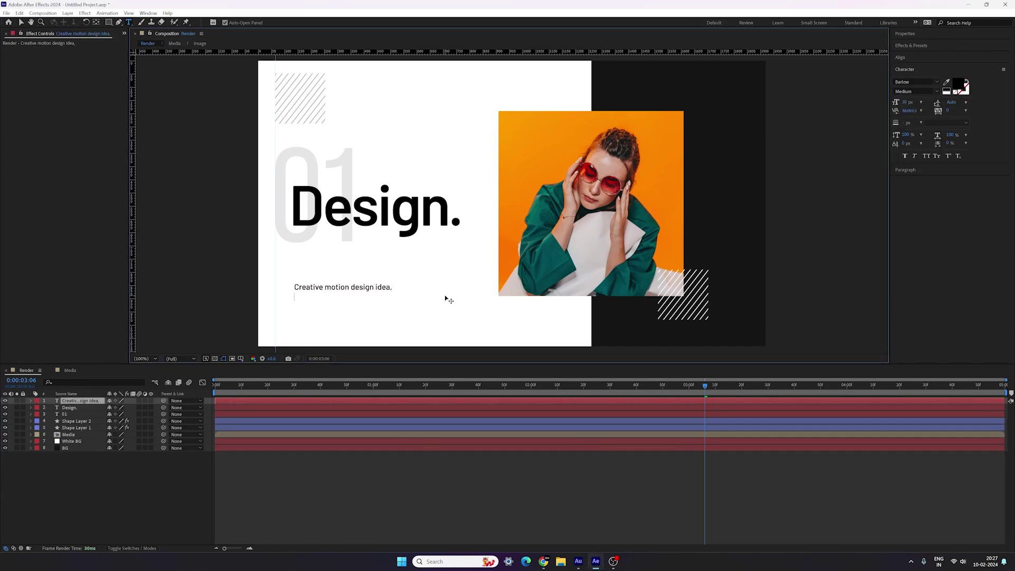
pyautogui.press('Return')
pyautogui.write('learn how to create this design in aft')
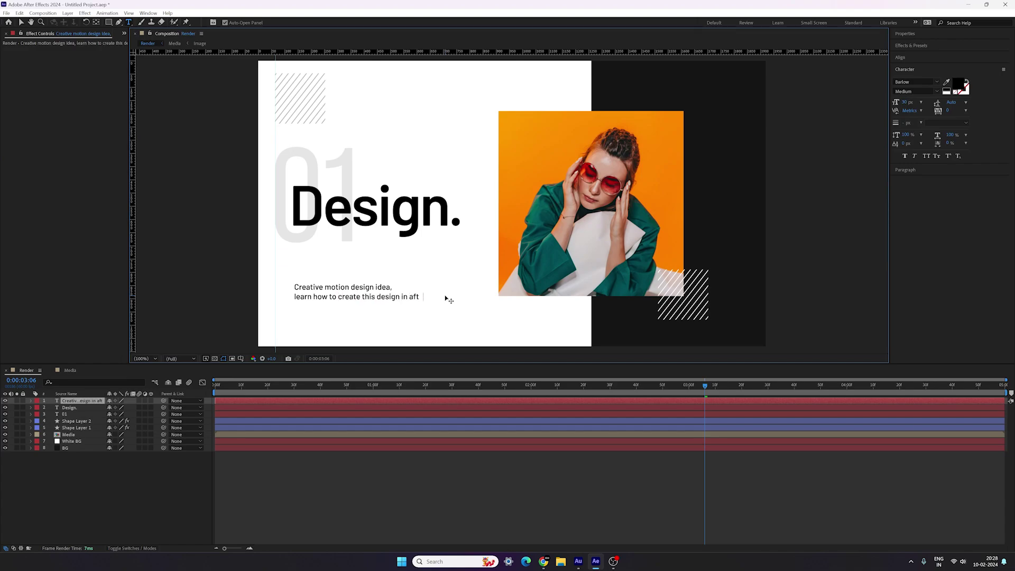
pyautogui.write('er effects.')
pyautogui.press('Return')
pyautogui.write('Learn more!')
# Make "Learn more!" SemiBold and recolour the two description lines above it gray 8E8E8E.
pyautogui.moveTo(337, 326); pyautogui.dragTo(294, 326)
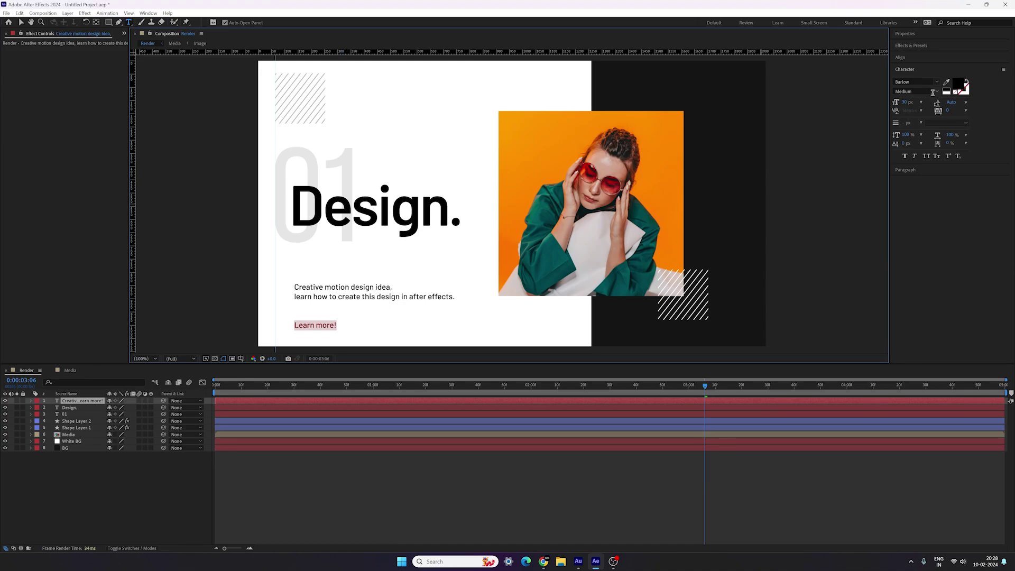
pyautogui.click(936, 91)
pyautogui.click(911, 186)
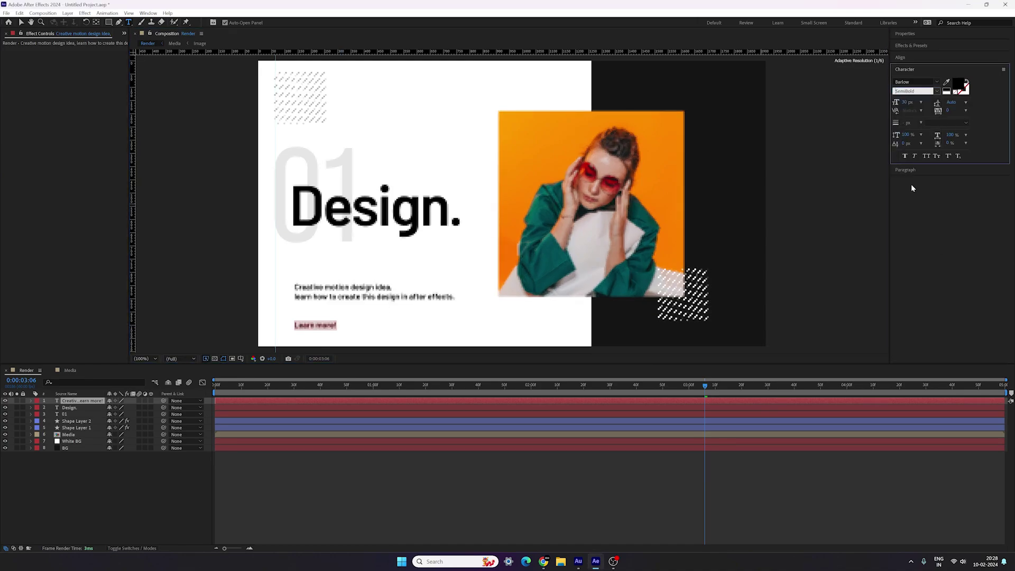
pyautogui.moveTo(455, 298); pyautogui.dragTo(295, 287)
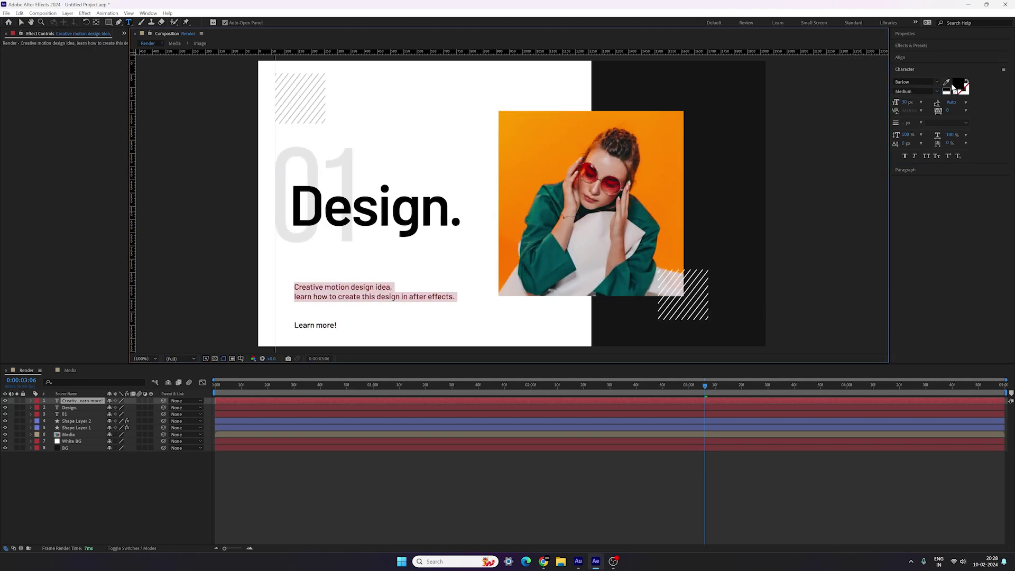
pyautogui.click(954, 87)
pyautogui.moveTo(303, 214); pyautogui.dragTo(263, 188)
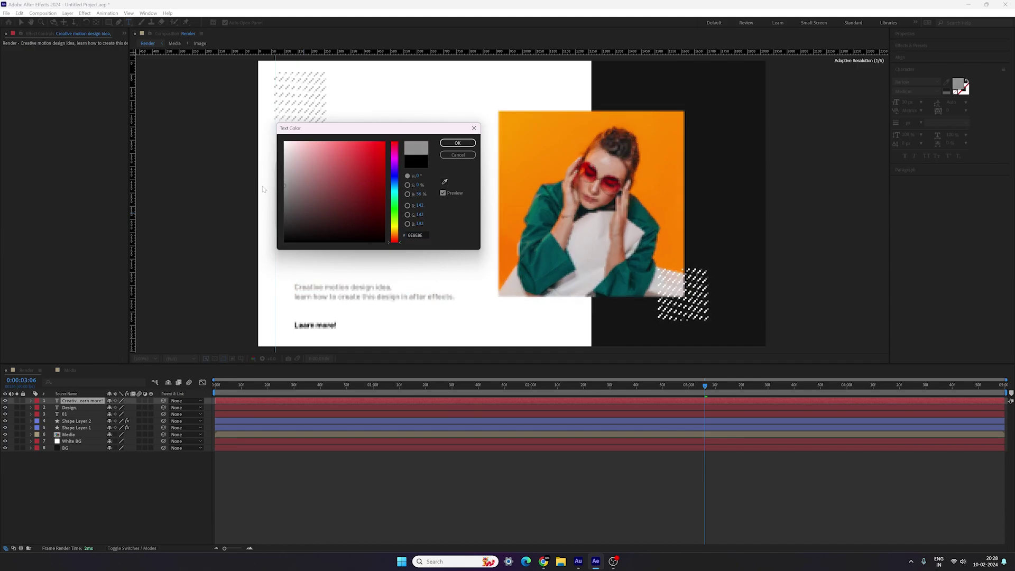
pyautogui.click(459, 143)
# Move the description text block up beneath "Design." and align its left edge to a new vertical guide at the title's "D".
pyautogui.click(21, 22)
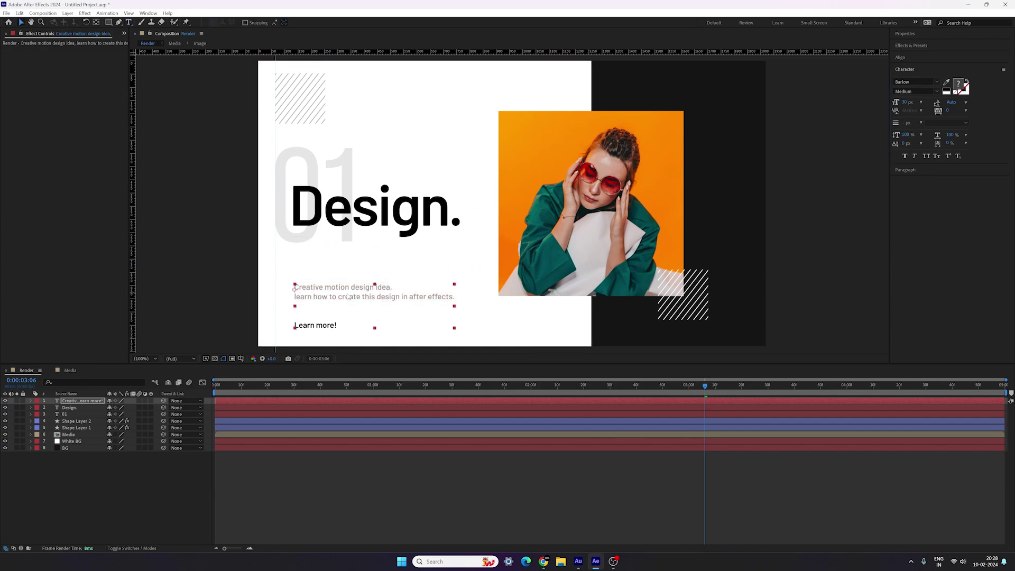
pyautogui.moveTo(343, 295); pyautogui.dragTo(344, 265)
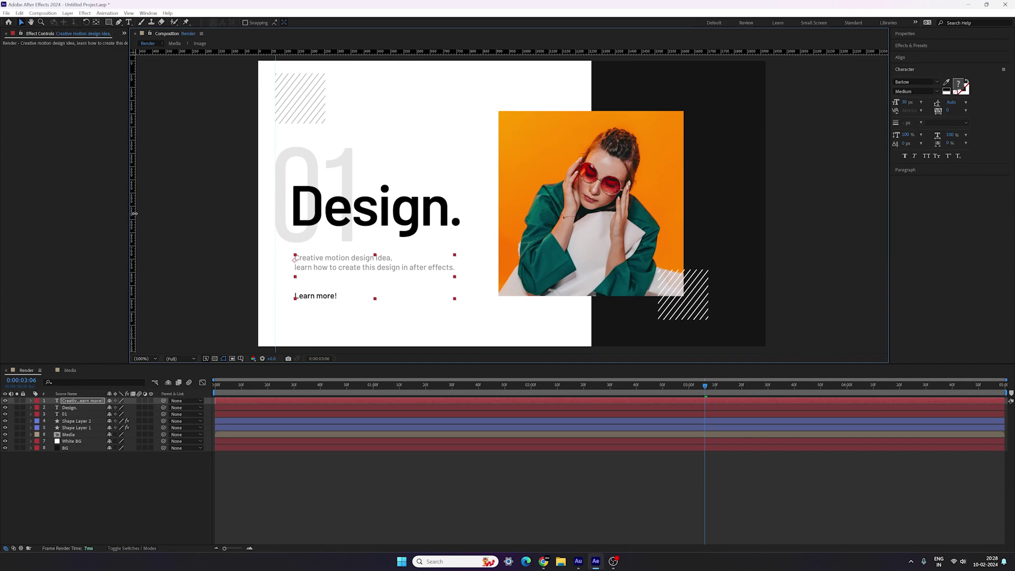
pyautogui.moveTo(134, 214); pyautogui.dragTo(293, 222)
pyautogui.moveTo(327, 262); pyautogui.dragTo(326, 264)
pyautogui.click(199, 481)
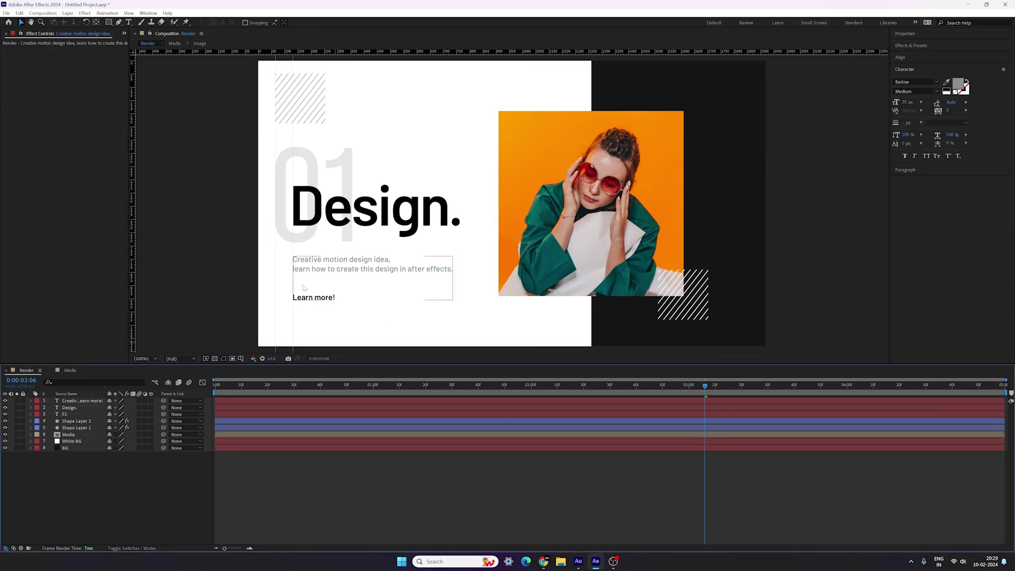
# Keyframe the description text's Opacity from 0% at 0:00:00:30 to 100% at 0:00:01:30 and preview the fade.
pyautogui.moveTo(453, 385)
pyautogui.mouseDown()
pyautogui.moveTo(403, 388)
pyautogui.moveTo(466, 391)
pyautogui.moveTo(452, 395)
pyautogui.mouseUp()
pyautogui.click(74, 401)
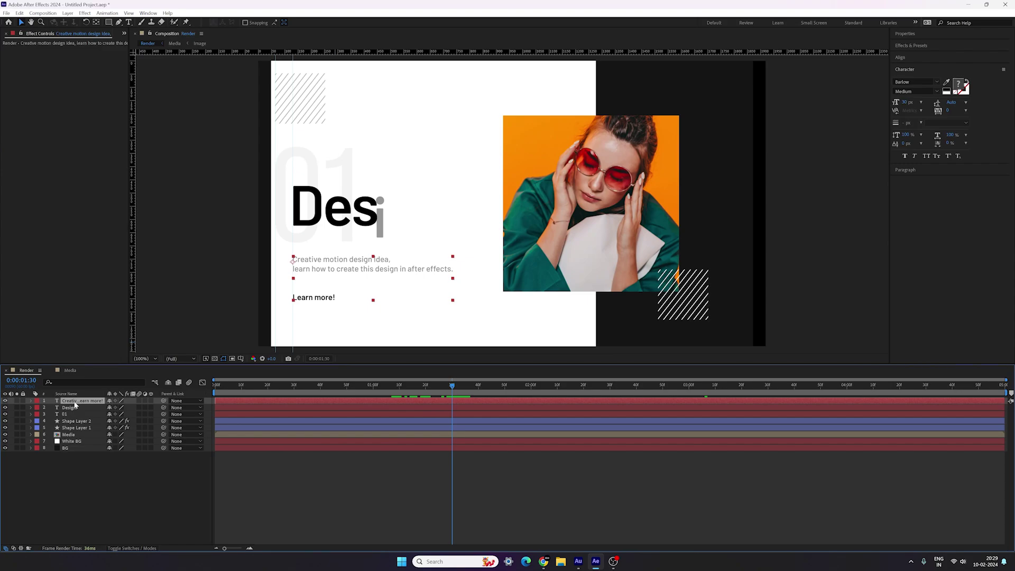
pyautogui.press('t')
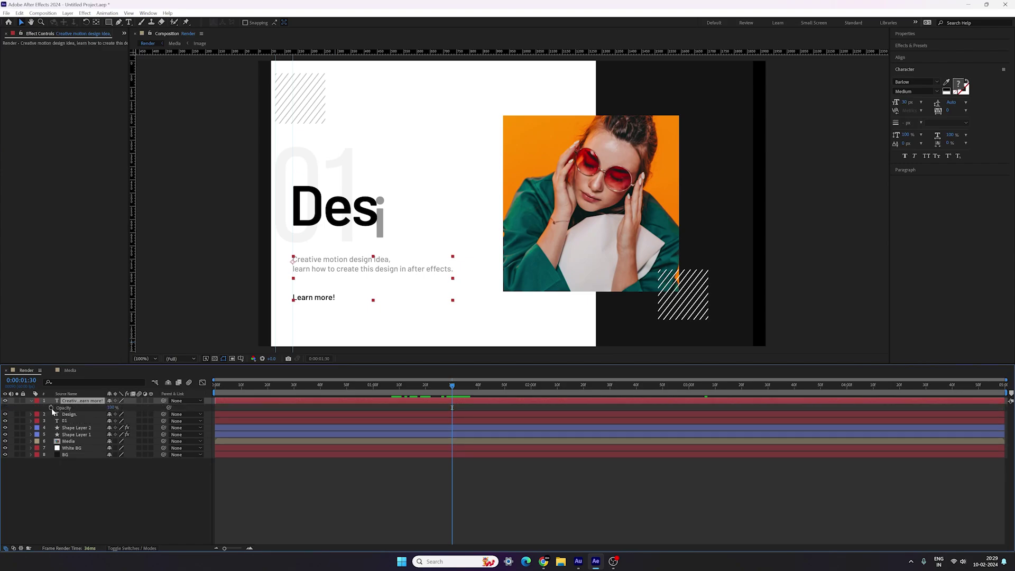
pyautogui.click(51, 408)
pyautogui.moveTo(308, 386); pyautogui.dragTo(294, 389)
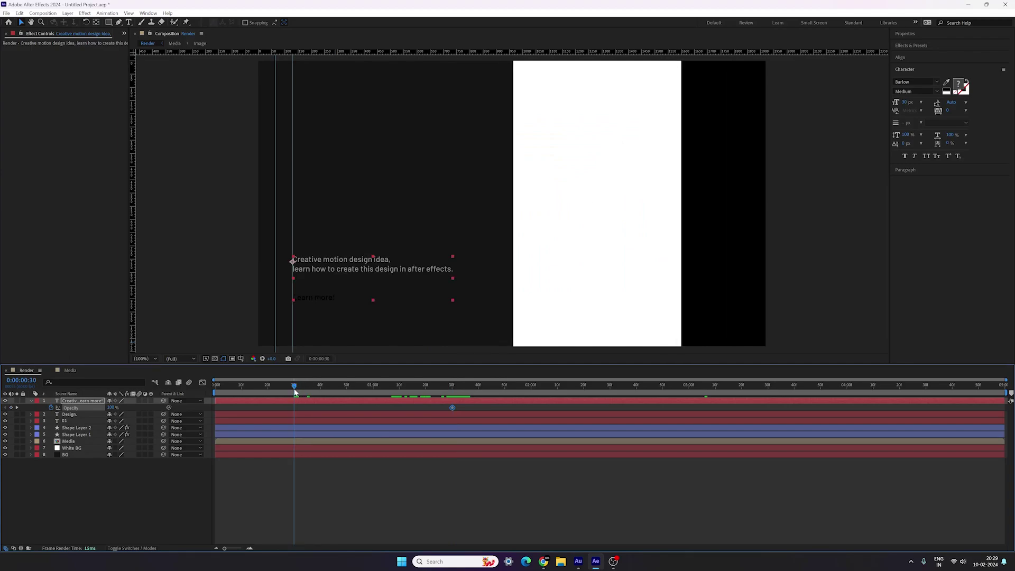
pyautogui.click(114, 407)
pyautogui.write('0')
pyautogui.press('Return')
pyautogui.press('space')
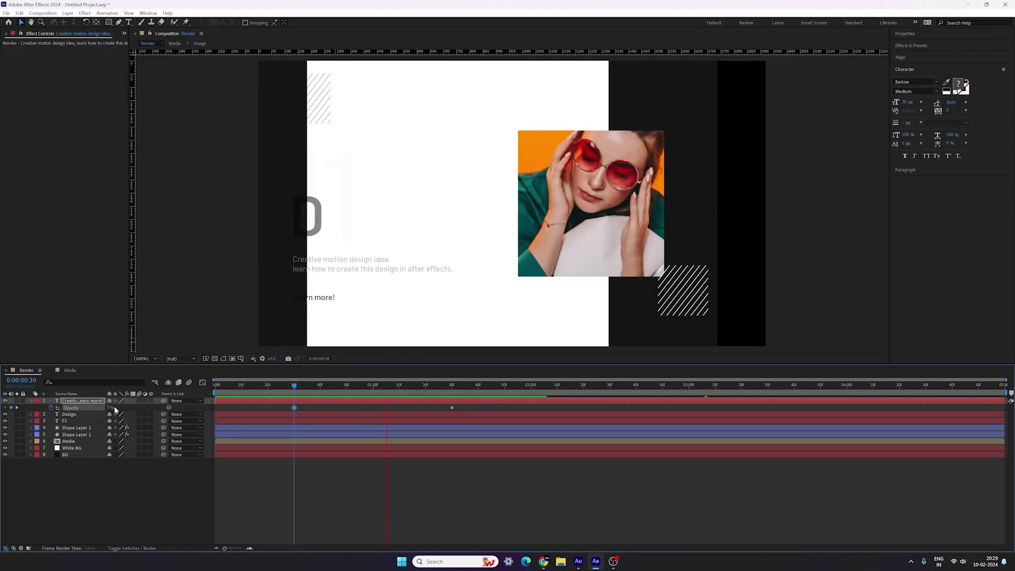
pyautogui.press('space')
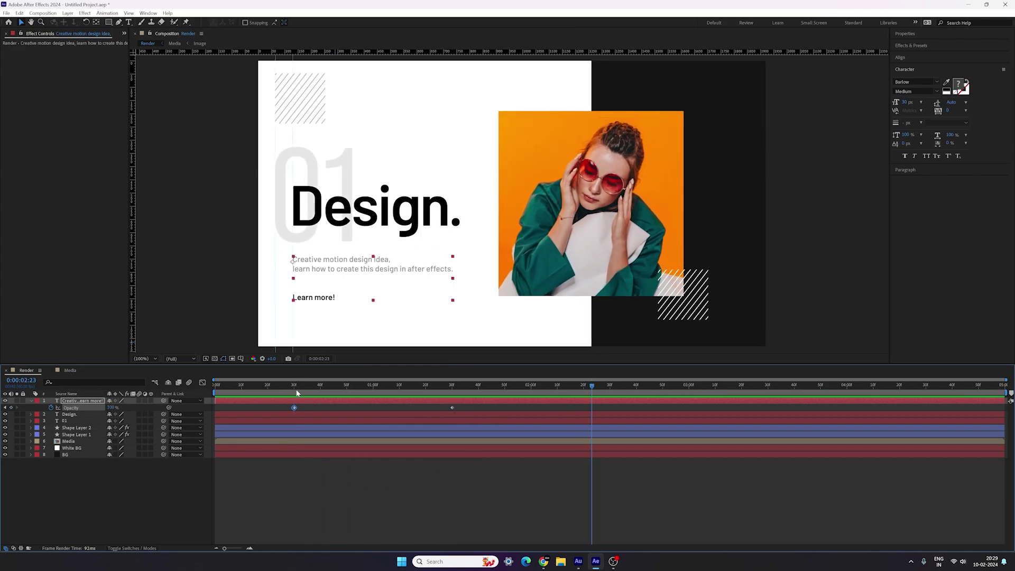
# Shift both Opacity keyframes to run from 0:00:01:30 to 0:00:02:30, check the fade and collapse the layer.
pyautogui.moveTo(297, 393); pyautogui.dragTo(452, 397)
pyautogui.click(373, 387)
pyautogui.keyDown('shift'); pyautogui.click(452, 407); pyautogui.keyUp('shift')
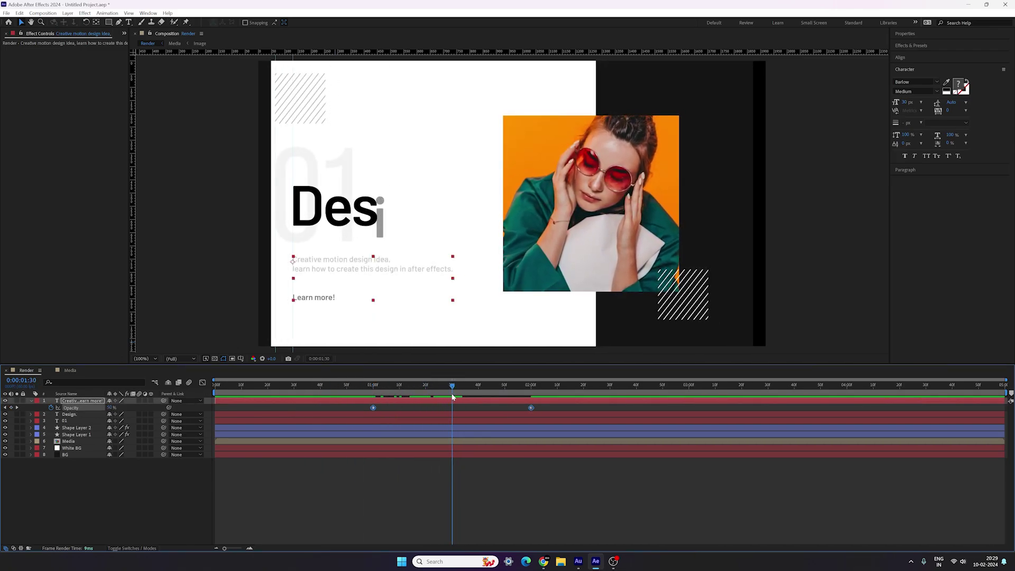
pyautogui.moveTo(374, 408); pyautogui.dragTo(589, 396)
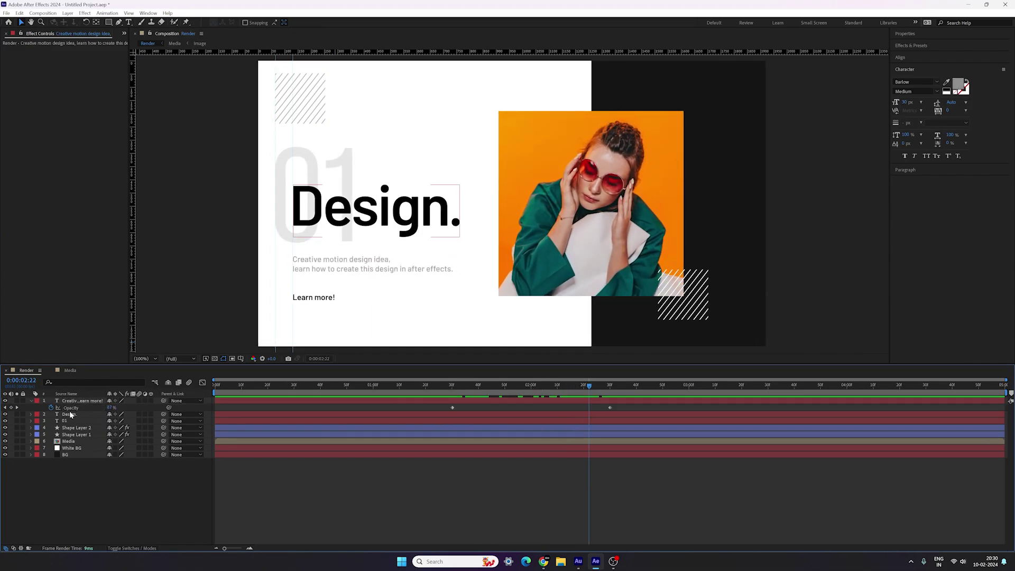
pyautogui.click(31, 401)
# Add the text "skylinemotions.com" on the dark background above the portrait and fill it white.
pyautogui.click(214, 119)
pyautogui.click(129, 22)
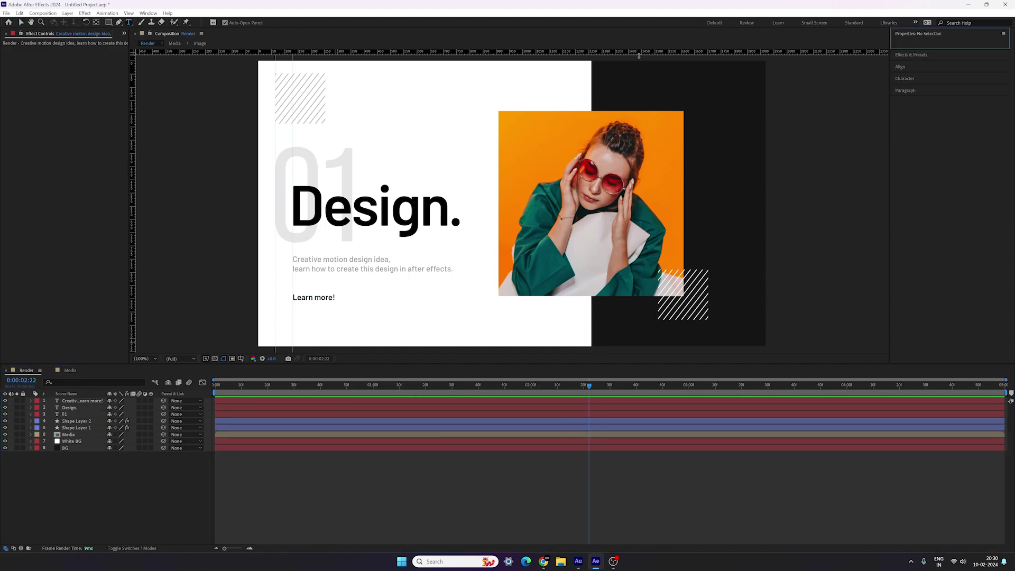
pyautogui.click(654, 78)
pyautogui.write('skylinemotions.com')
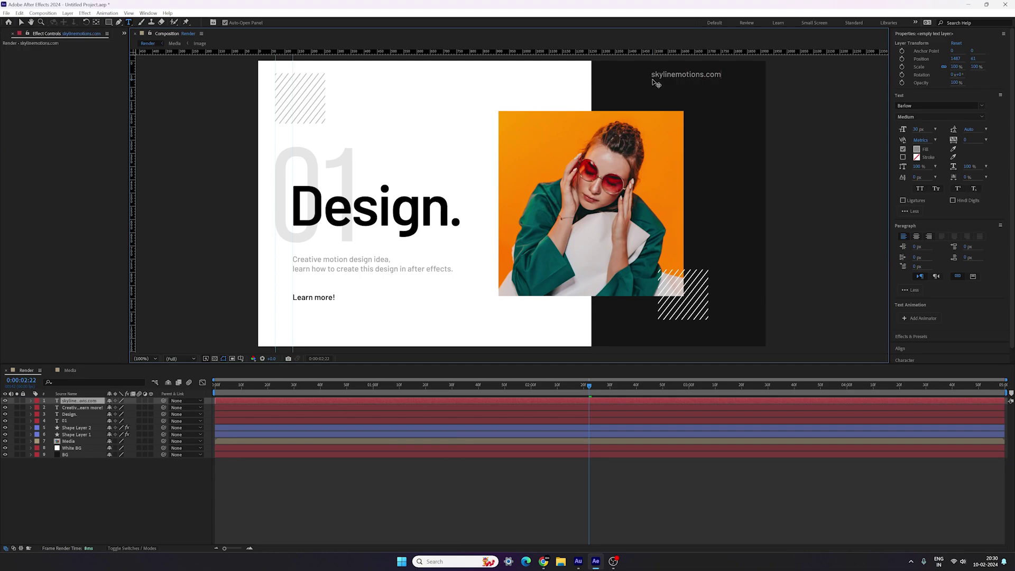
pyautogui.hotkey('ctrl', 'a')
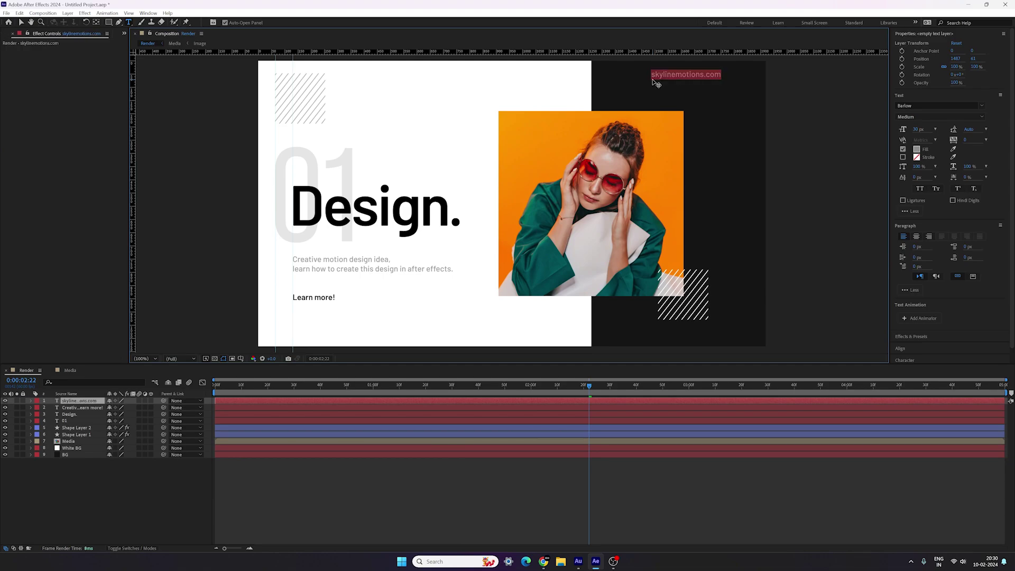
pyautogui.click(916, 149)
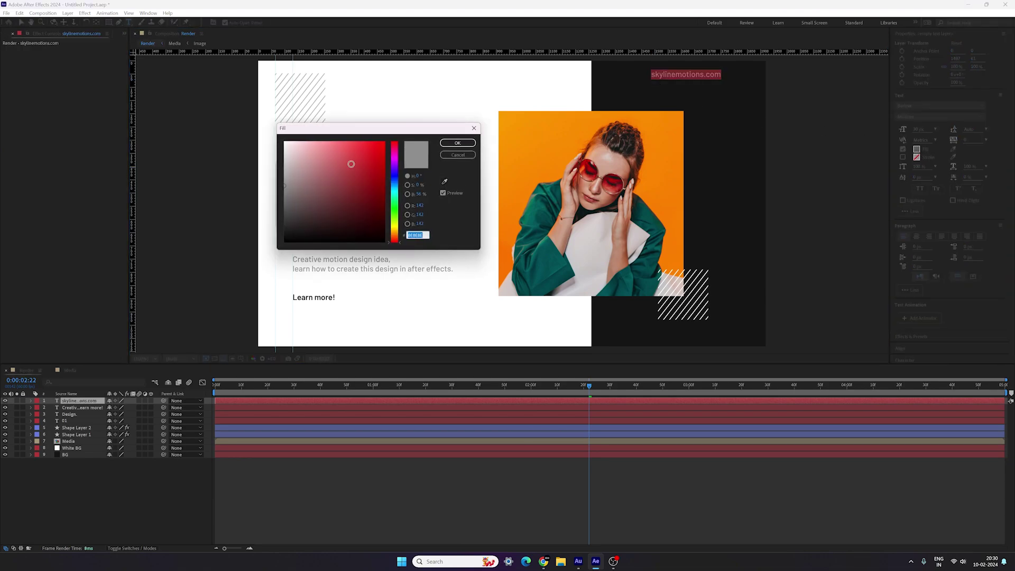
pyautogui.click(444, 146)
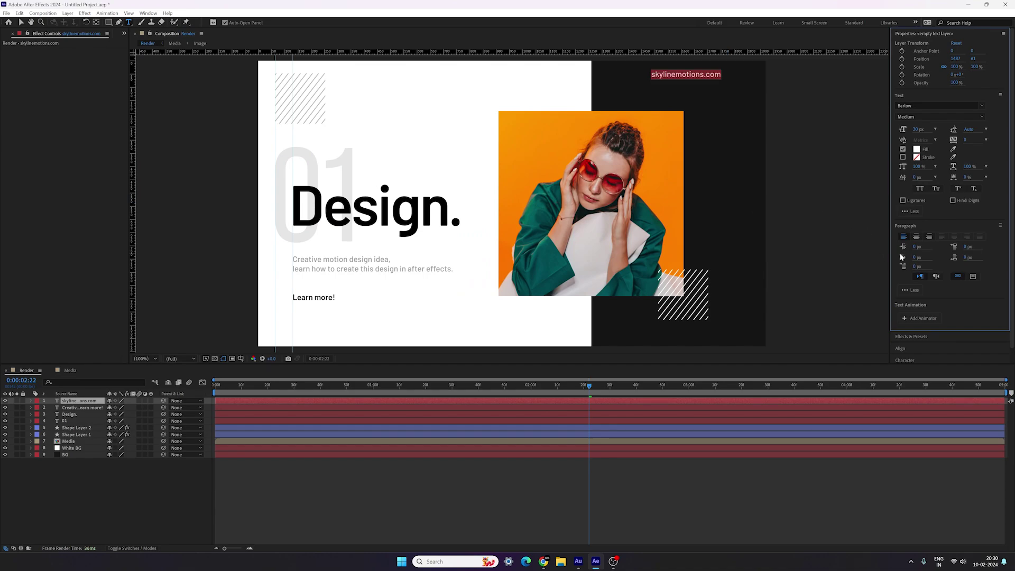
# Right-align "skylinemotions.com" and move it to the composition's top-right corner, at about (1864, 52).
pyautogui.click(929, 238)
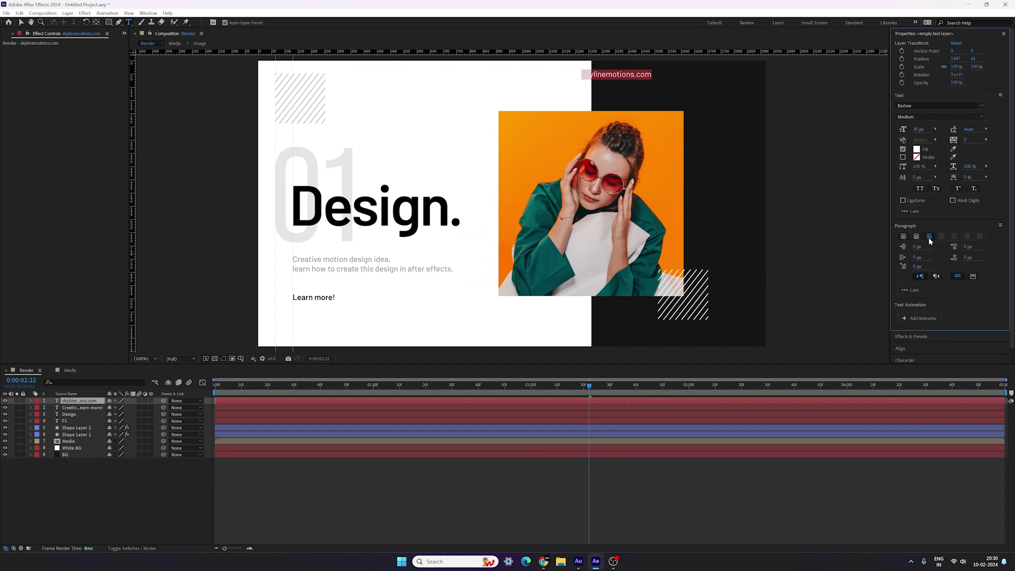
pyautogui.click(21, 25)
pyautogui.moveTo(624, 77); pyautogui.dragTo(723, 73)
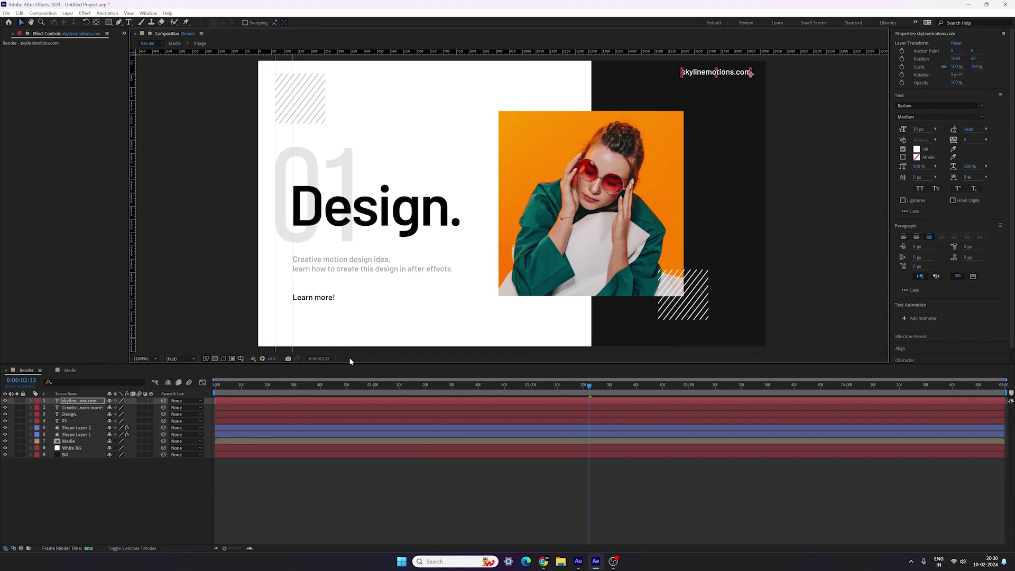
# Keyframe the "skylinemotions.com" Opacity from 0% at 0:00:01:00 to 100% at 0:00:02:20, then return to the start with the layer collapsed.
pyautogui.click(591, 390)
pyautogui.moveTo(591, 389); pyautogui.dragTo(585, 392)
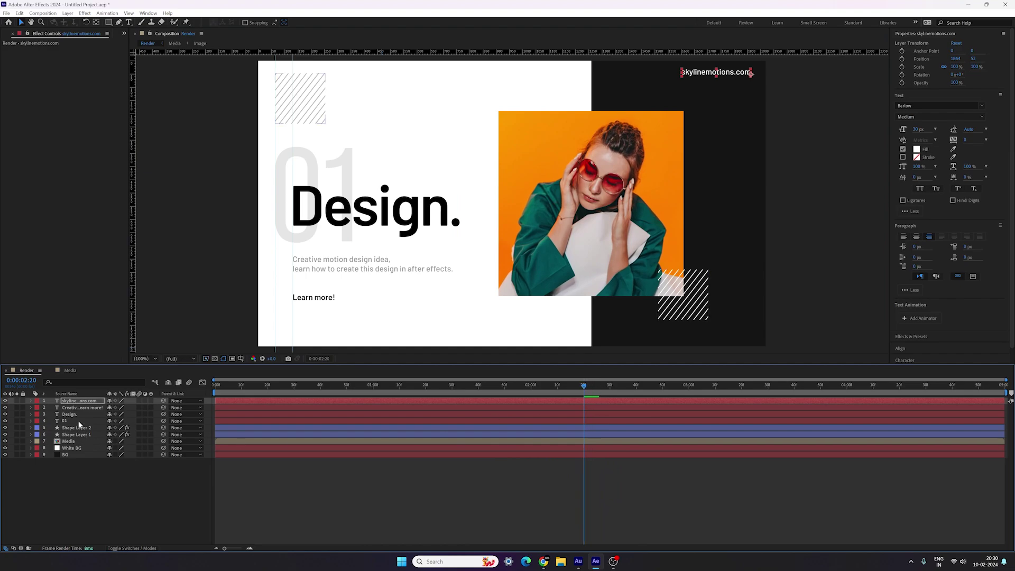
pyautogui.press('t')
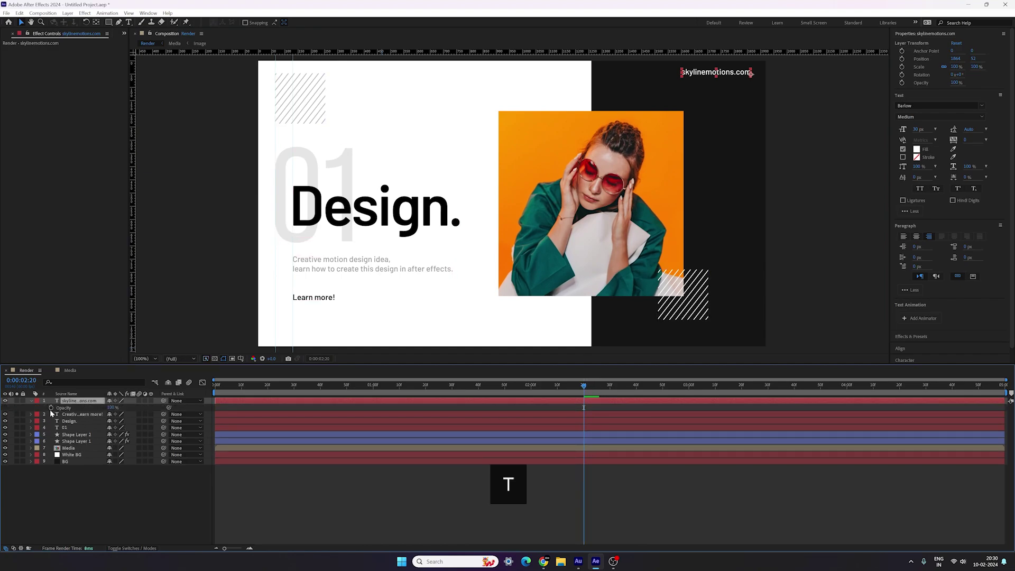
pyautogui.click(51, 408)
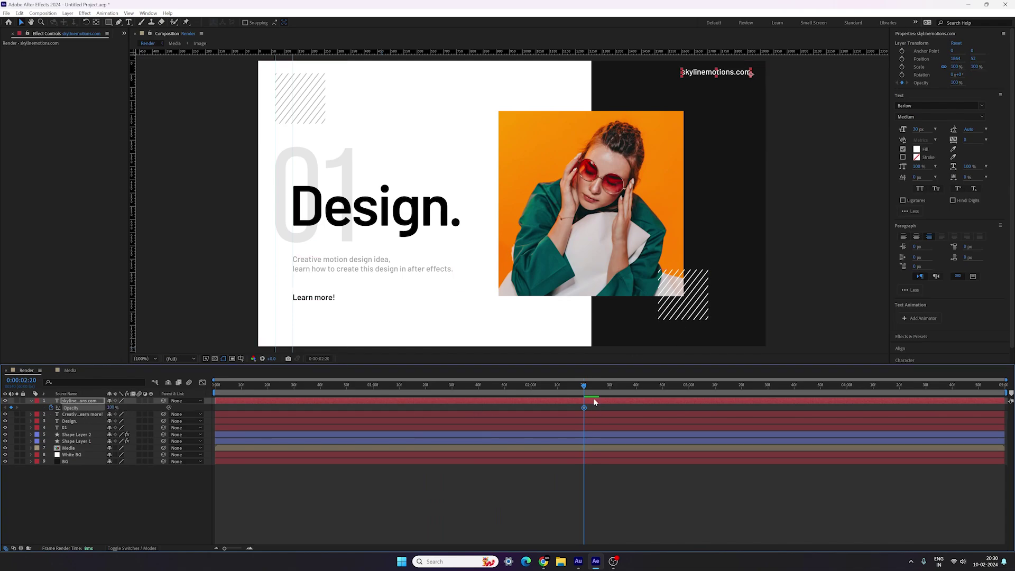
pyautogui.moveTo(594, 398); pyautogui.dragTo(373, 391)
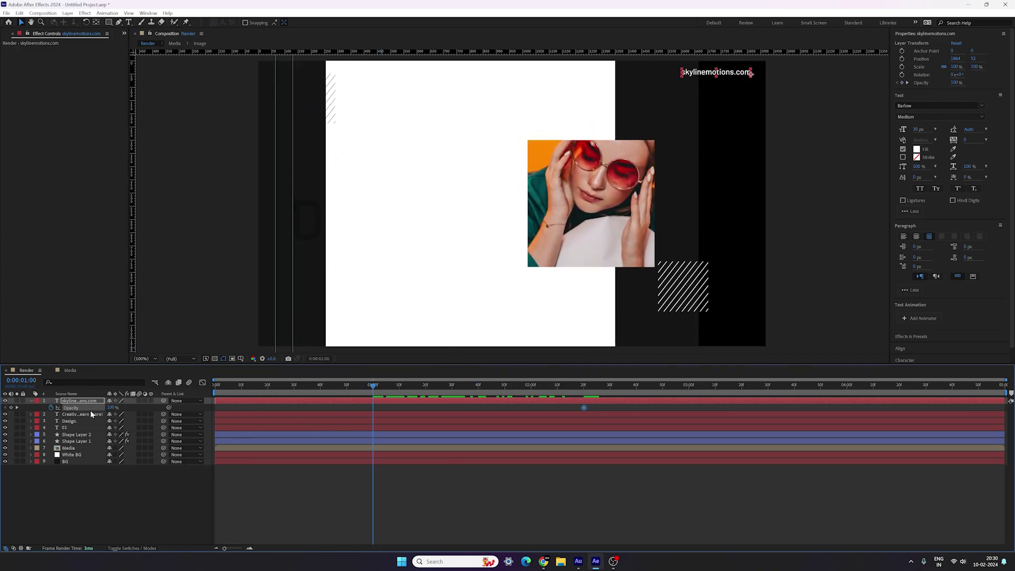
pyautogui.click(112, 407)
pyautogui.write('0')
pyautogui.press('Return')
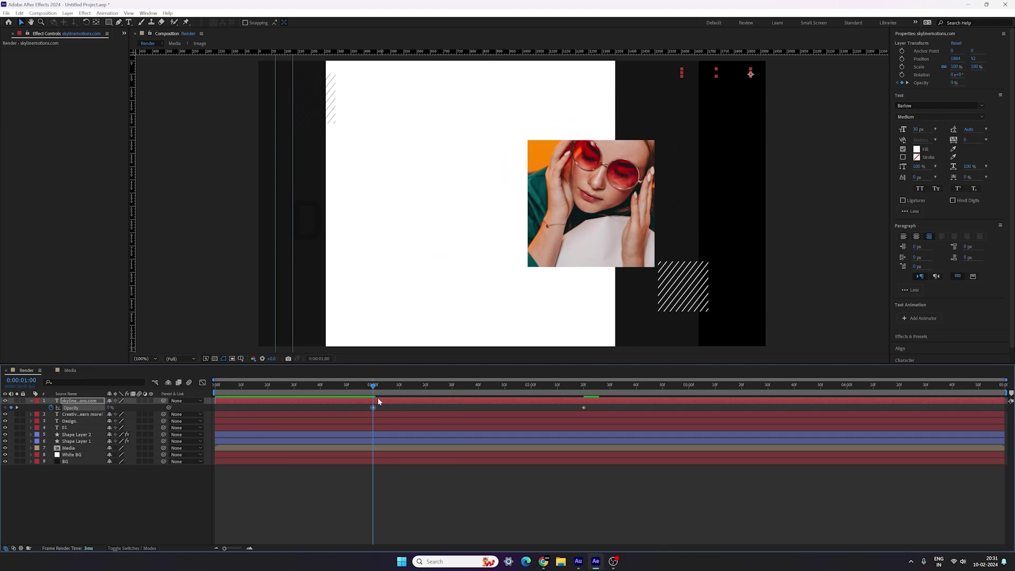
pyautogui.moveTo(373, 401); pyautogui.dragTo(200, 398)
pyautogui.click(30, 401)
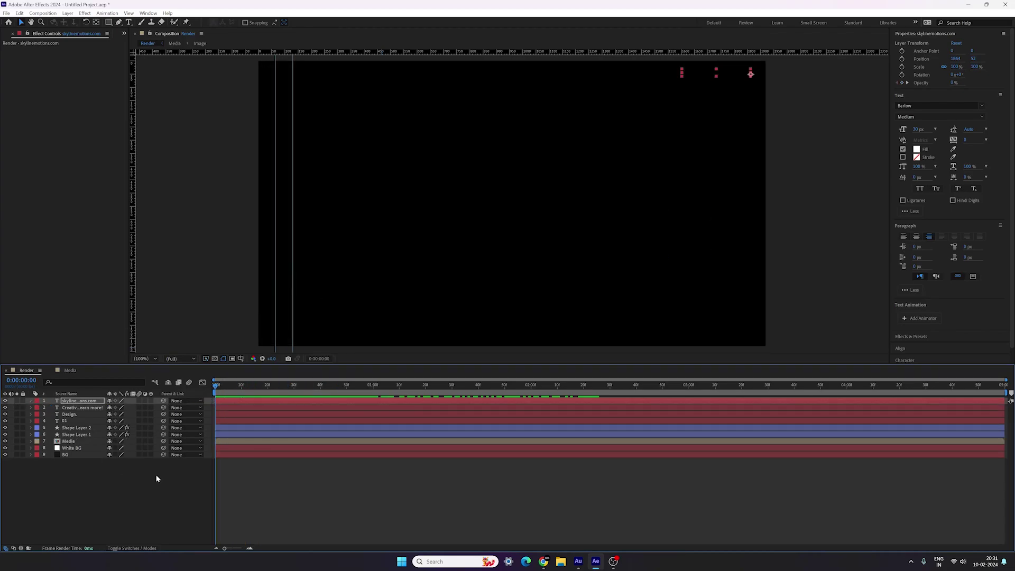
# Enable motion blur on all nine layers and play the composition in a maximized viewer.
pyautogui.moveTo(140, 405); pyautogui.dragTo(140, 456)
pyautogui.click(176, 472)
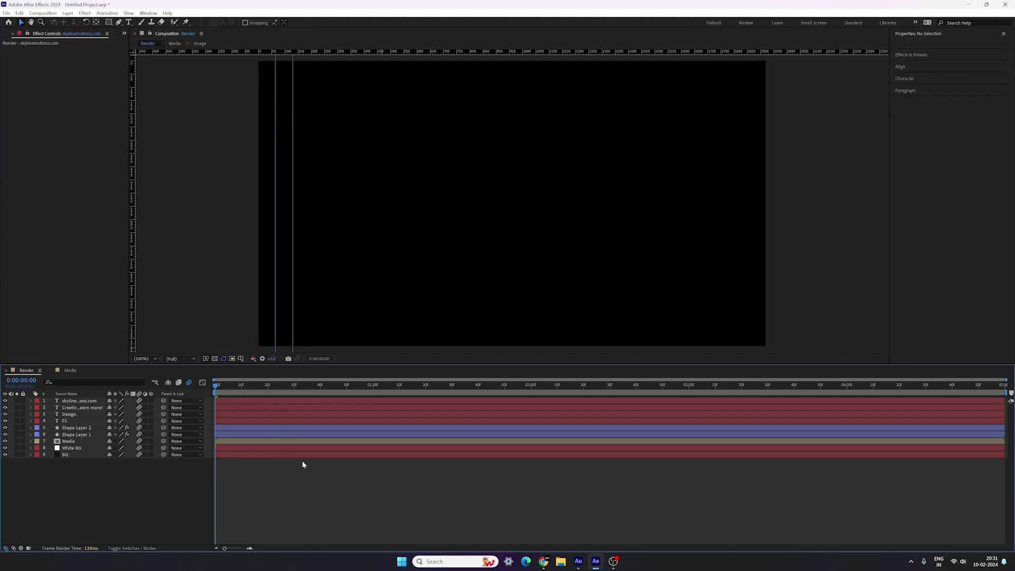
pyautogui.press('`')
pyautogui.press('space')
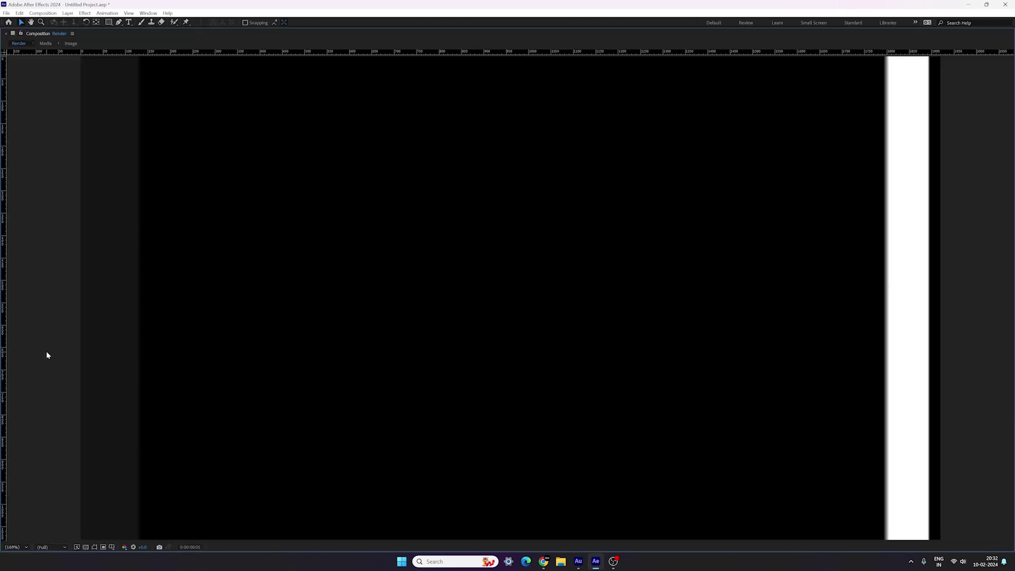